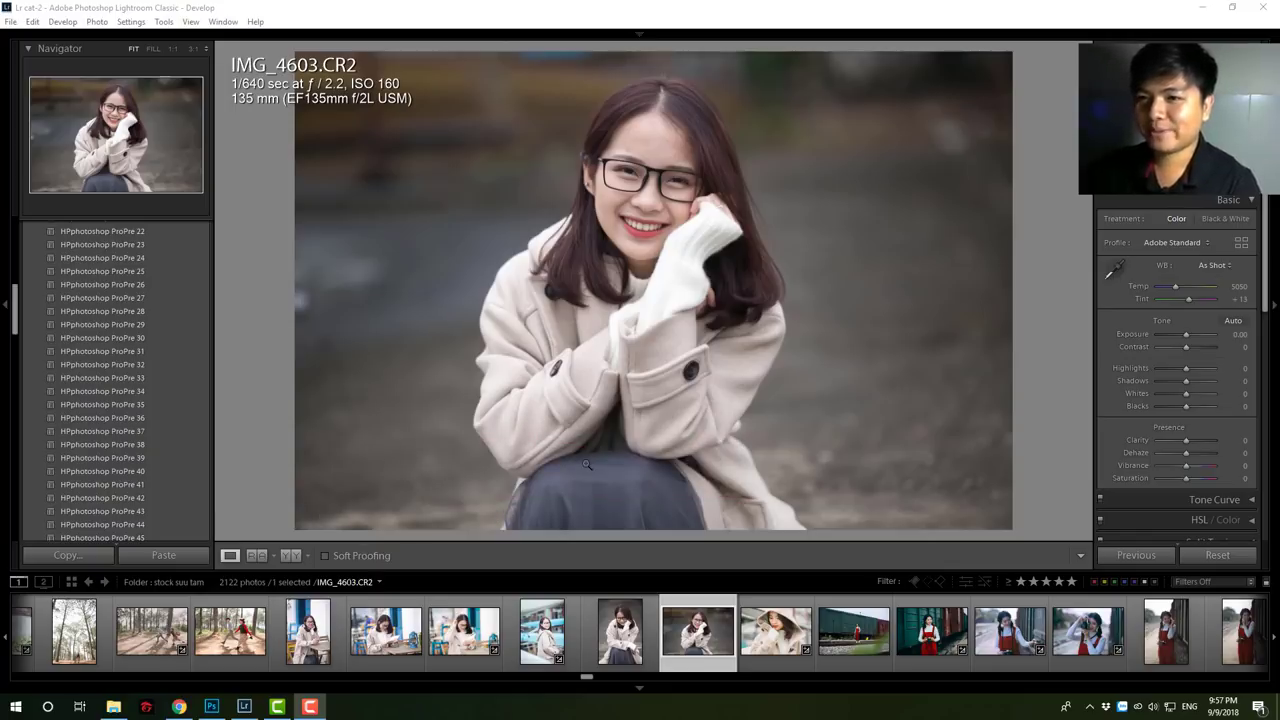
Step: Preview the ProPre 32, 33, 35 and 27 presets on the first portrait
{"action": "left_click", "coordinate": [133, 365]}
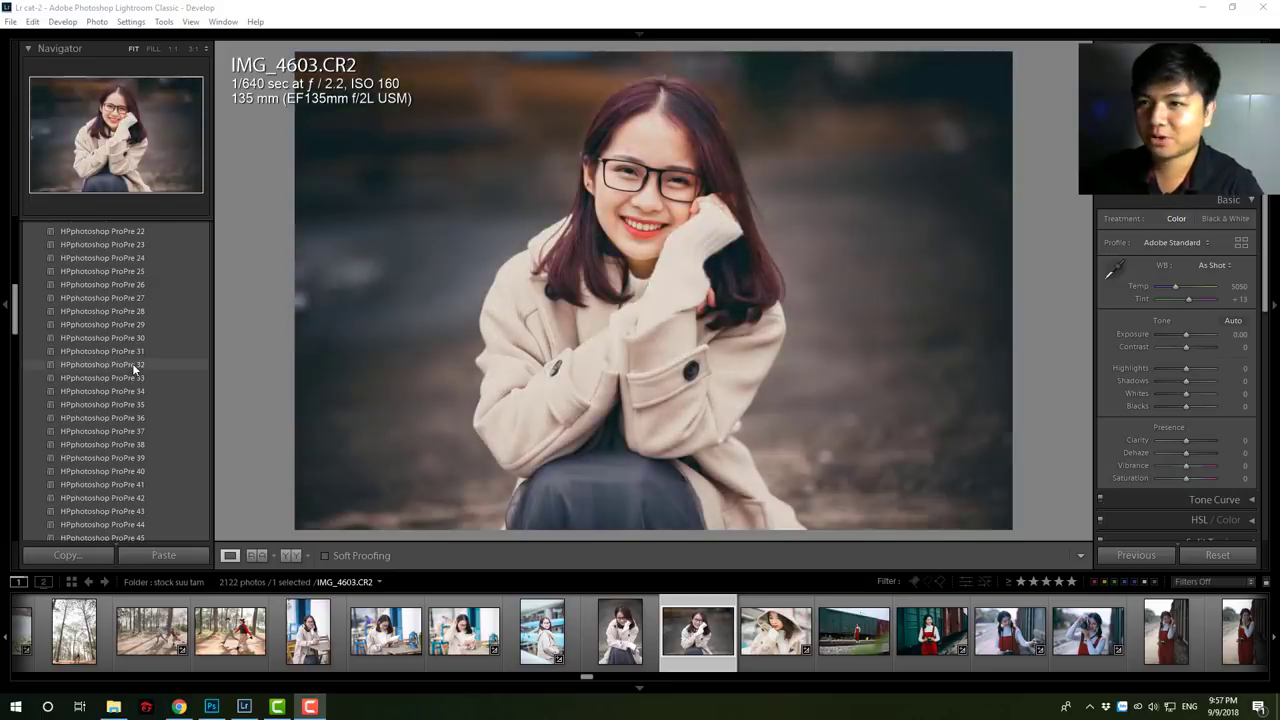
{"action": "left_click", "coordinate": [131, 378]}
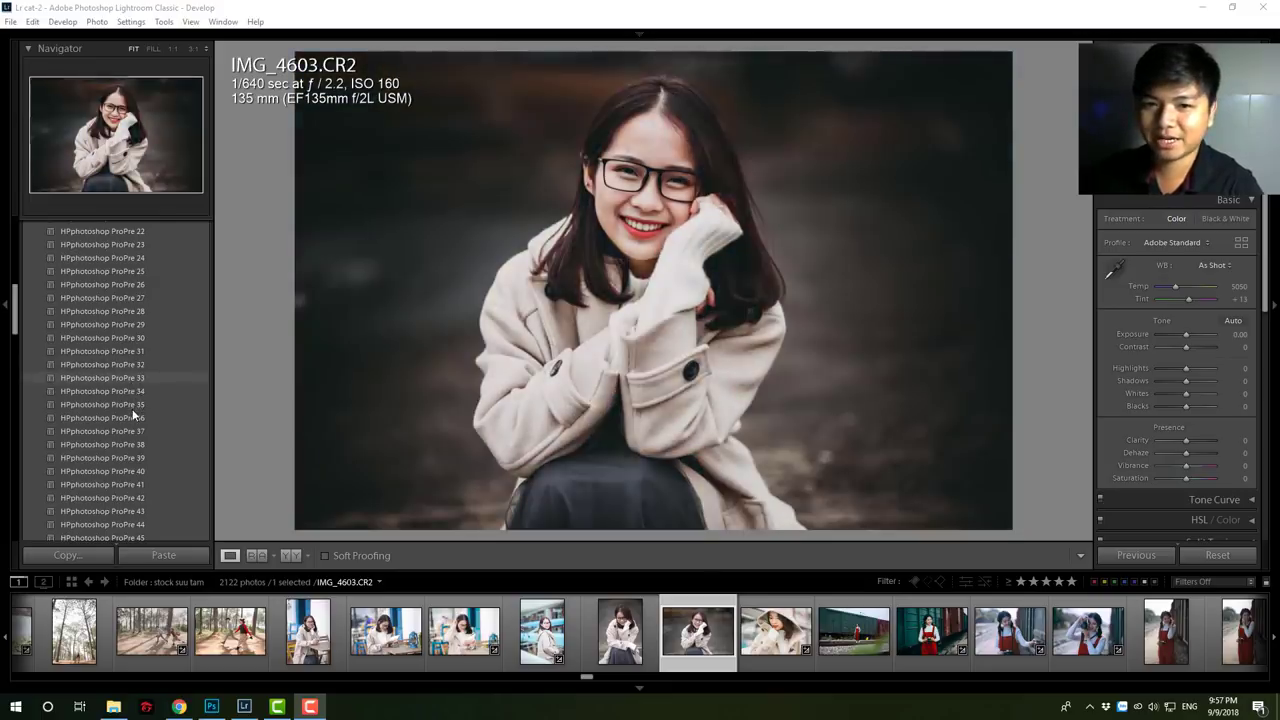
{"action": "left_click", "coordinate": [133, 405]}
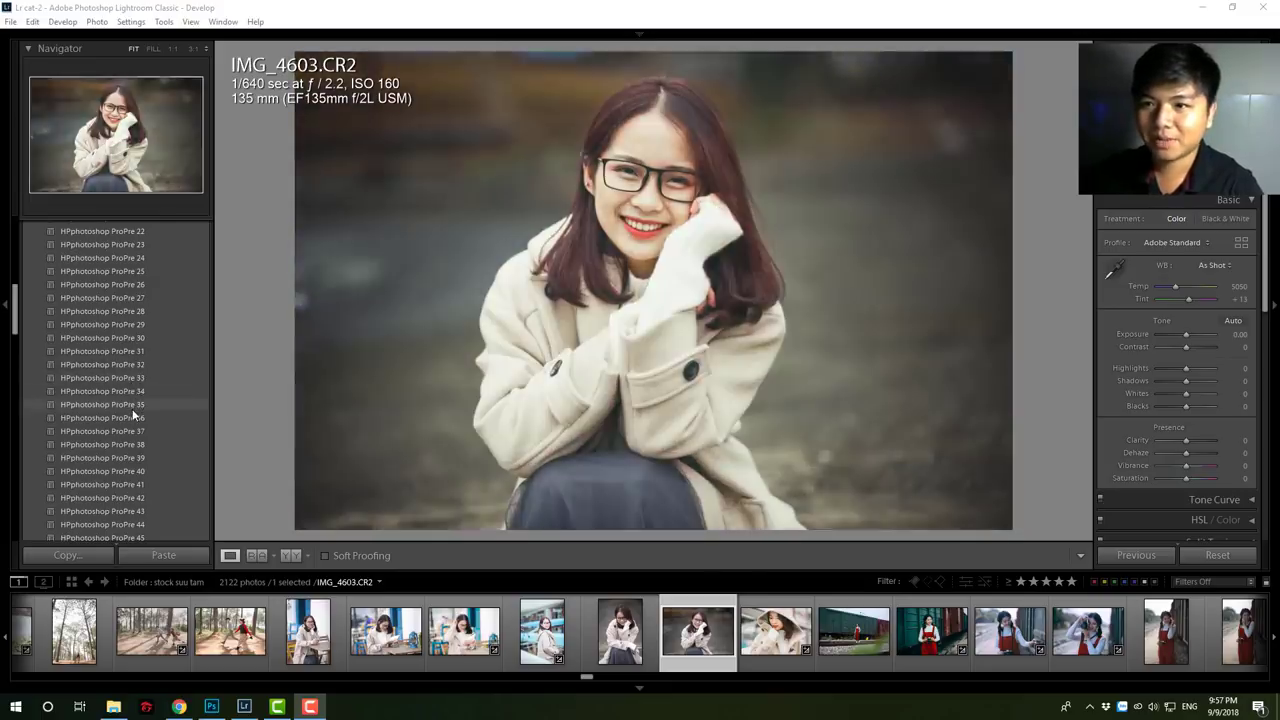
{"action": "left_click", "coordinate": [129, 293]}
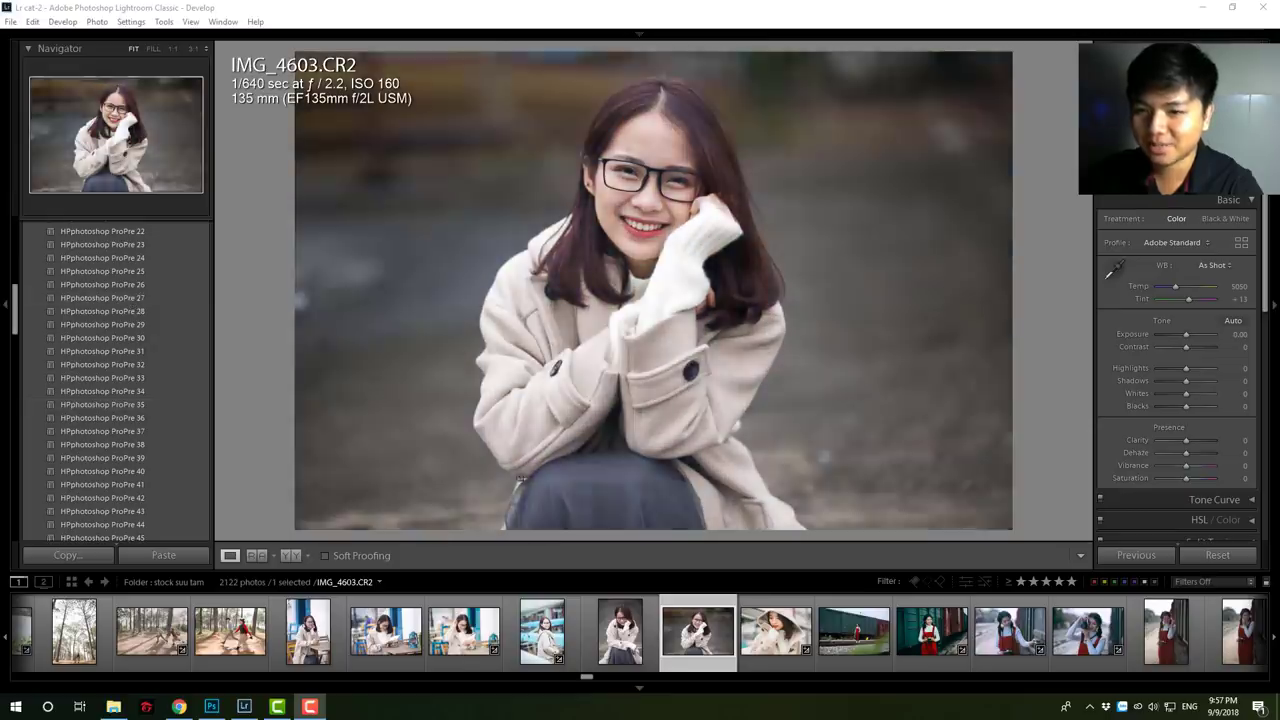
Step: Select the café photo IMG_4517 in the filmstrip
{"action": "left_click", "coordinate": [386, 631]}
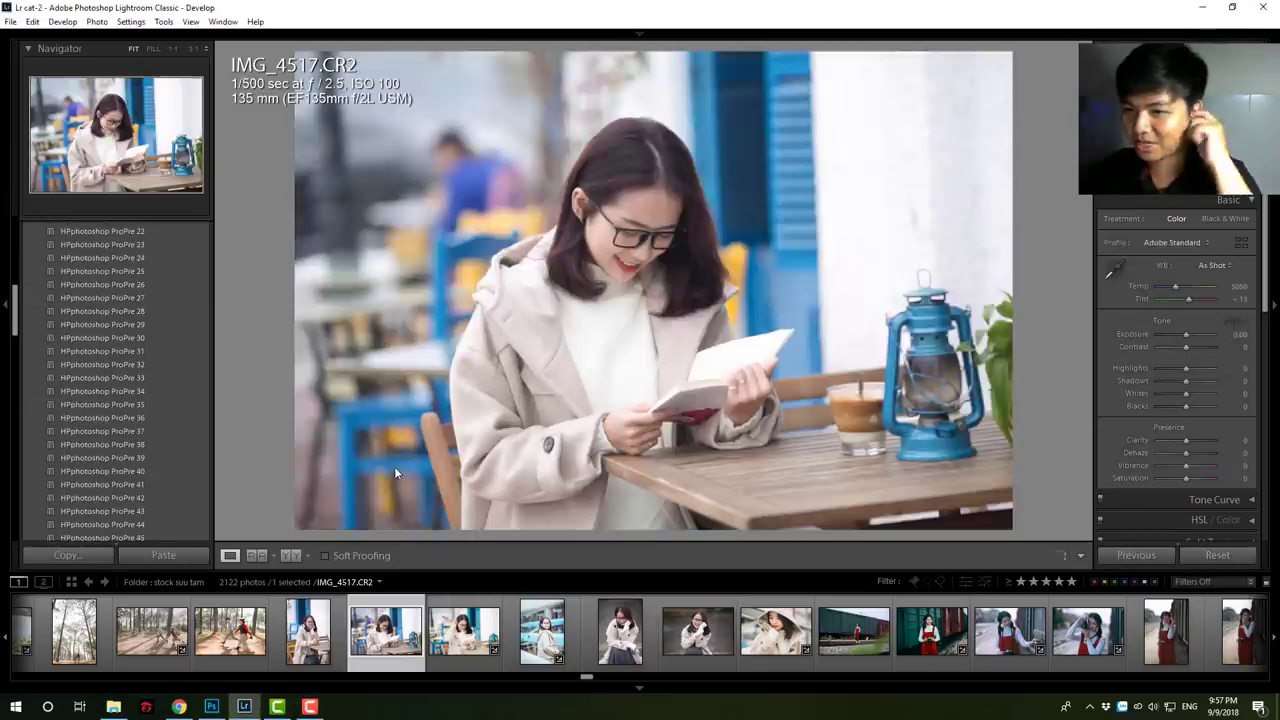
{"action": "left_click", "coordinate": [465, 666]}
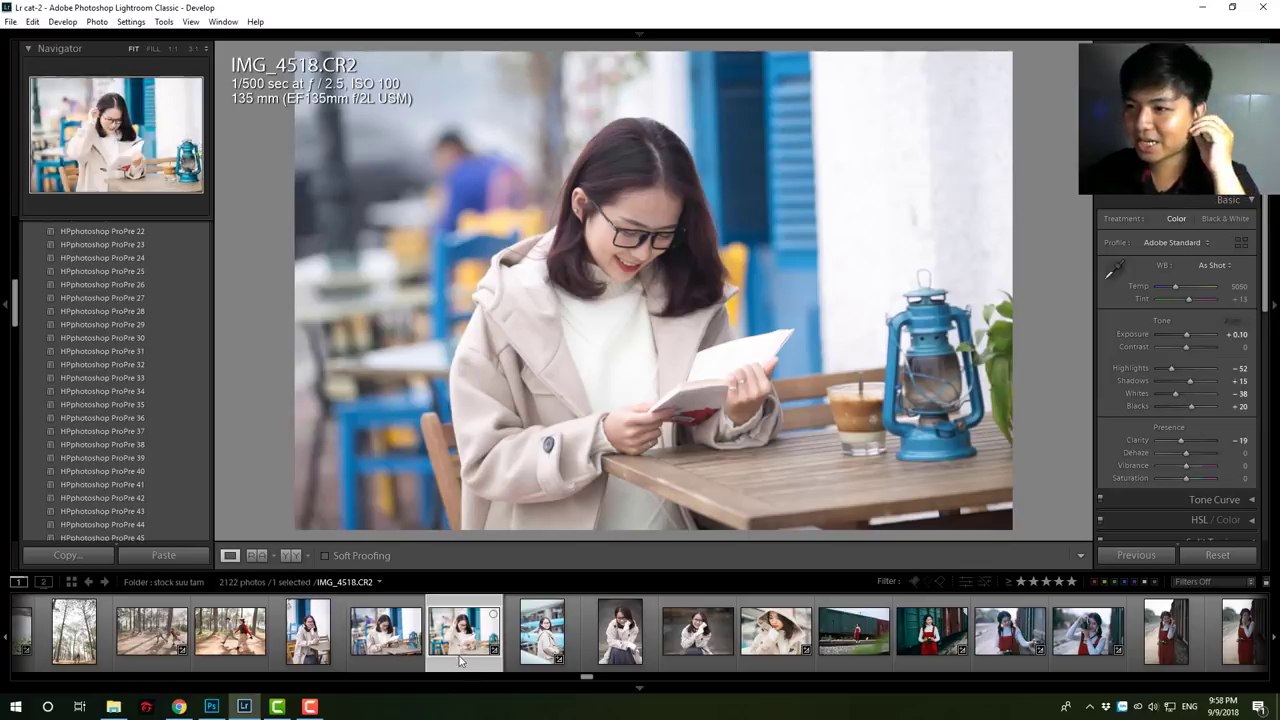
{"action": "left_click", "coordinate": [375, 654]}
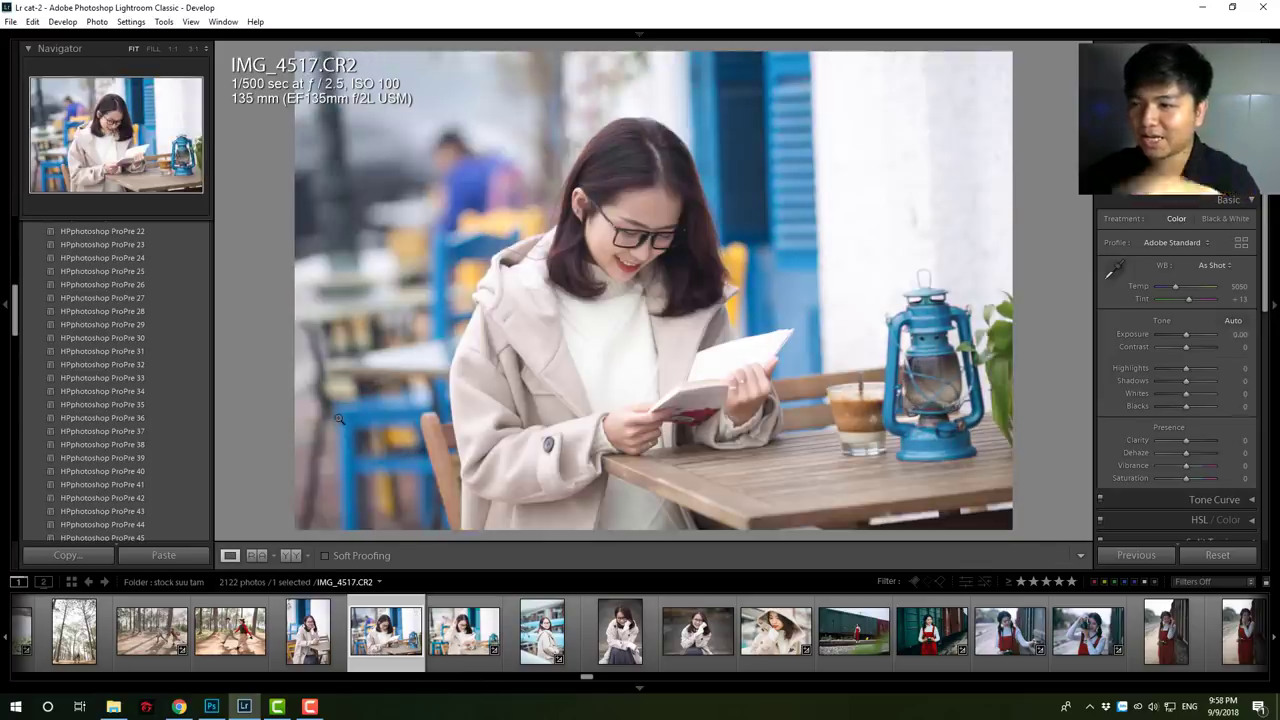
Step: Try the ProPre 22–27 presets on IMG_4517, then apply HPphotoshop ProPre 41
{"action": "left_click", "coordinate": [120, 331]}
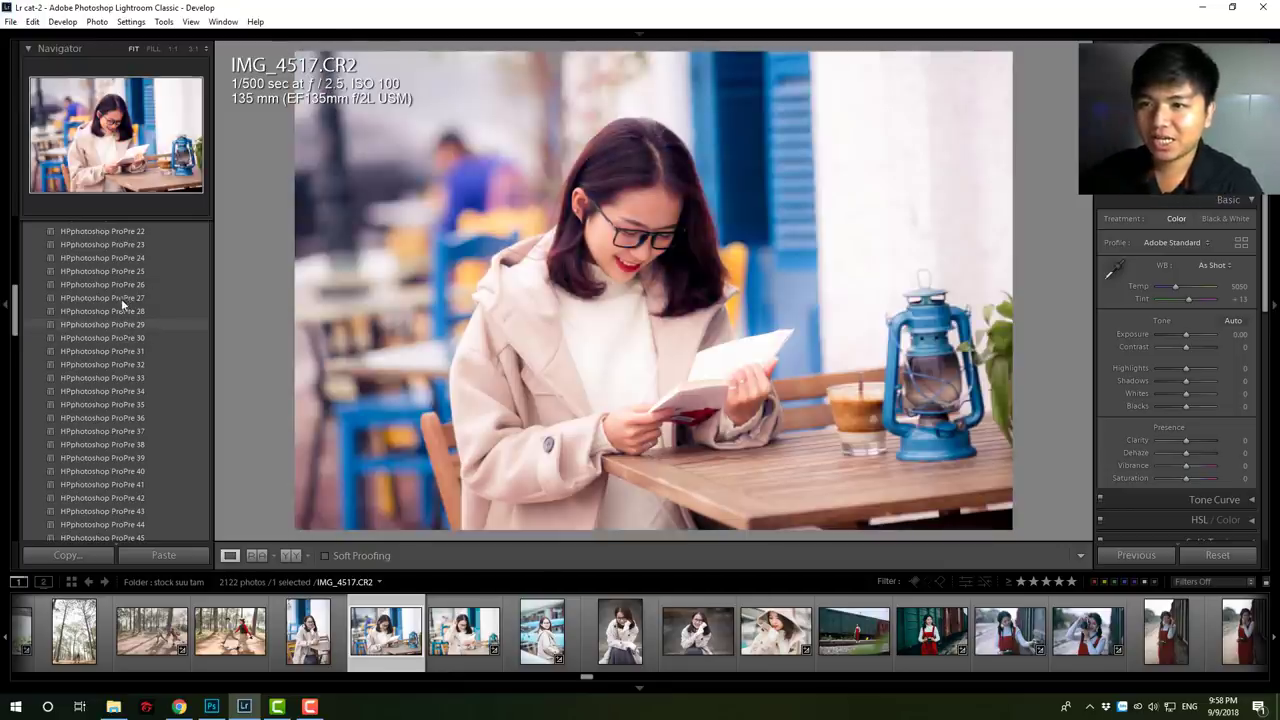
{"action": "left_click", "coordinate": [121, 298]}
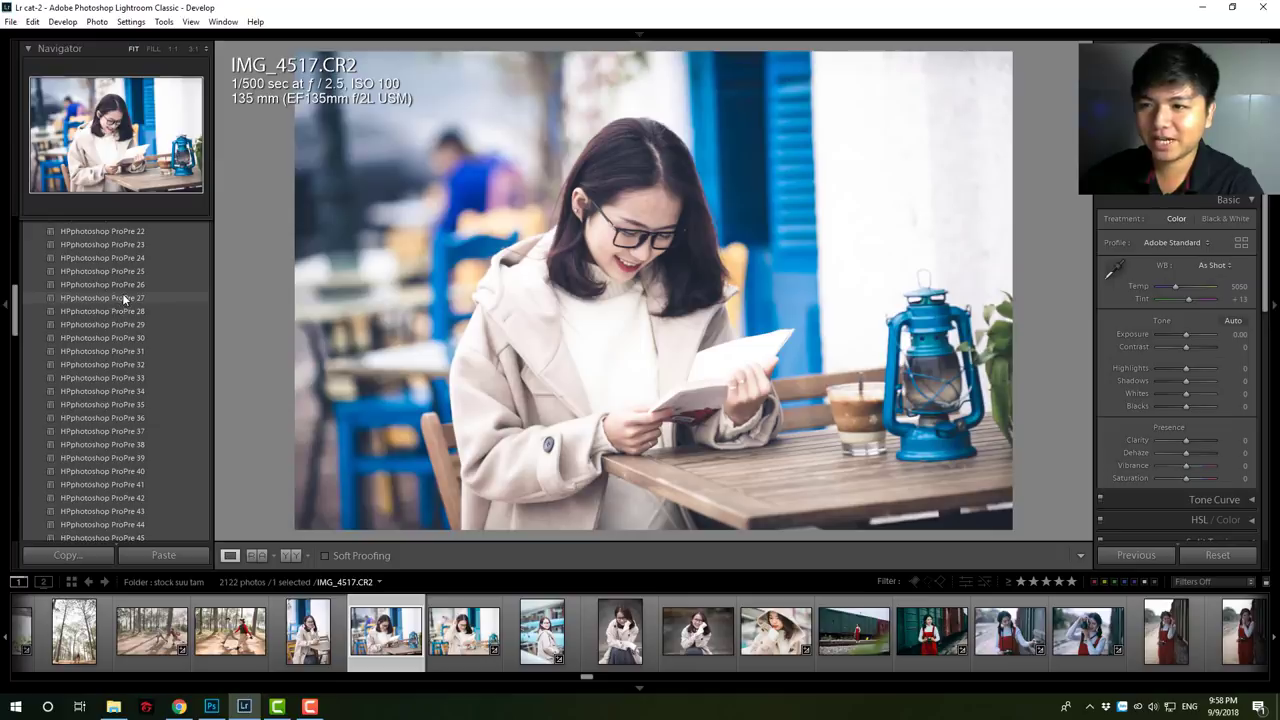
{"action": "left_click", "coordinate": [126, 286]}
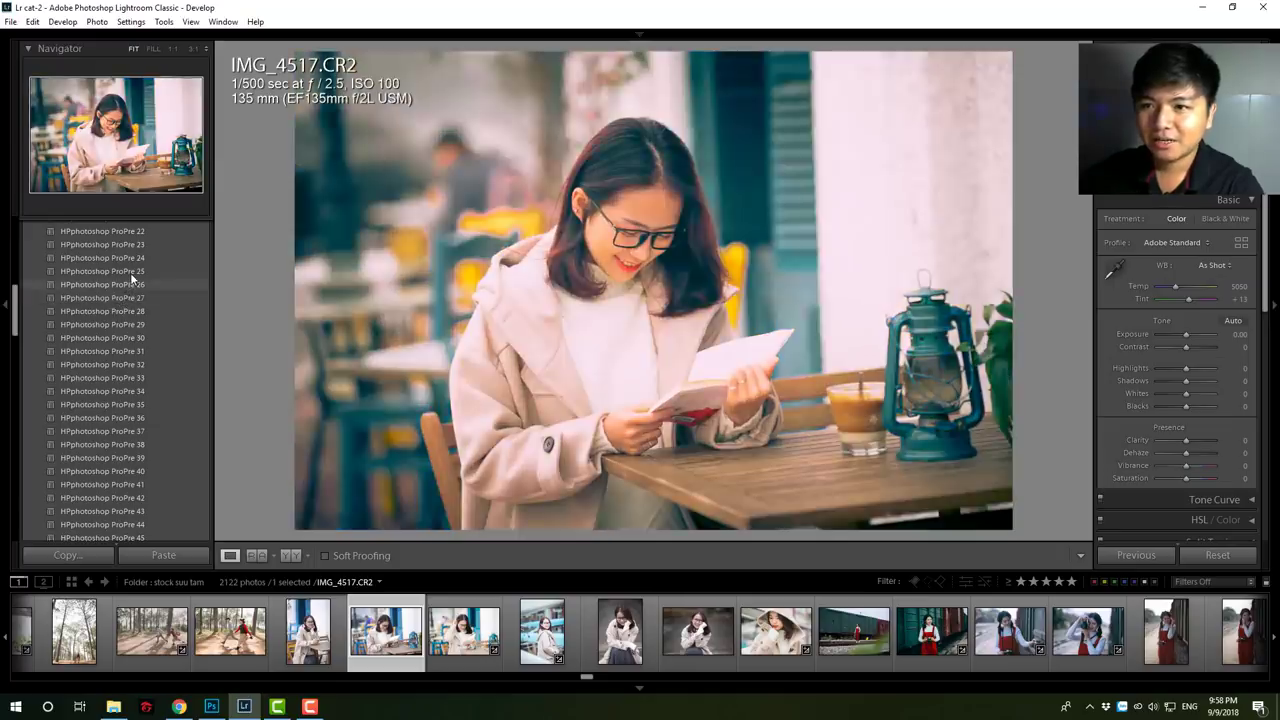
{"action": "left_click", "coordinate": [132, 271]}
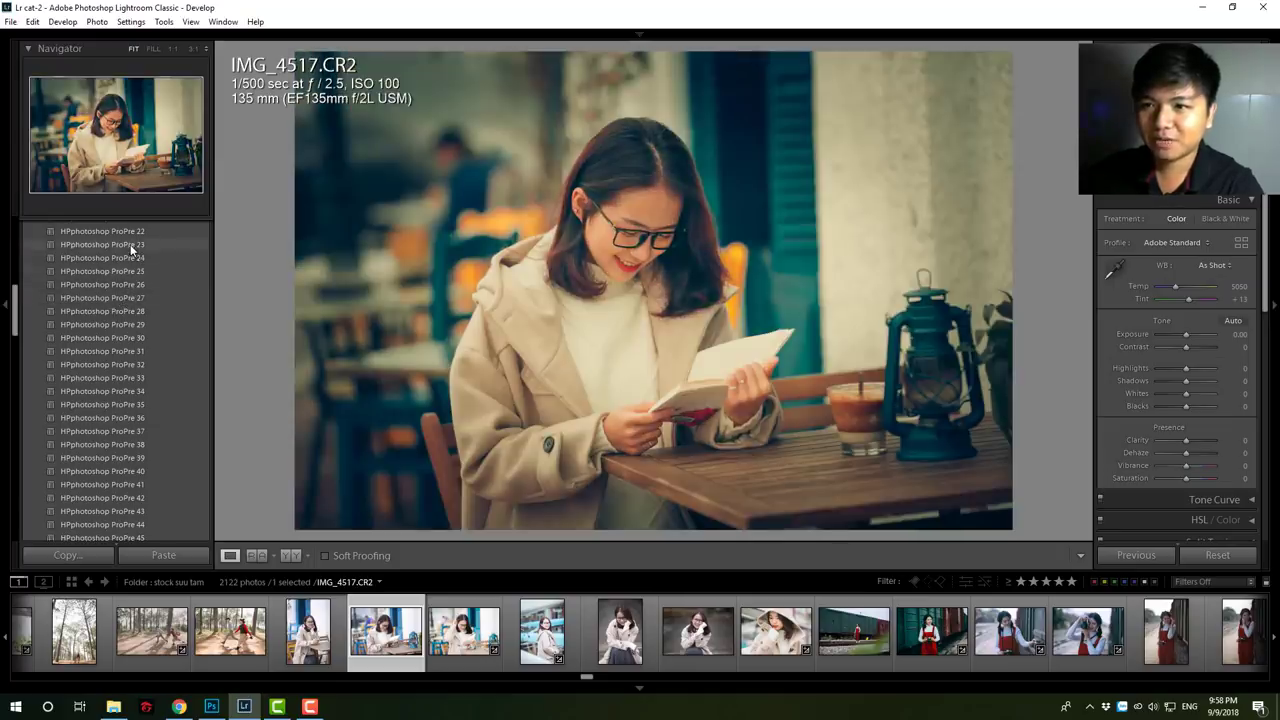
{"action": "left_click", "coordinate": [131, 246]}
{"action": "left_click", "coordinate": [134, 234]}
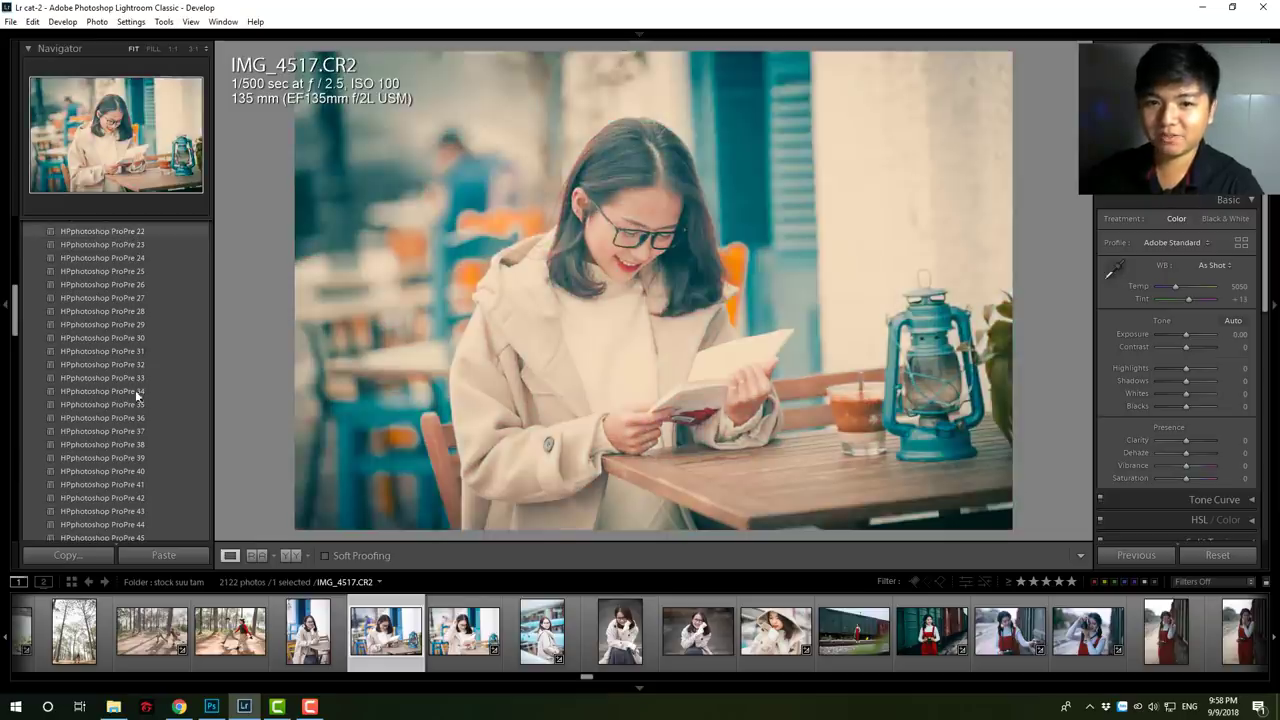
{"action": "left_click", "coordinate": [142, 482]}
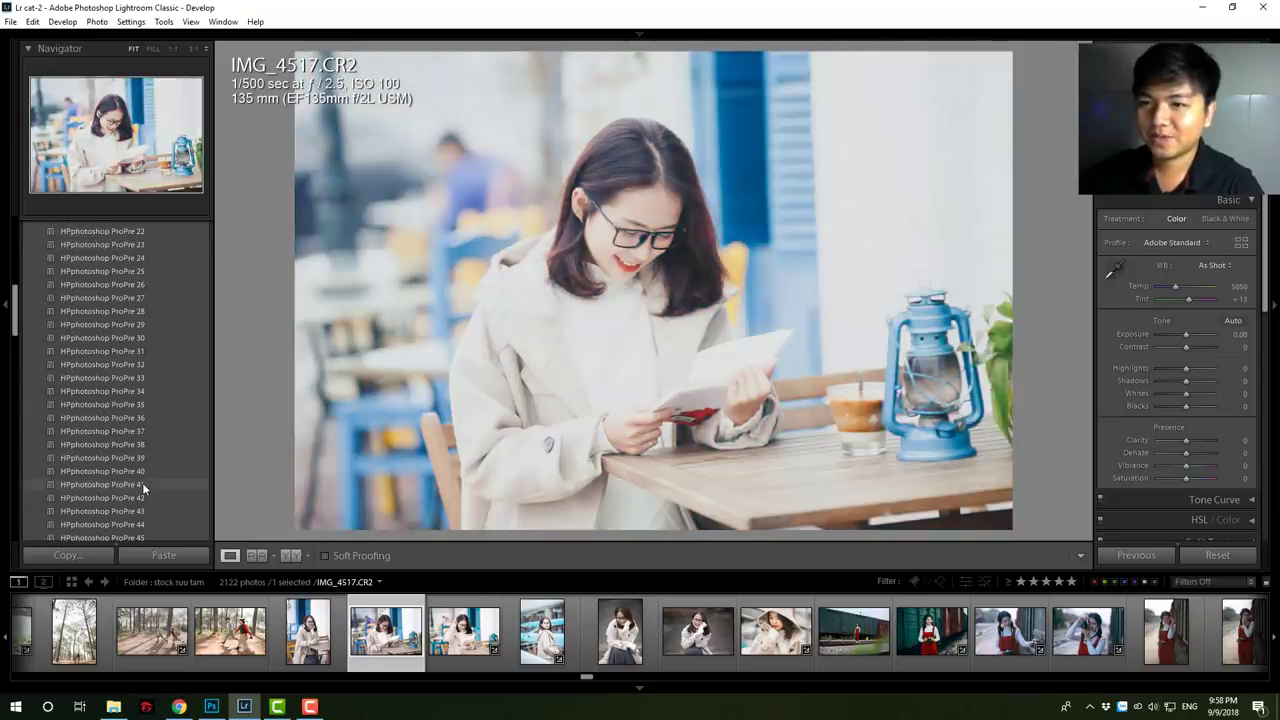
{"action": "left_click", "coordinate": [142, 481]}
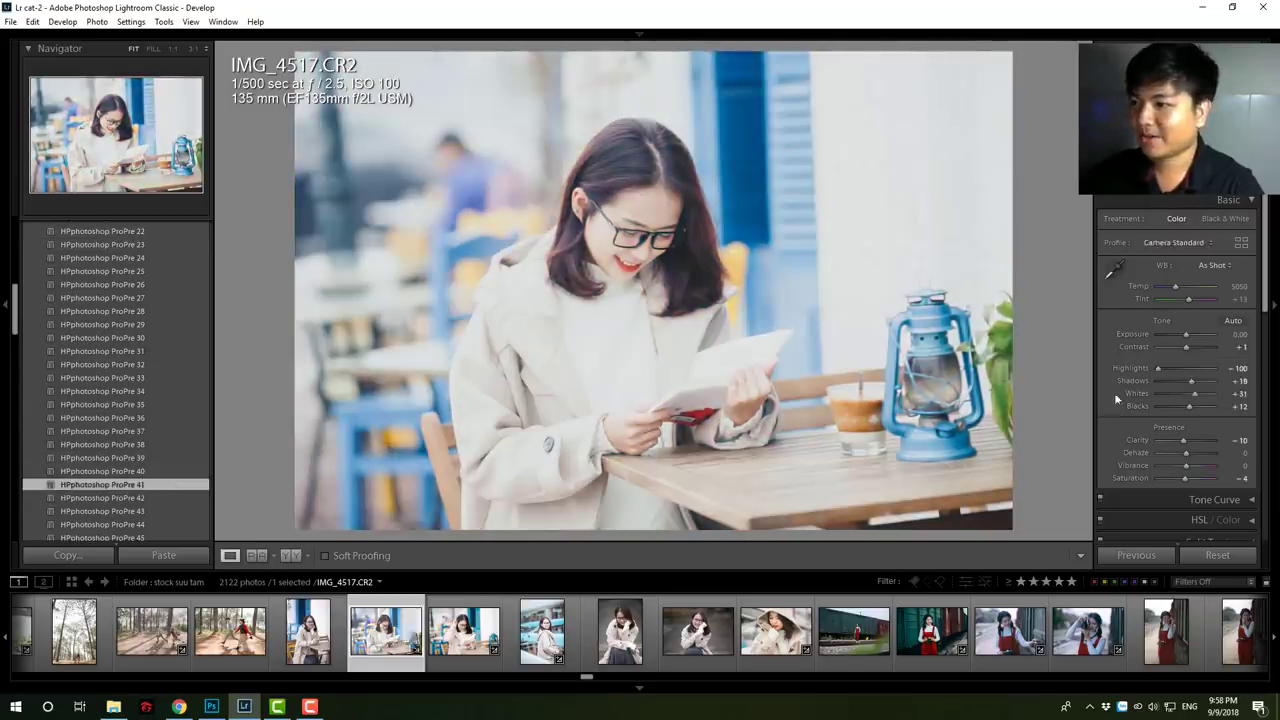
Step: Set Basic sliders to Highlights −64, Shadows +57, Exposure −0.71, Contrast +10, Vibrance +12
{"action": "left_click_drag", "start_coordinate": [1158, 368], "coordinate": [1180, 337]}
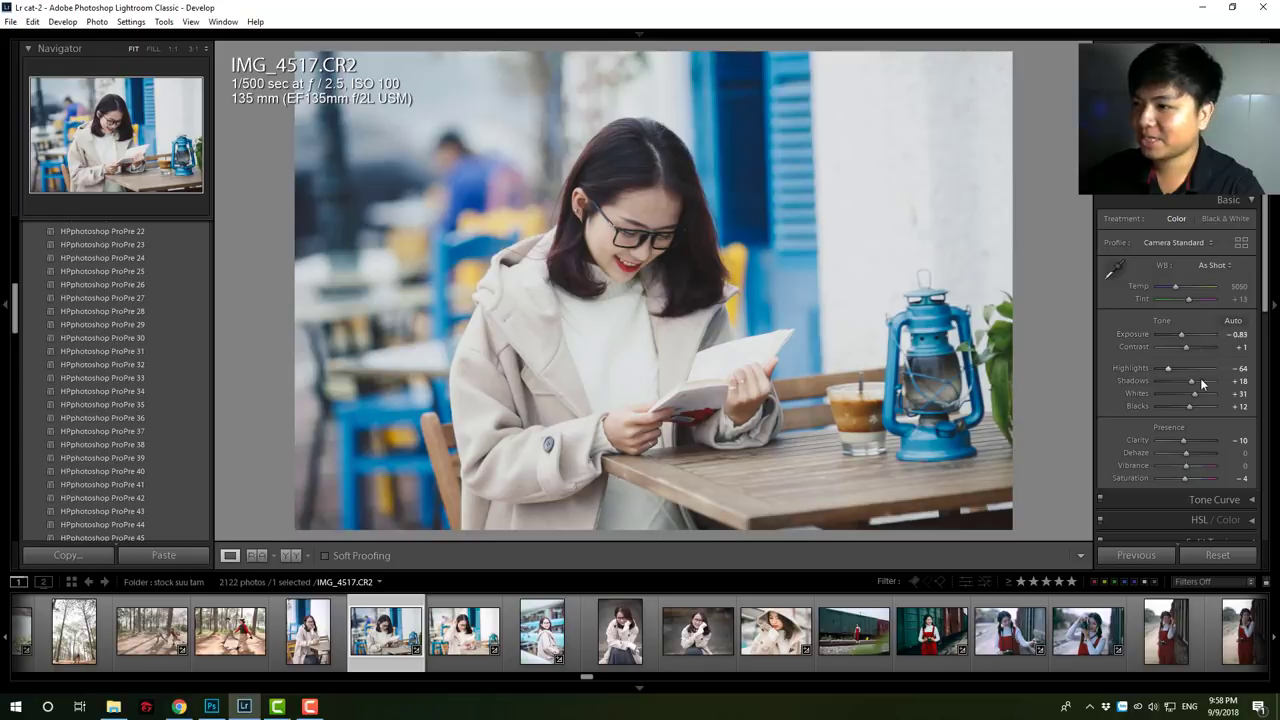
{"action": "left_click_drag", "start_coordinate": [1191, 381], "coordinate": [1201, 382]}
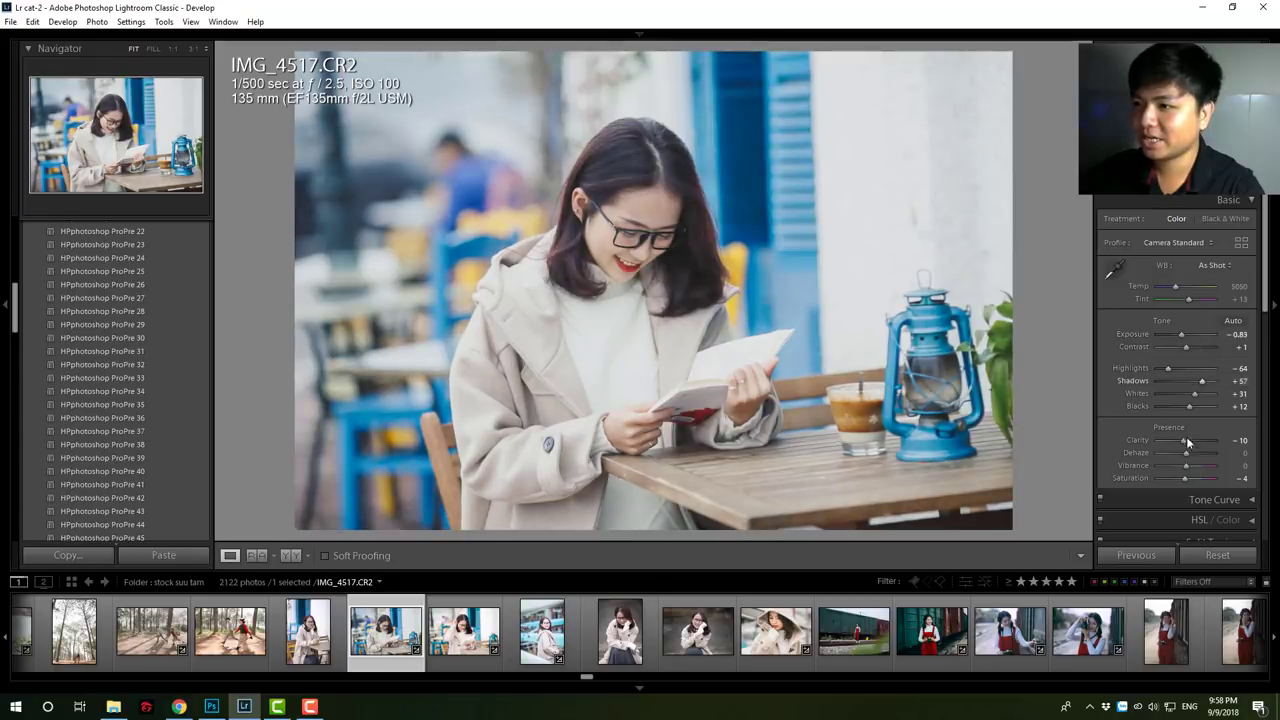
{"action": "left_click_drag", "start_coordinate": [1184, 338], "coordinate": [1190, 352]}
{"action": "left_click_drag", "start_coordinate": [1186, 466], "coordinate": [1187, 466]}
{"action": "left_click", "coordinate": [638, 230]}
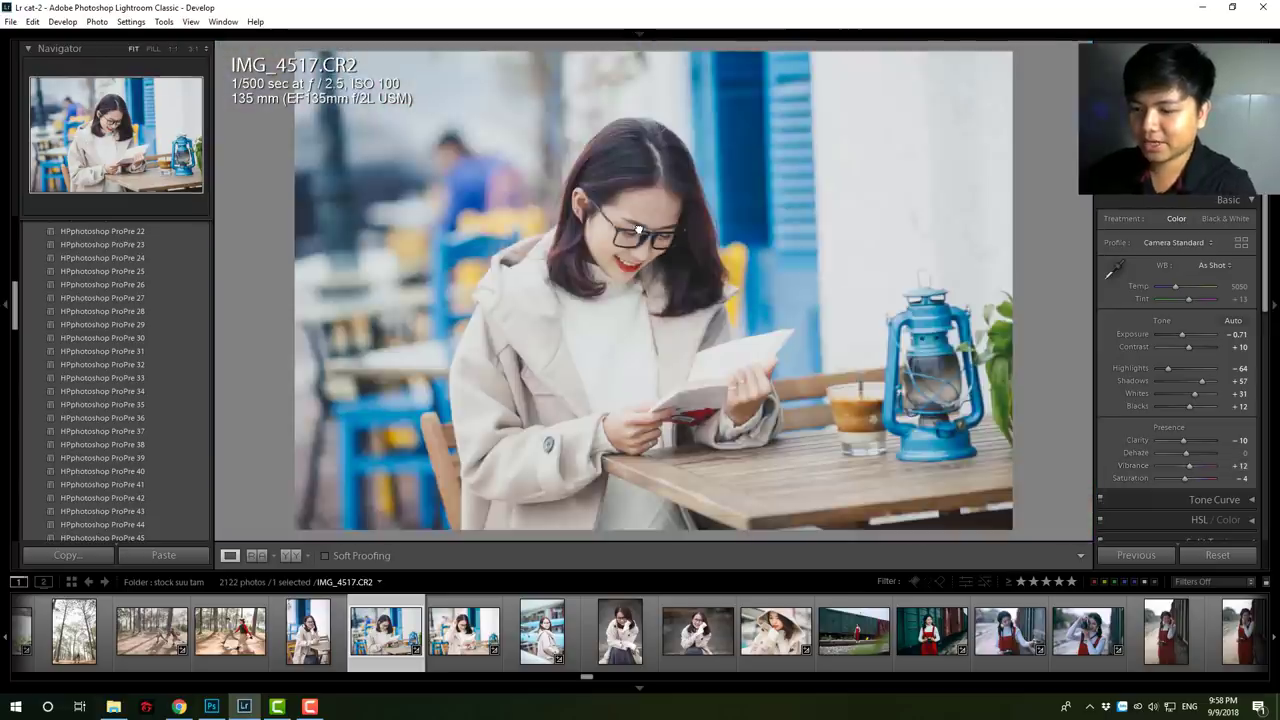
Step: Check before/after and zoom detail, then send IMG_4517 to Photoshop via Edit In
{"action": "key", "text": "backslash"}
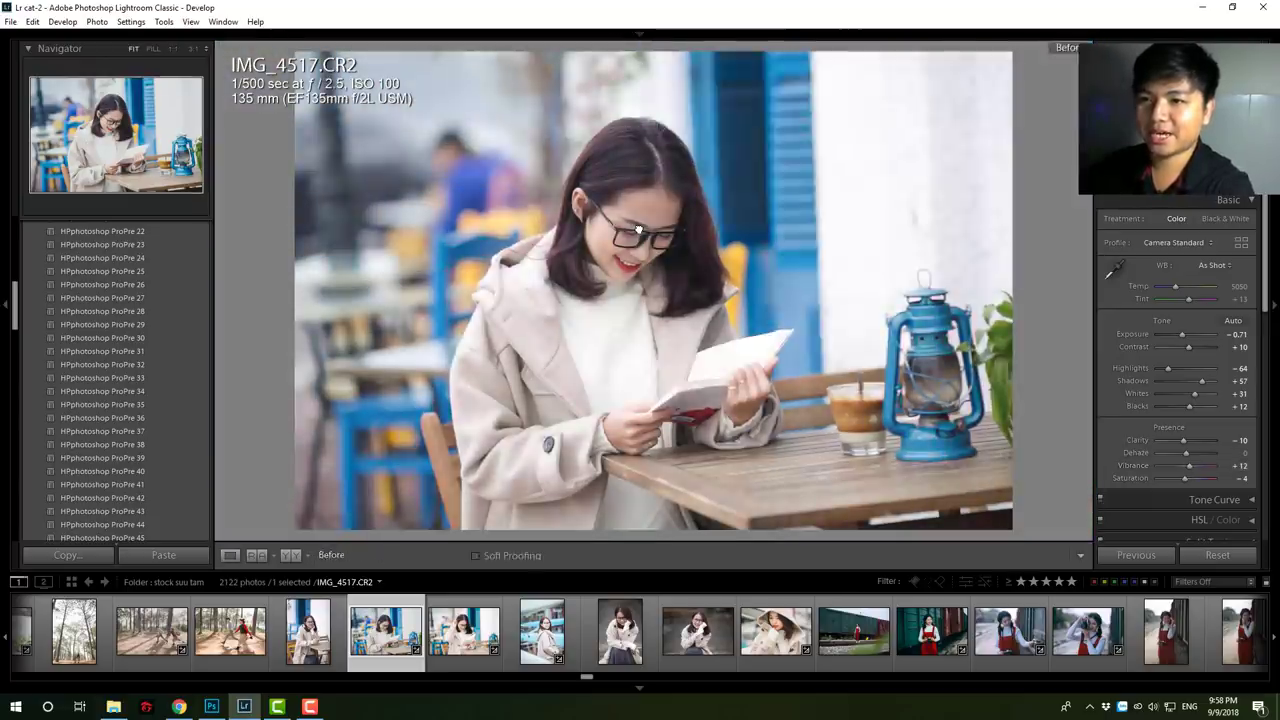
{"action": "key", "text": "backslash"}
{"action": "left_click", "coordinate": [610, 267]}
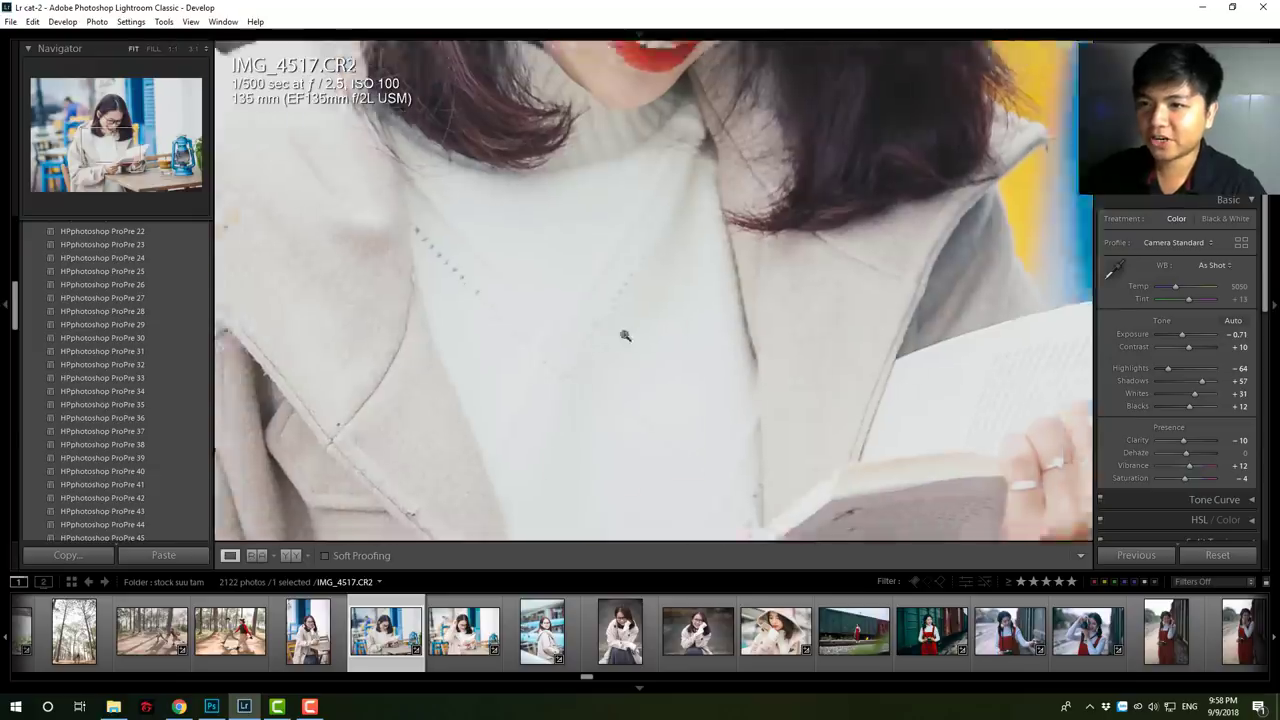
{"action": "left_click", "coordinate": [625, 335]}
{"action": "right_click", "coordinate": [410, 614]}
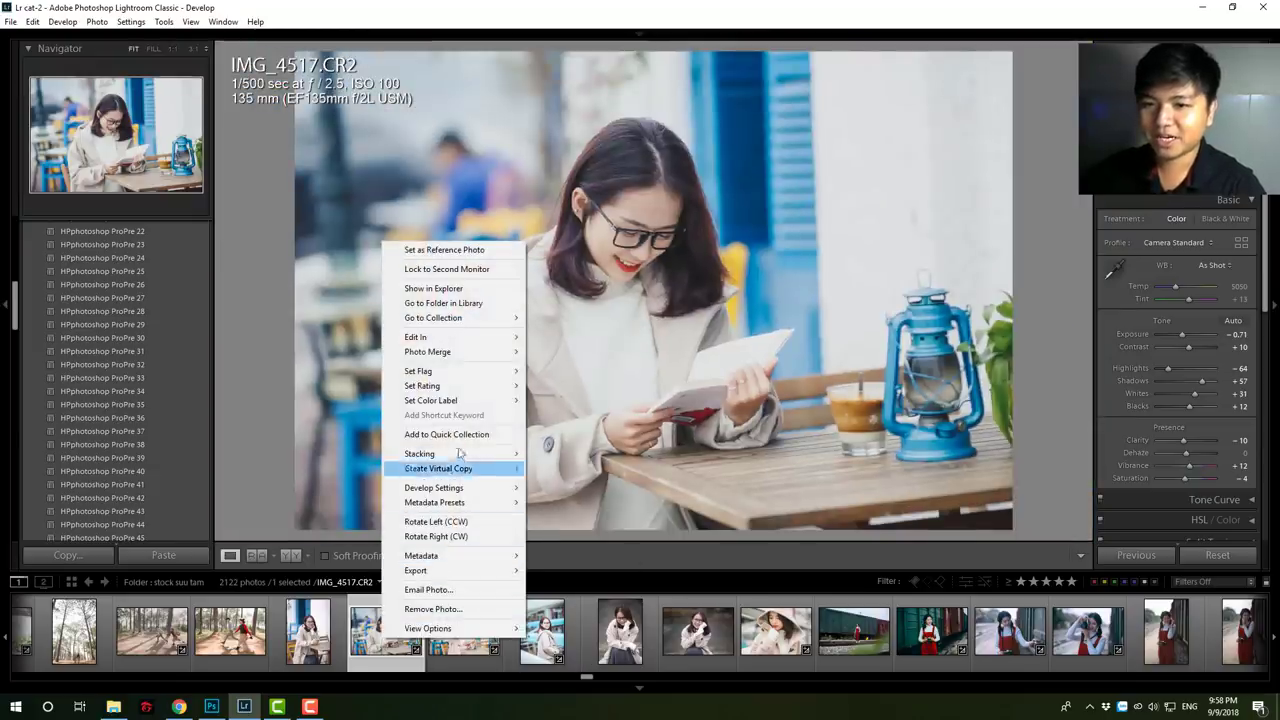
{"action": "left_click", "coordinate": [700, 336]}
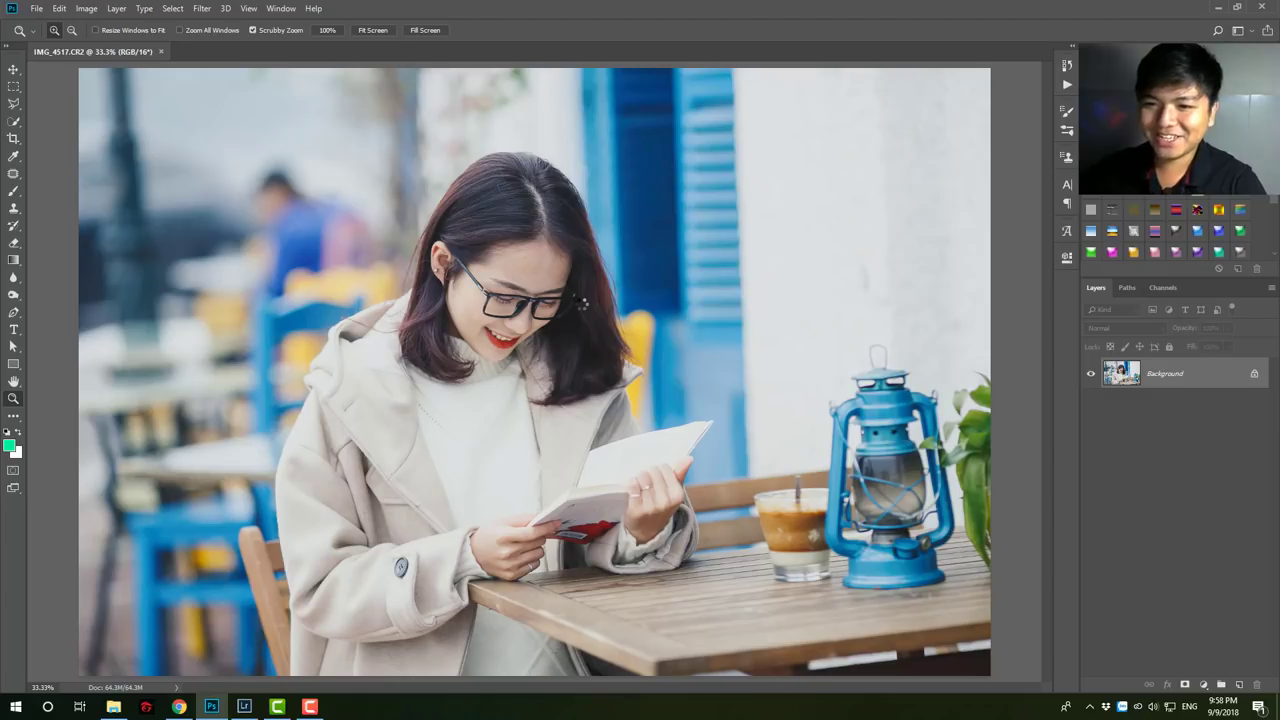
Step: Duplicate the Background layer with Ctrl+J to create Layer 1
{"action": "key", "text": "ctrl+j"}
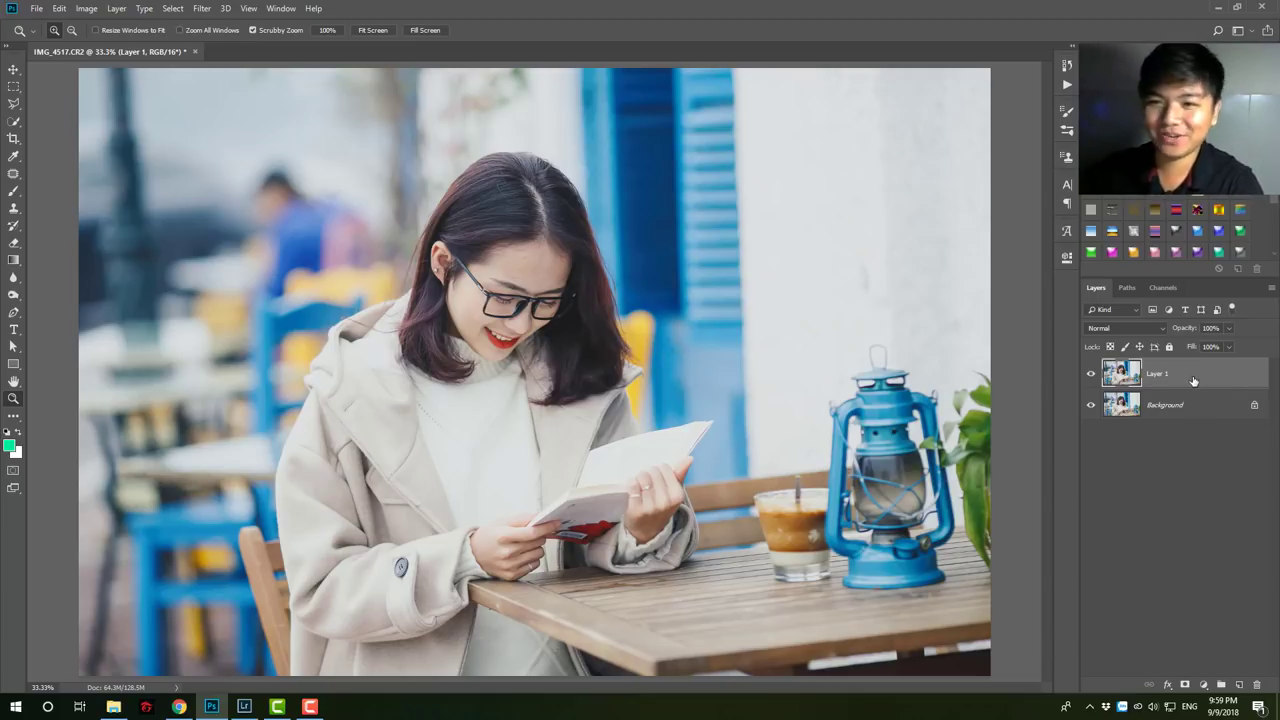
Step: Convert Layer 1 to a Smart Object from its Layers panel context menu
{"action": "right_click", "coordinate": [1193, 381]}
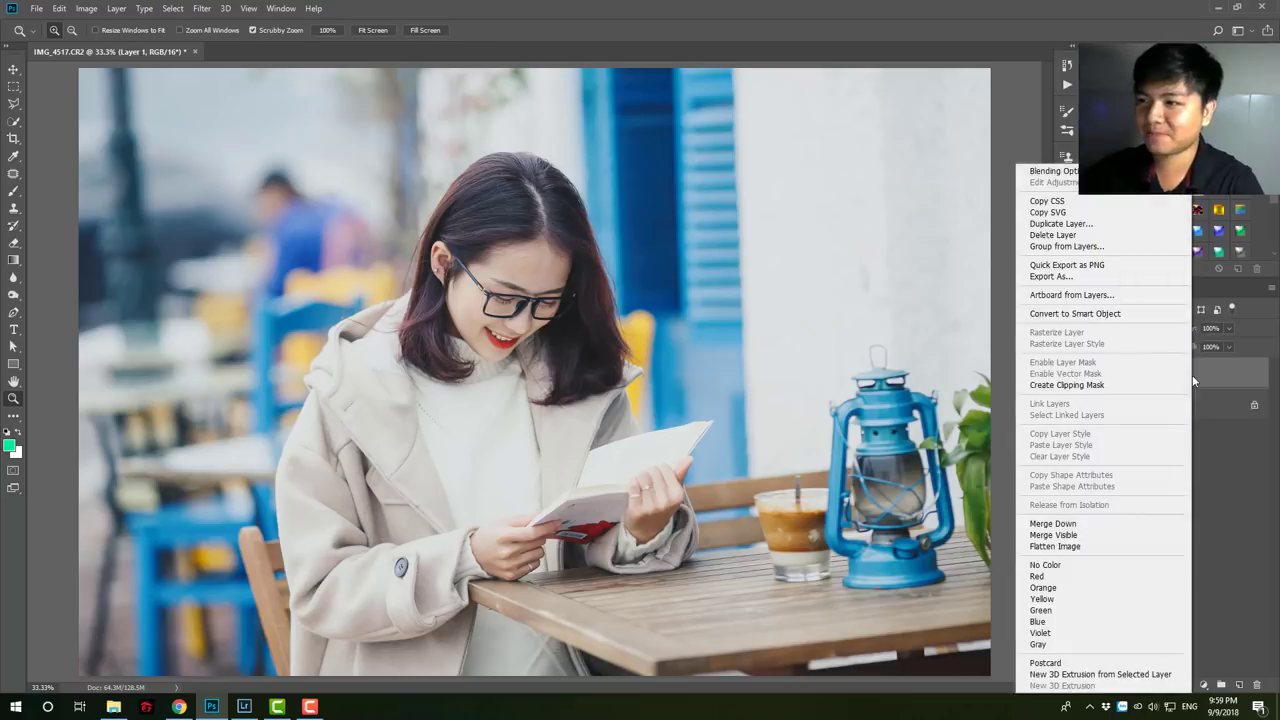
{"action": "left_click", "coordinate": [1120, 317]}
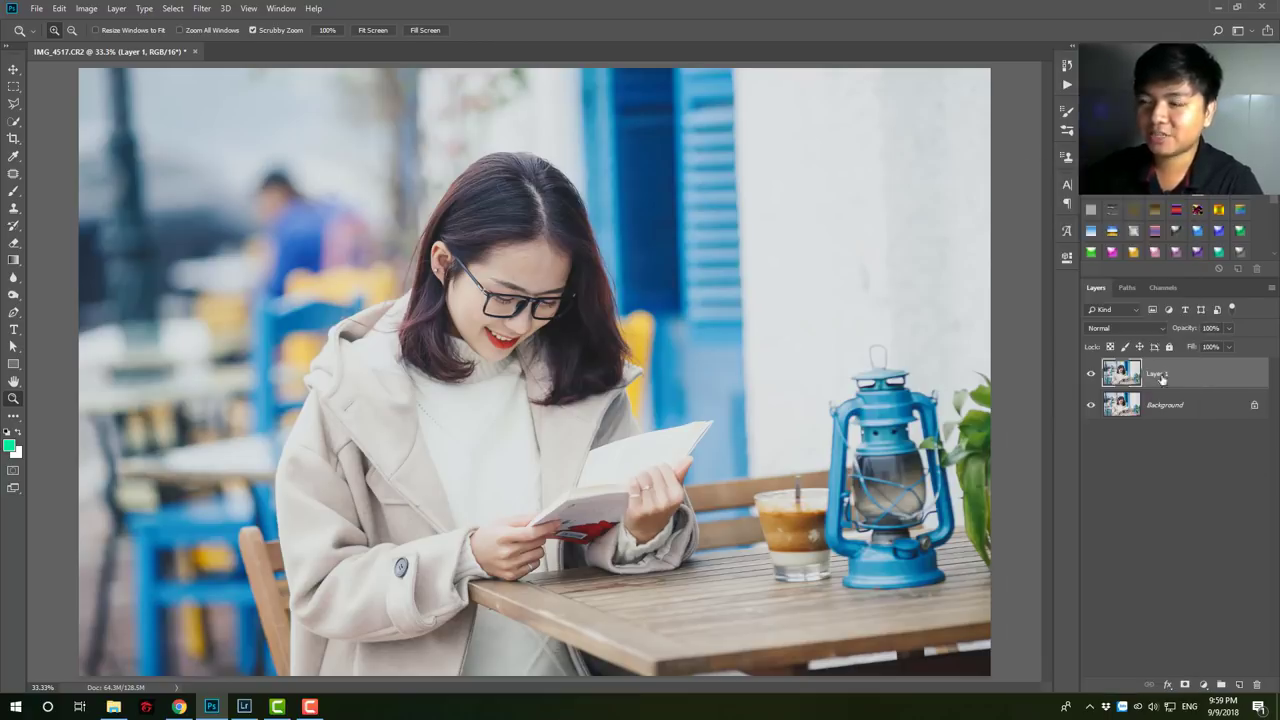
{"action": "right_click", "coordinate": [1185, 376]}
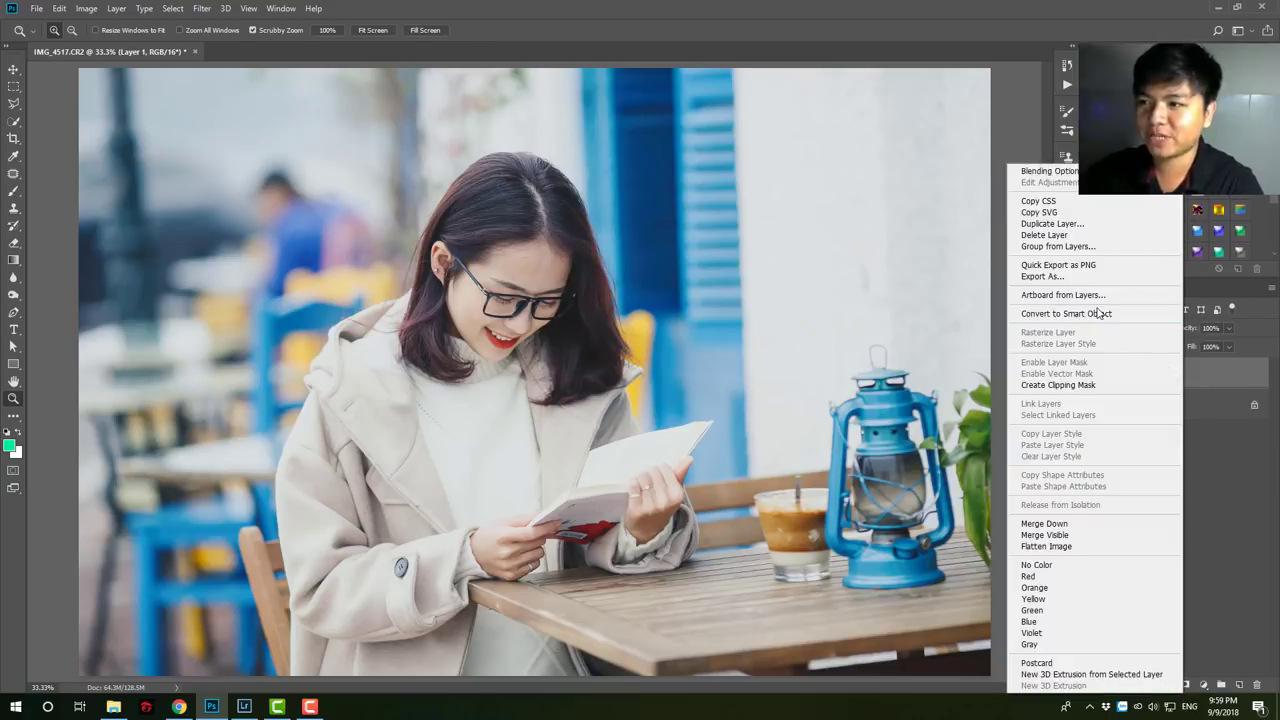
{"action": "left_click", "coordinate": [1099, 314]}
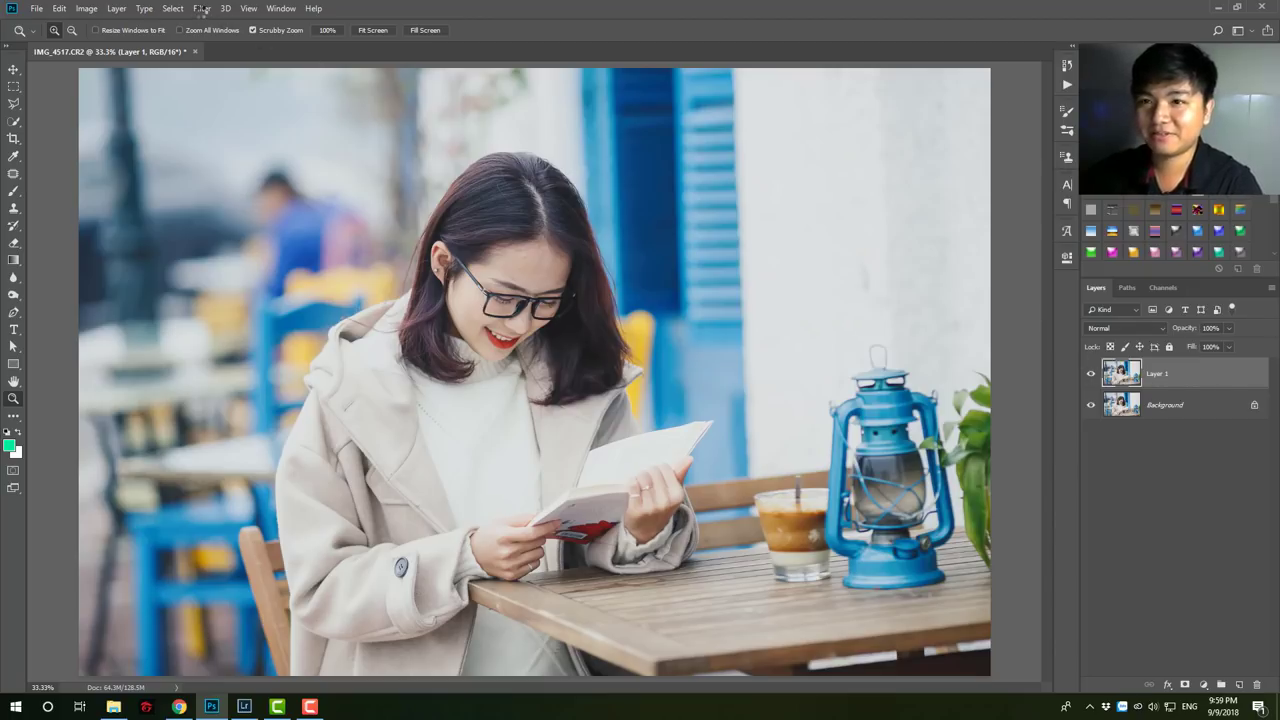
{"action": "left_click", "coordinate": [201, 9]}
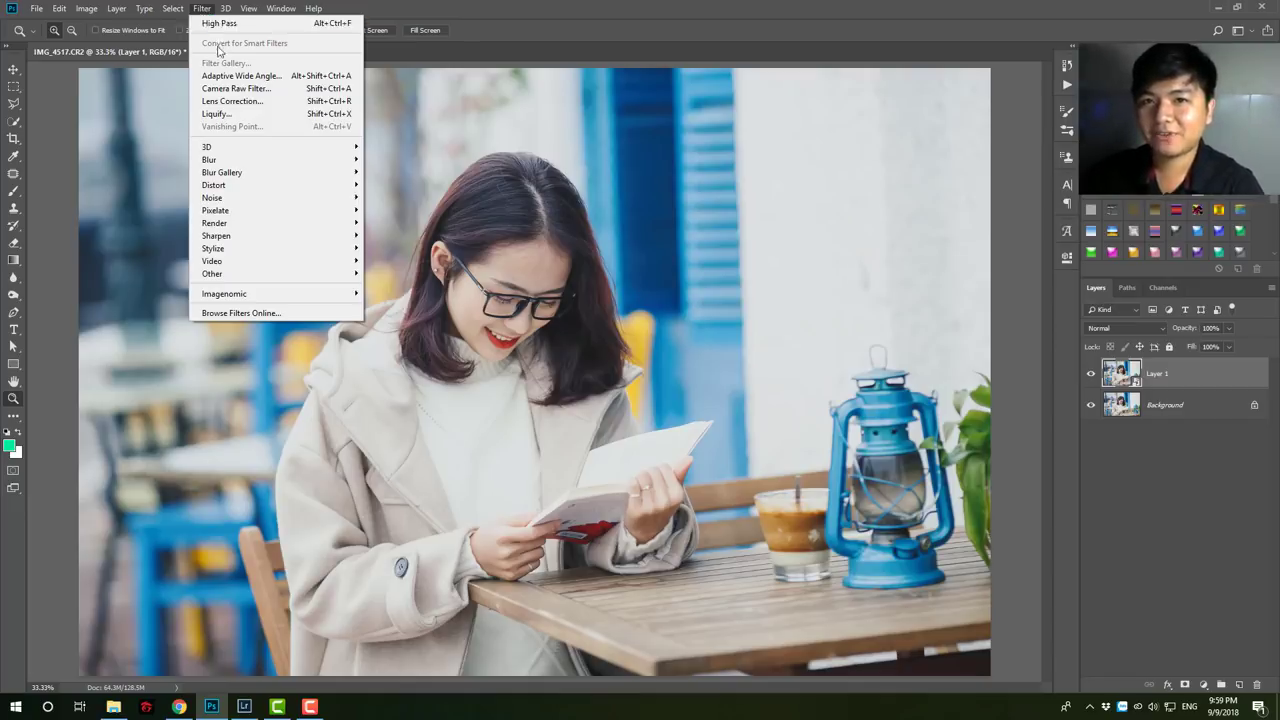
{"action": "left_click", "coordinate": [1167, 386]}
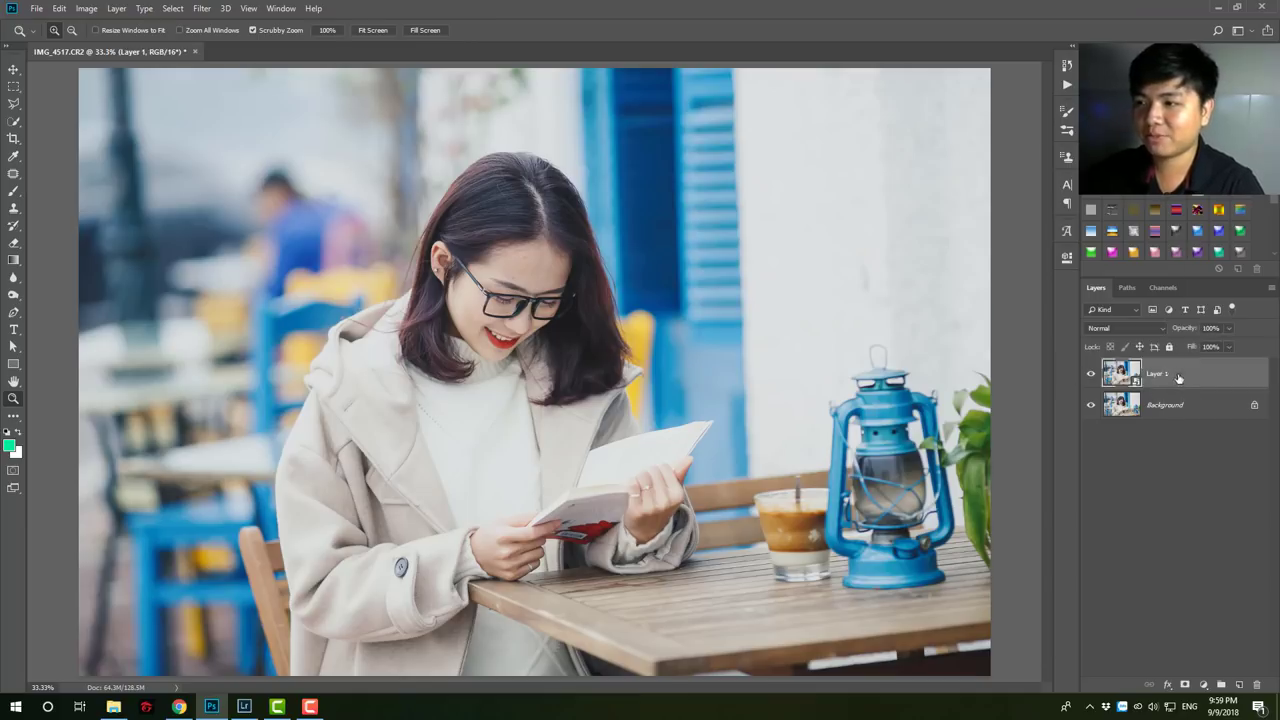
{"action": "right_click", "coordinate": [1175, 383]}
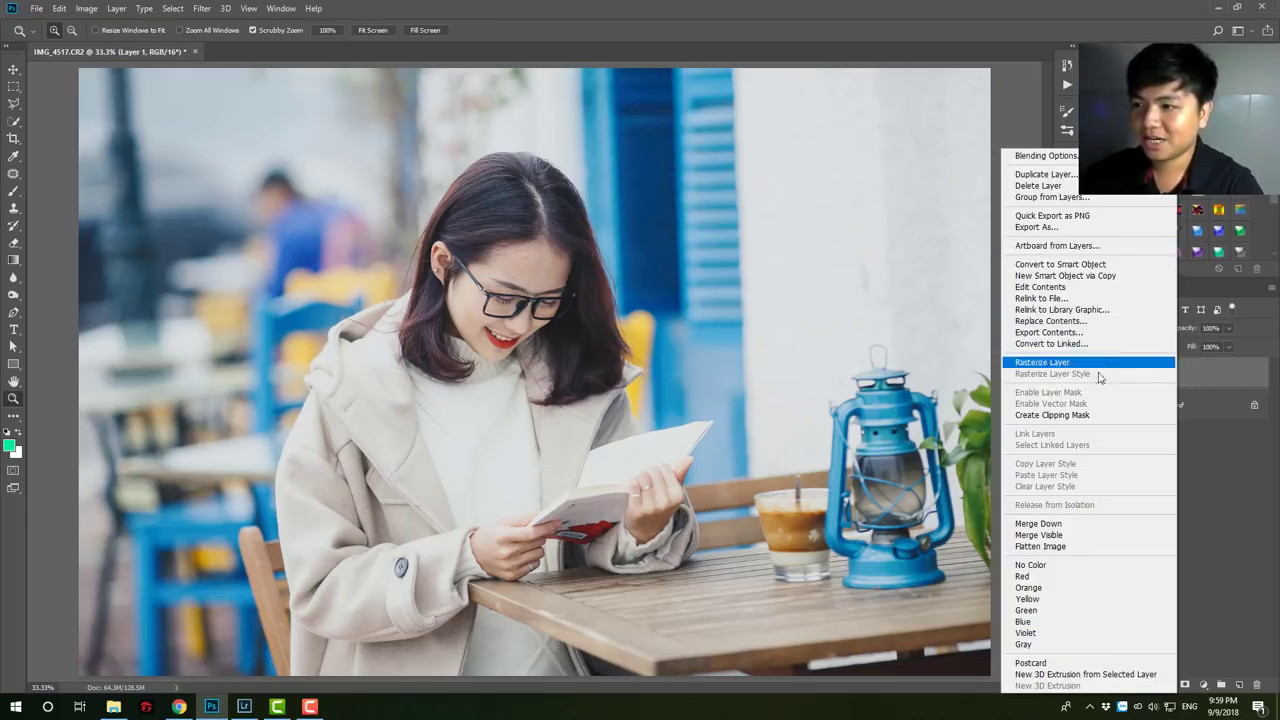
{"action": "left_click", "coordinate": [1088, 287]}
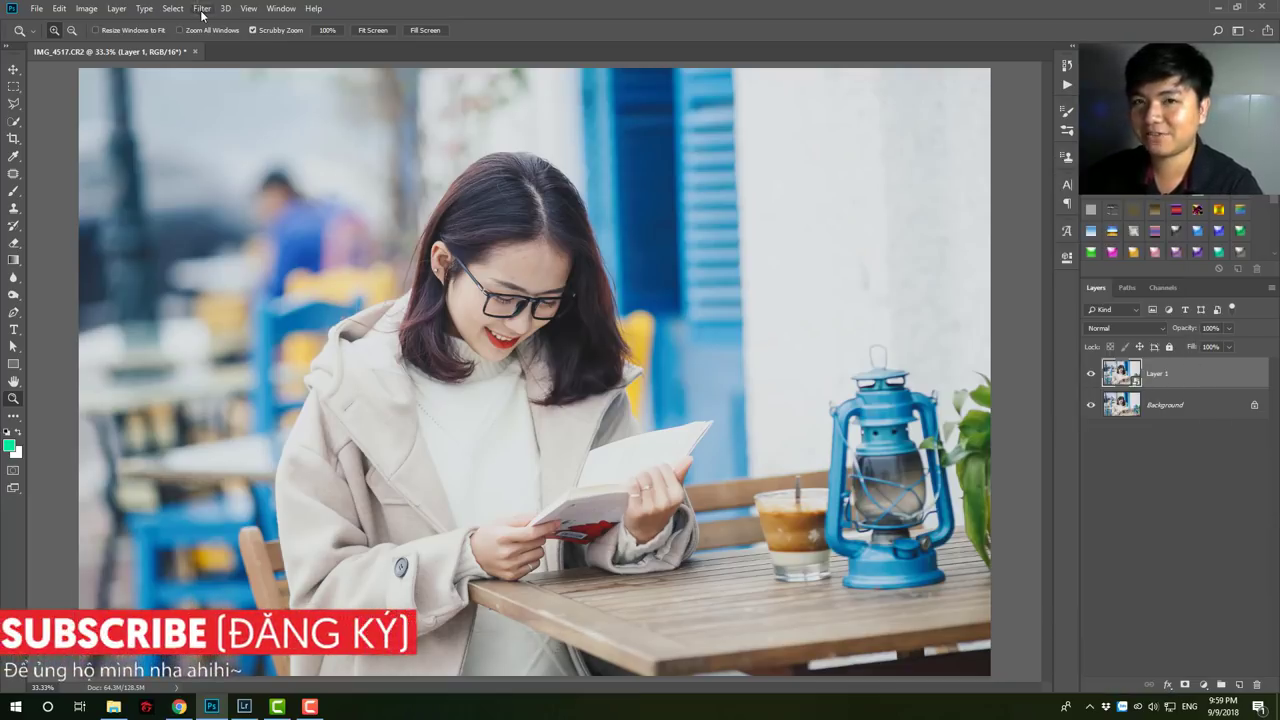
Step: Open Filter > Other > High Pass and try radii of 4.5, 9.4 and 0.1 pixels
{"action": "left_click", "coordinate": [201, 8]}
{"action": "mouse_move", "coordinate": [212, 273]}
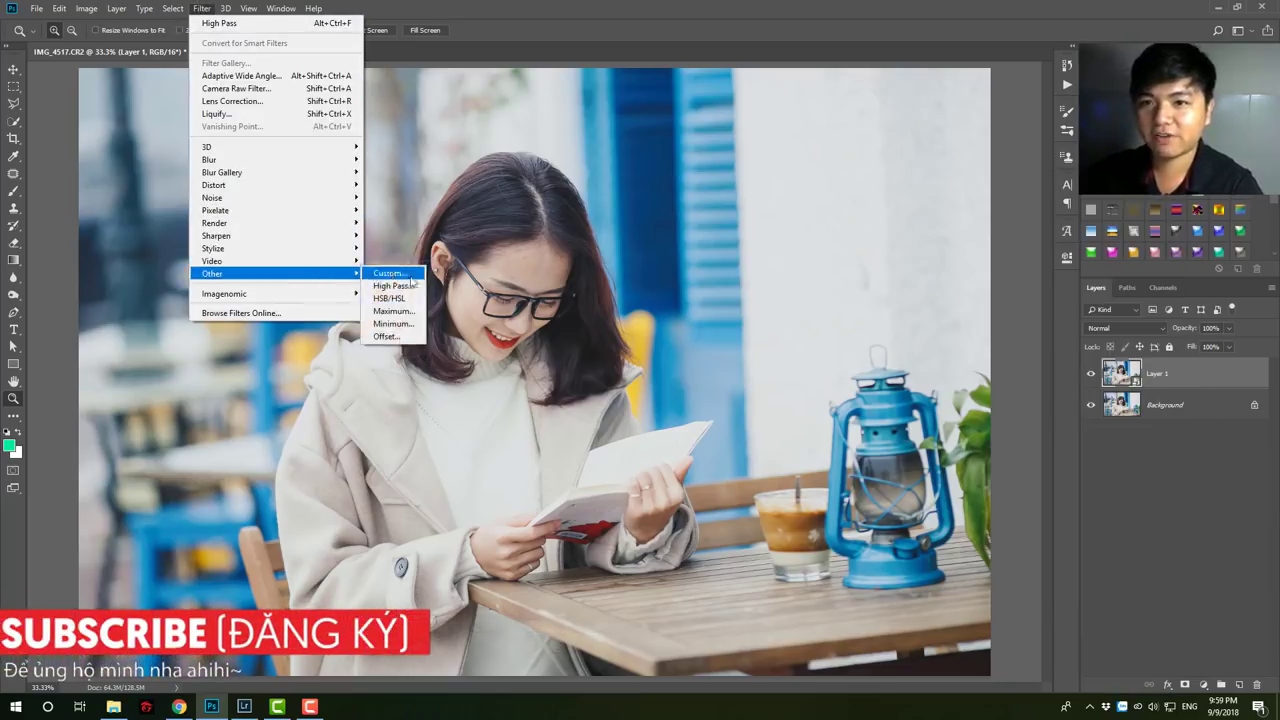
{"action": "left_click", "coordinate": [201, 8]}
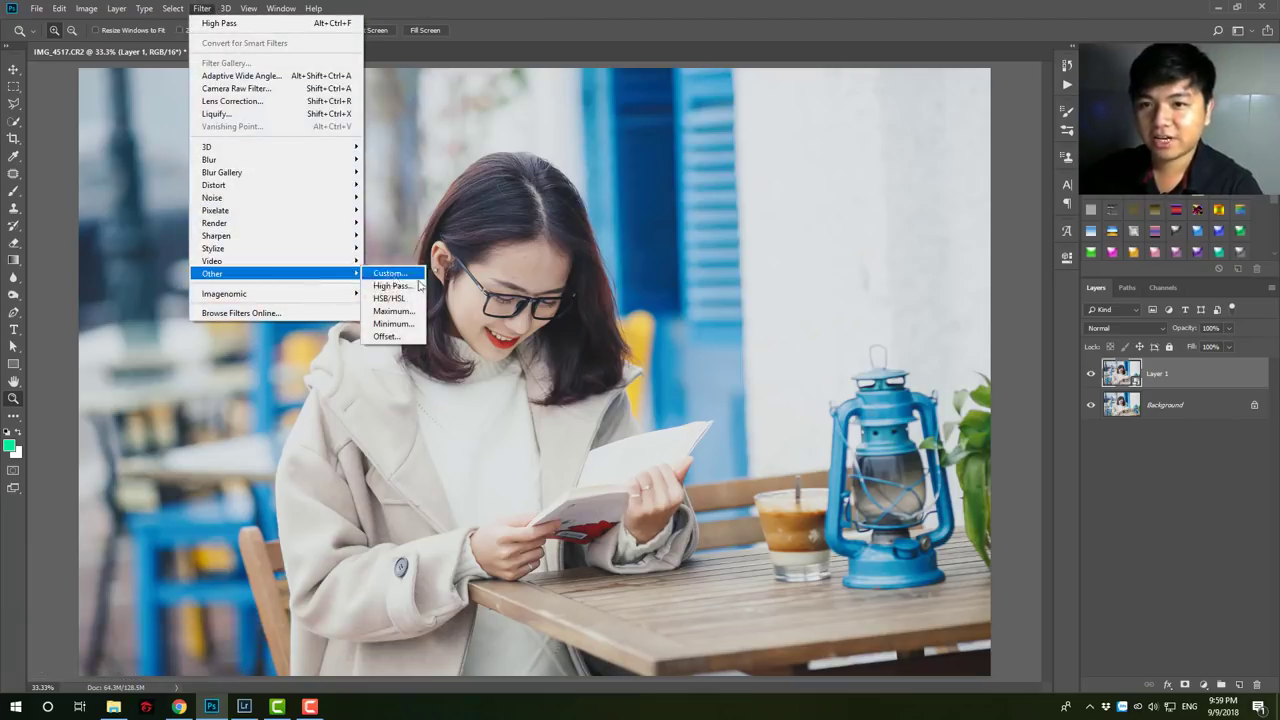
{"action": "left_click", "coordinate": [424, 288]}
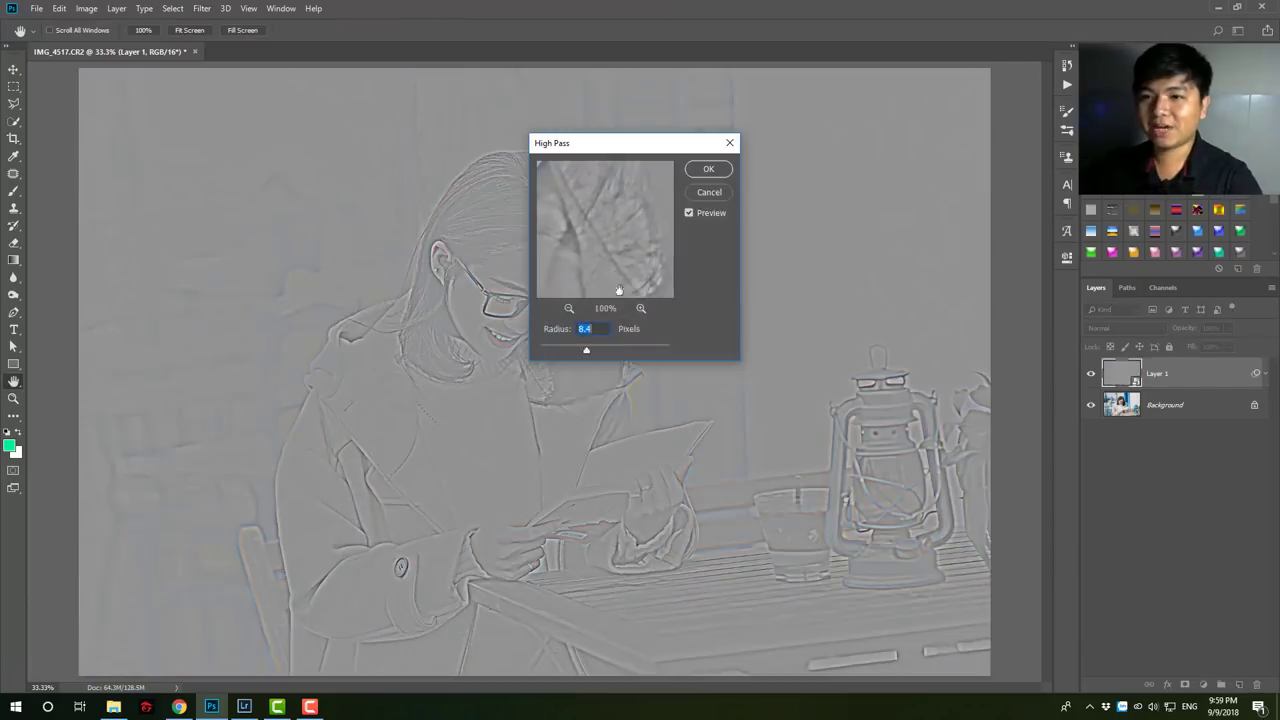
{"action": "left_click_drag", "start_coordinate": [603, 157], "coordinate": [654, 162]}
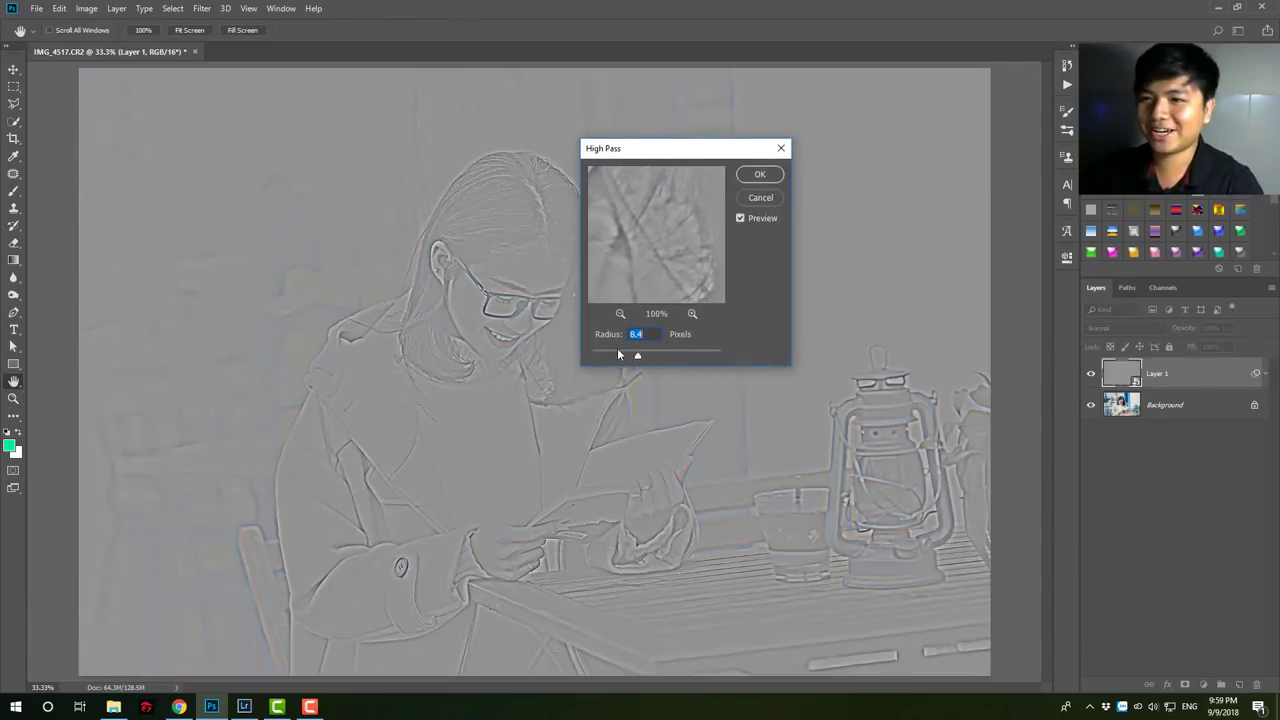
{"action": "left_click_drag", "start_coordinate": [618, 354], "coordinate": [622, 356]}
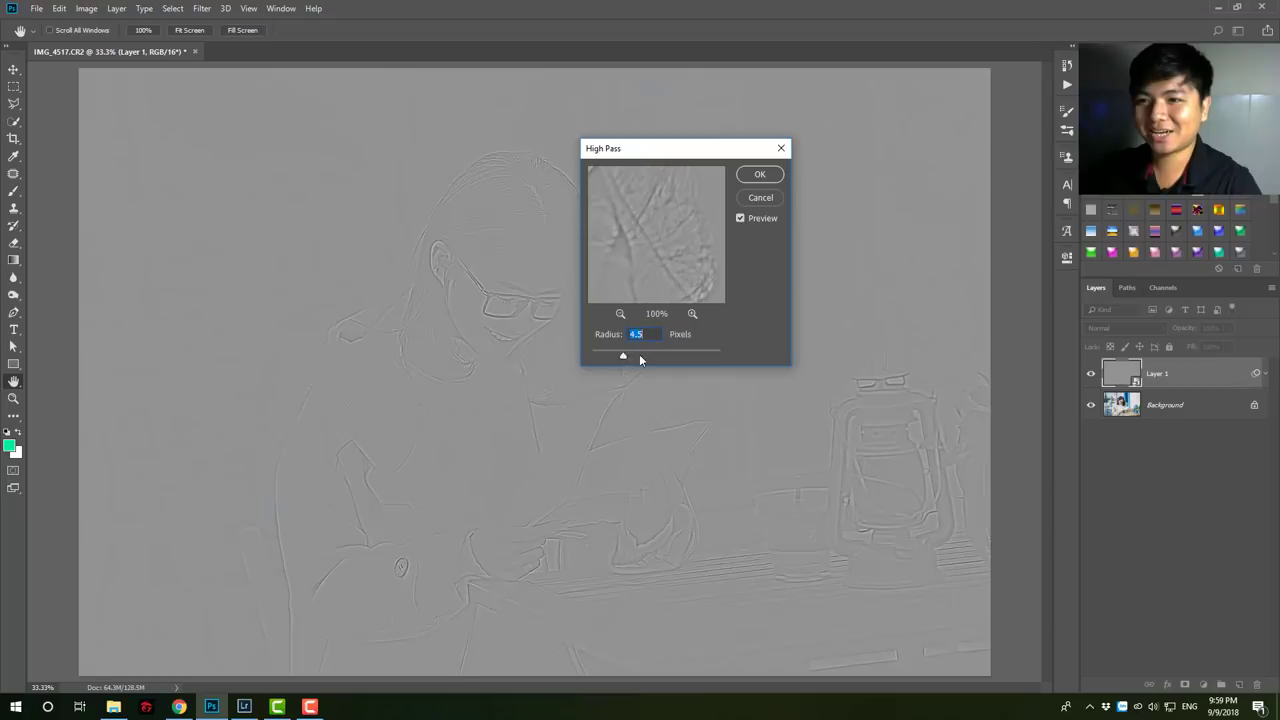
{"action": "left_click", "coordinate": [641, 355]}
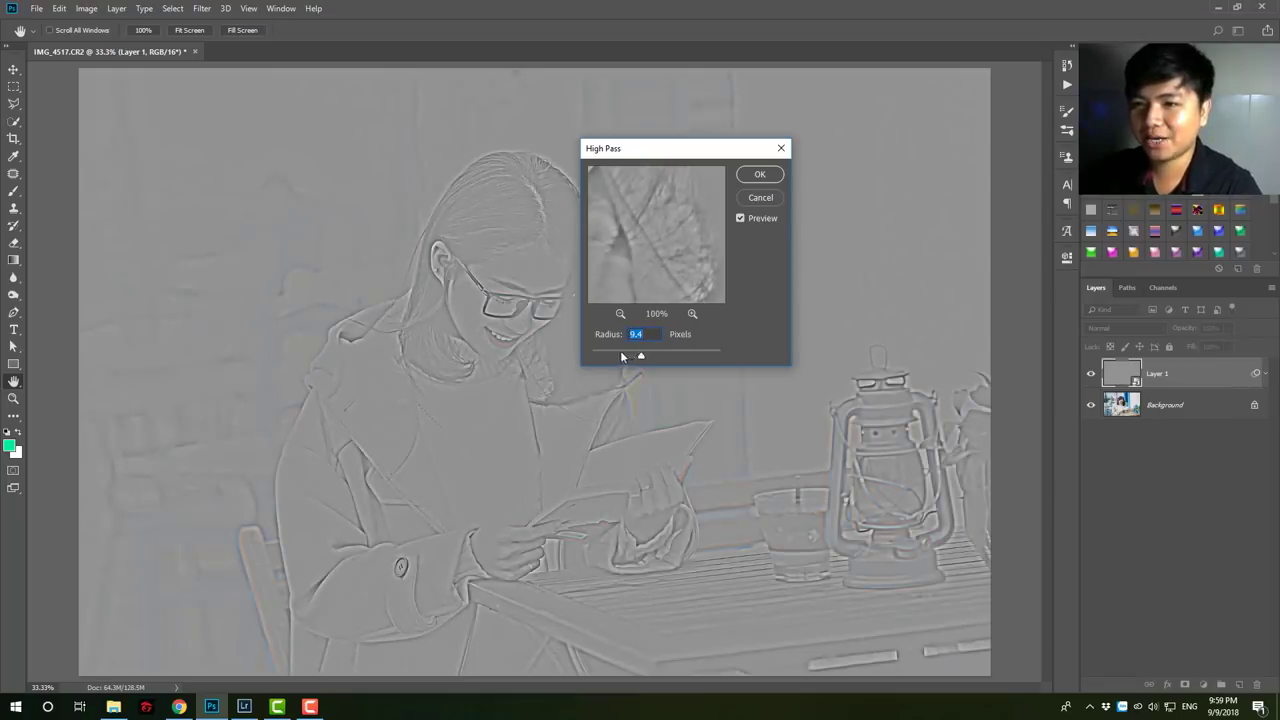
{"action": "left_click_drag", "start_coordinate": [630, 356], "coordinate": [580, 357]}
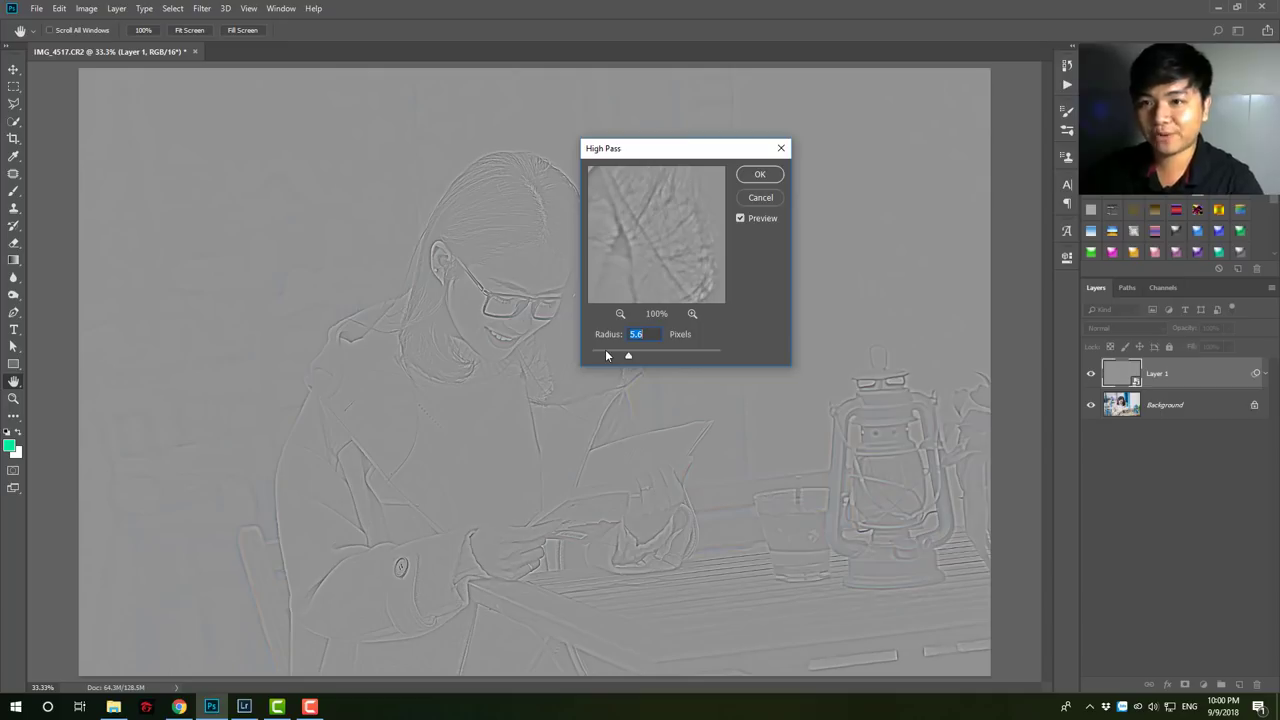
Step: Sweep the High Pass radius from 1.1 up to the 1000 maximum, then back near 7.6 pixels
{"action": "left_click_drag", "start_coordinate": [632, 358], "coordinate": [612, 358]}
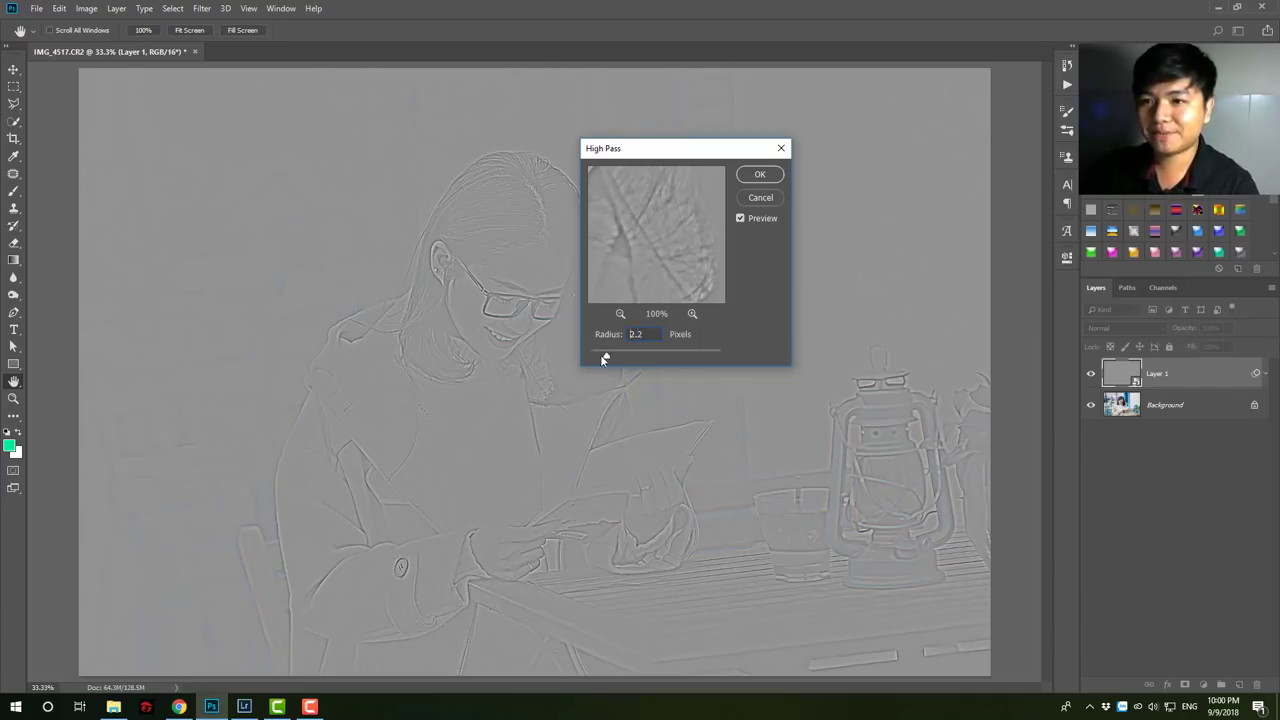
{"action": "left_click", "coordinate": [618, 358]}
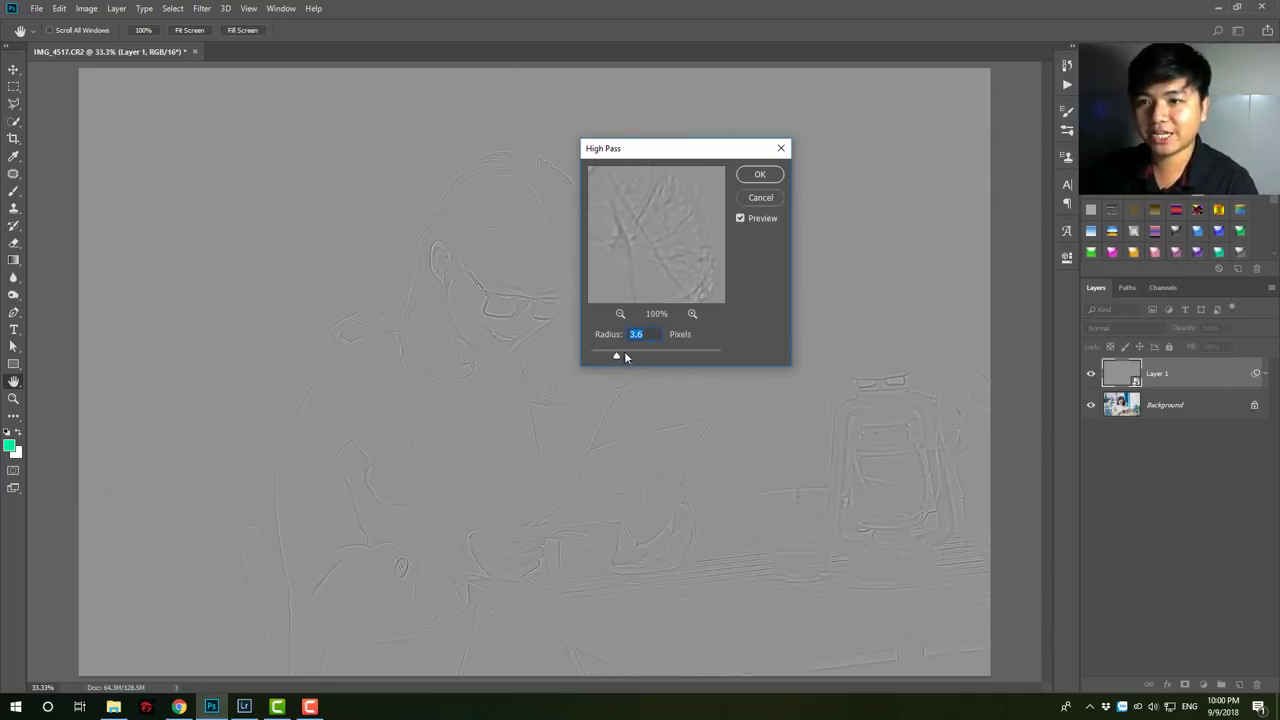
{"action": "left_click", "coordinate": [632, 355]}
{"action": "left_click_drag", "start_coordinate": [640, 358], "coordinate": [667, 356]}
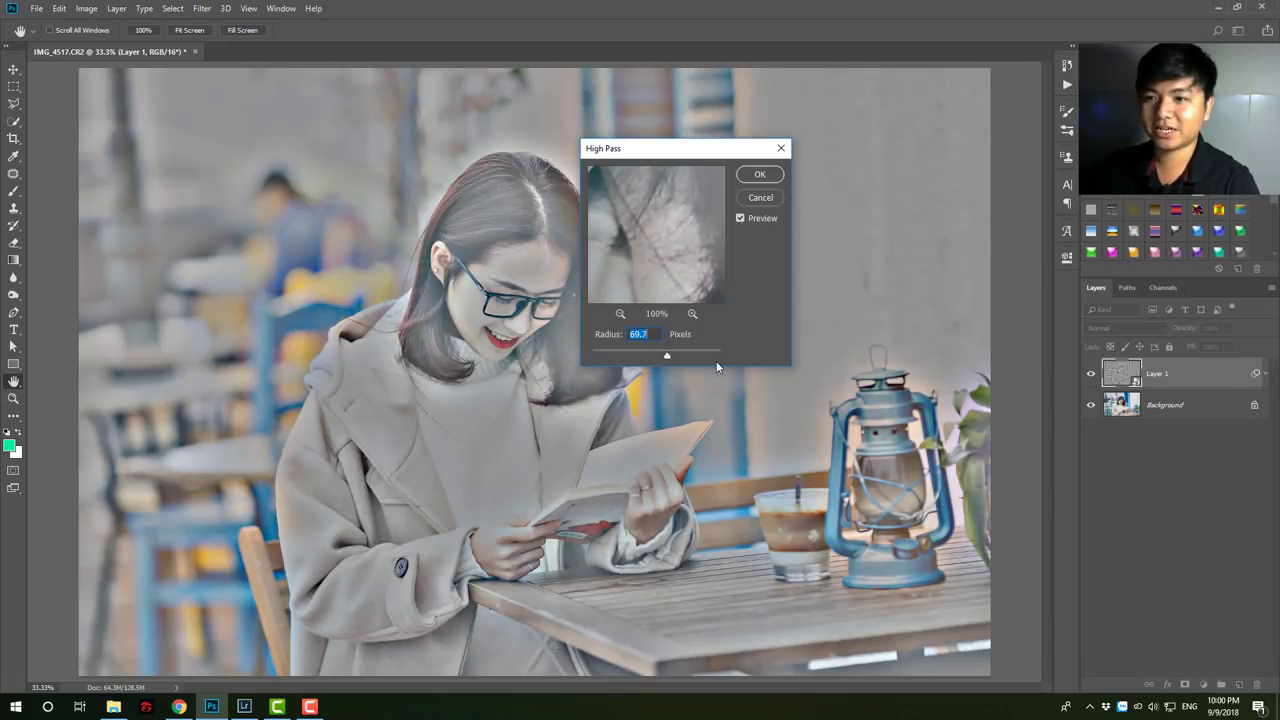
{"action": "left_click_drag", "start_coordinate": [710, 356], "coordinate": [712, 351]}
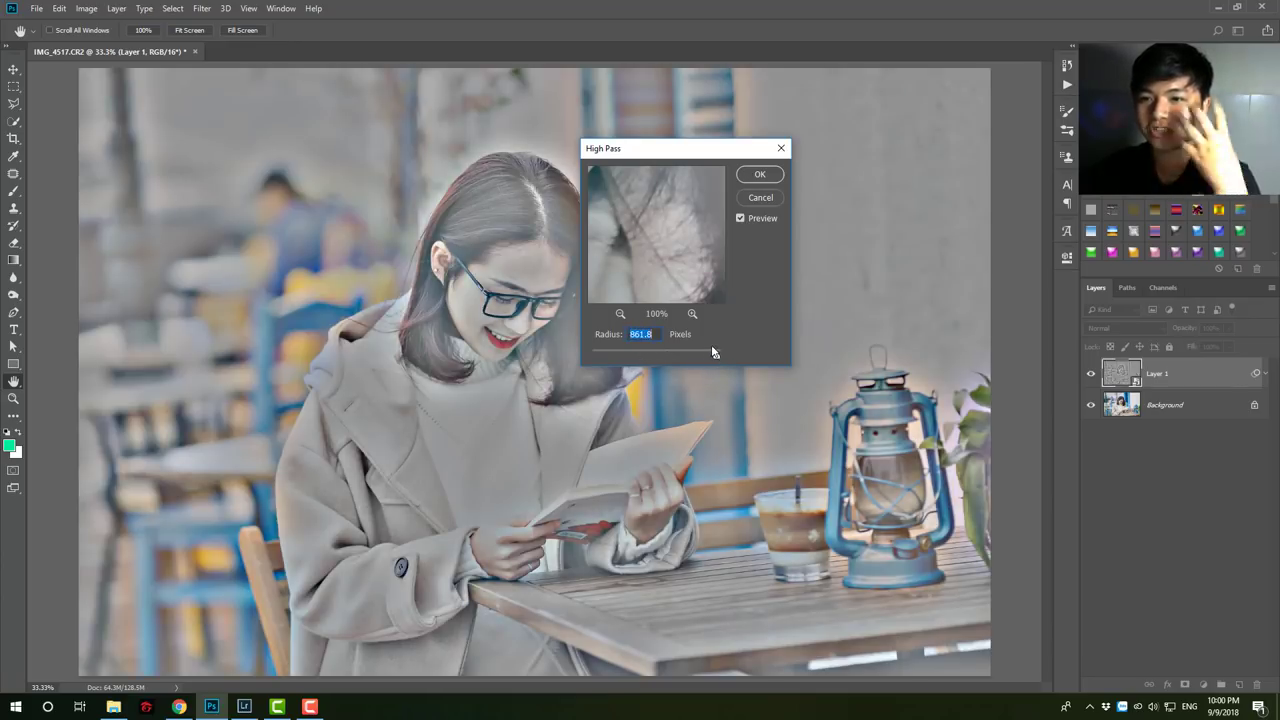
{"action": "left_click_drag", "start_coordinate": [711, 351], "coordinate": [726, 359]}
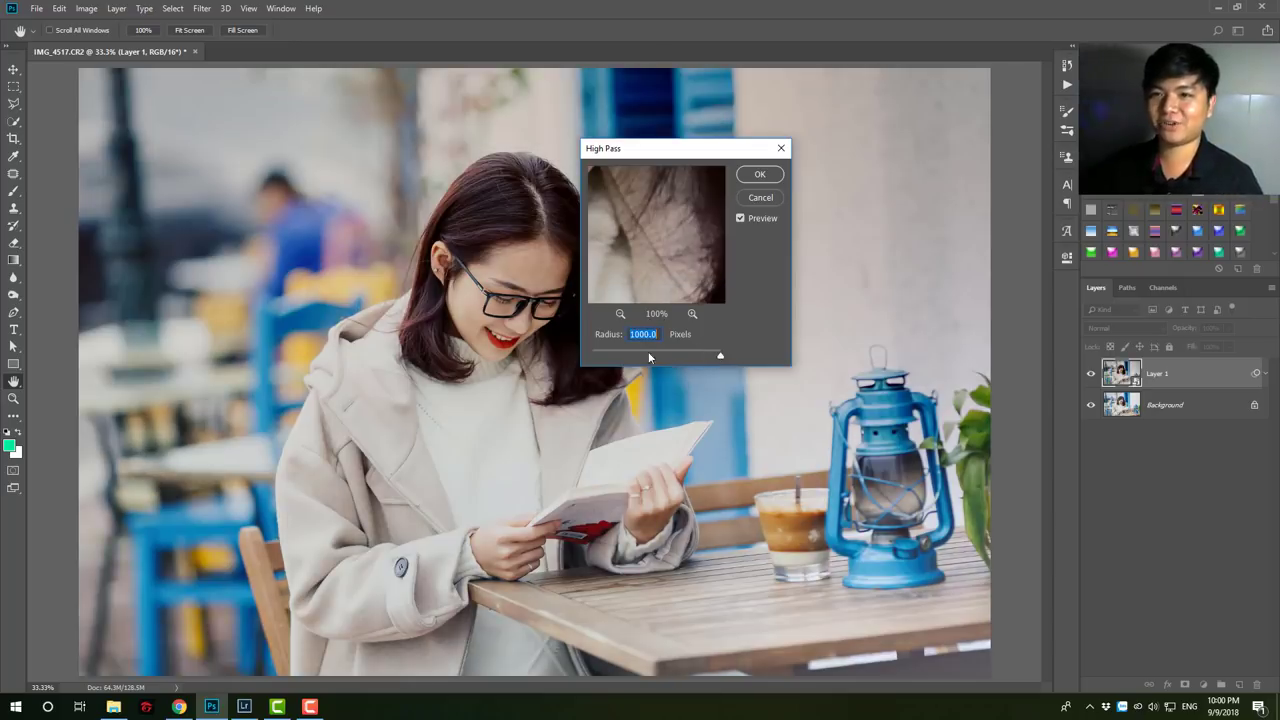
{"action": "left_click_drag", "start_coordinate": [632, 355], "coordinate": [631, 357]}
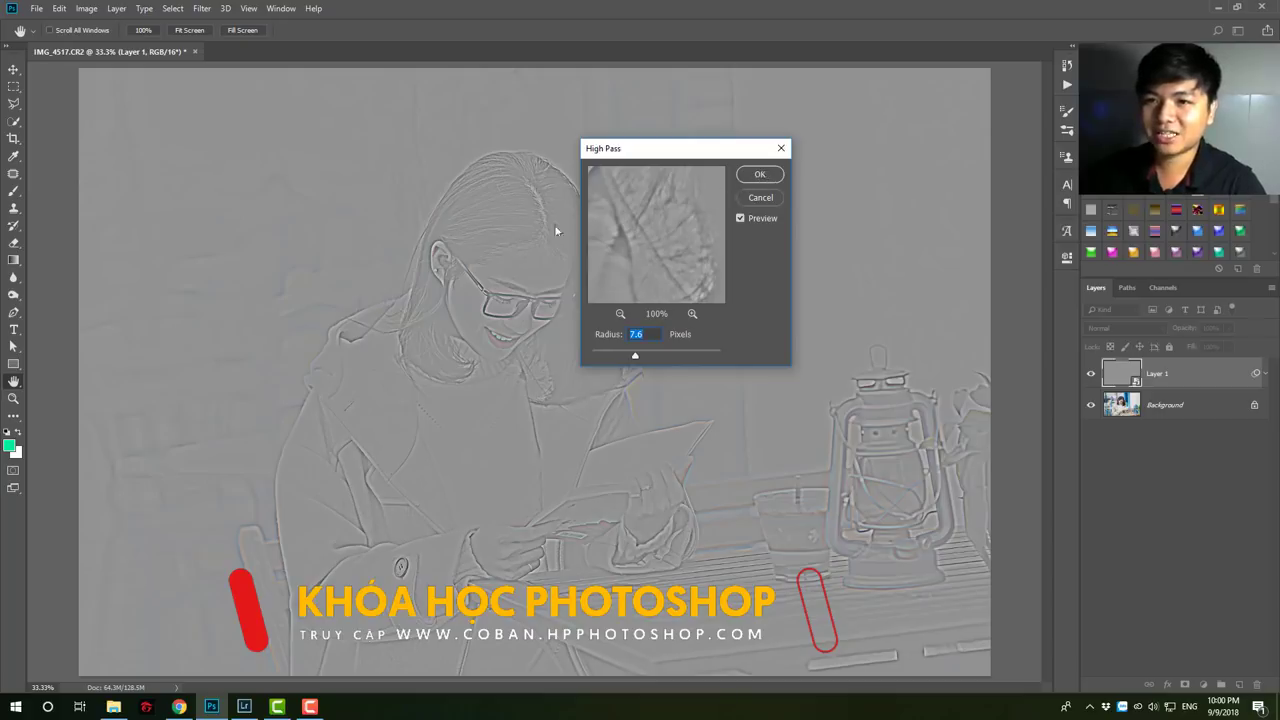
Step: Apply the High Pass smart filter, zoom on the girl's ear, and toggle Layer 1 to compare
{"action": "left_click", "coordinate": [760, 175]}
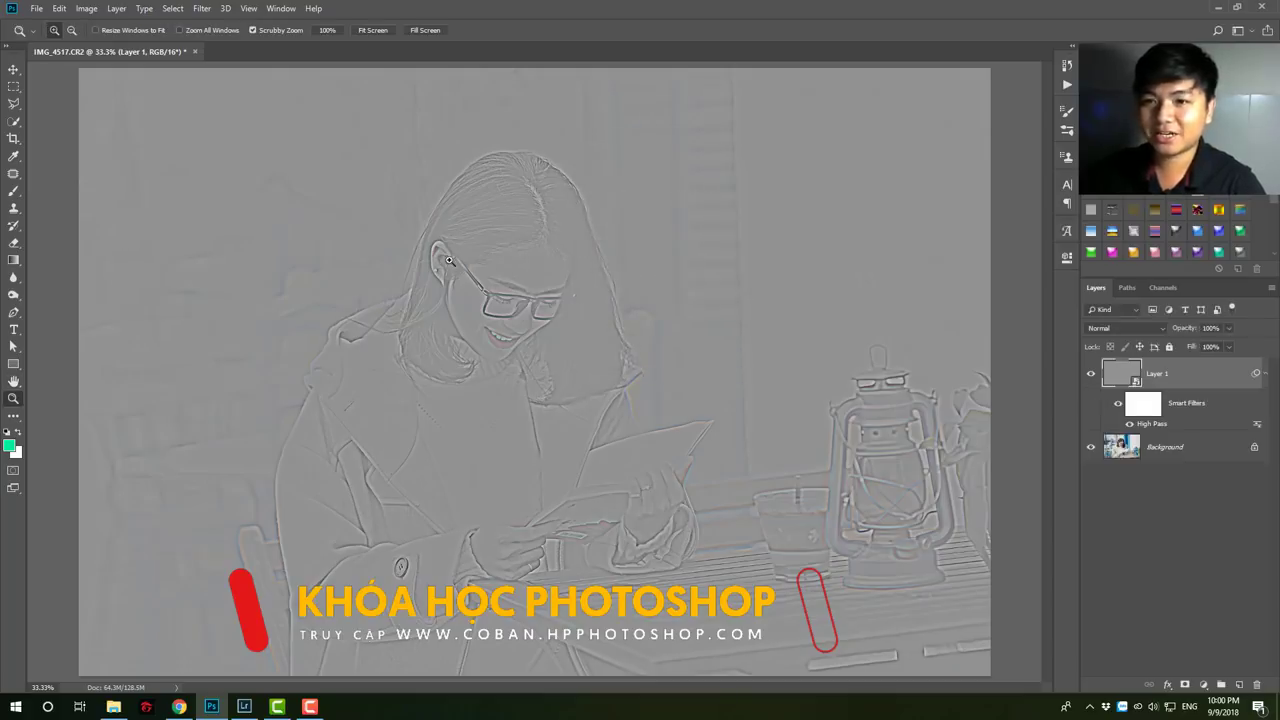
{"action": "left_click_drag", "start_coordinate": [430, 250], "coordinate": [815, 313]}
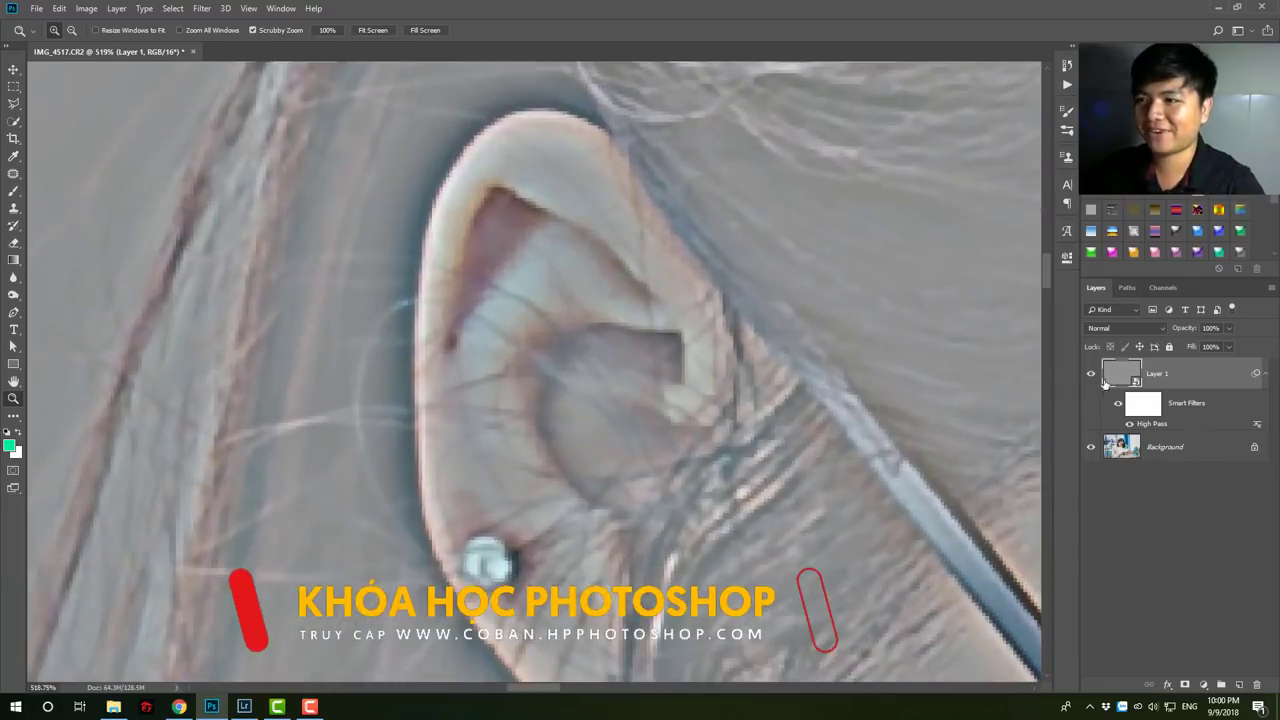
{"action": "left_click", "coordinate": [1091, 373]}
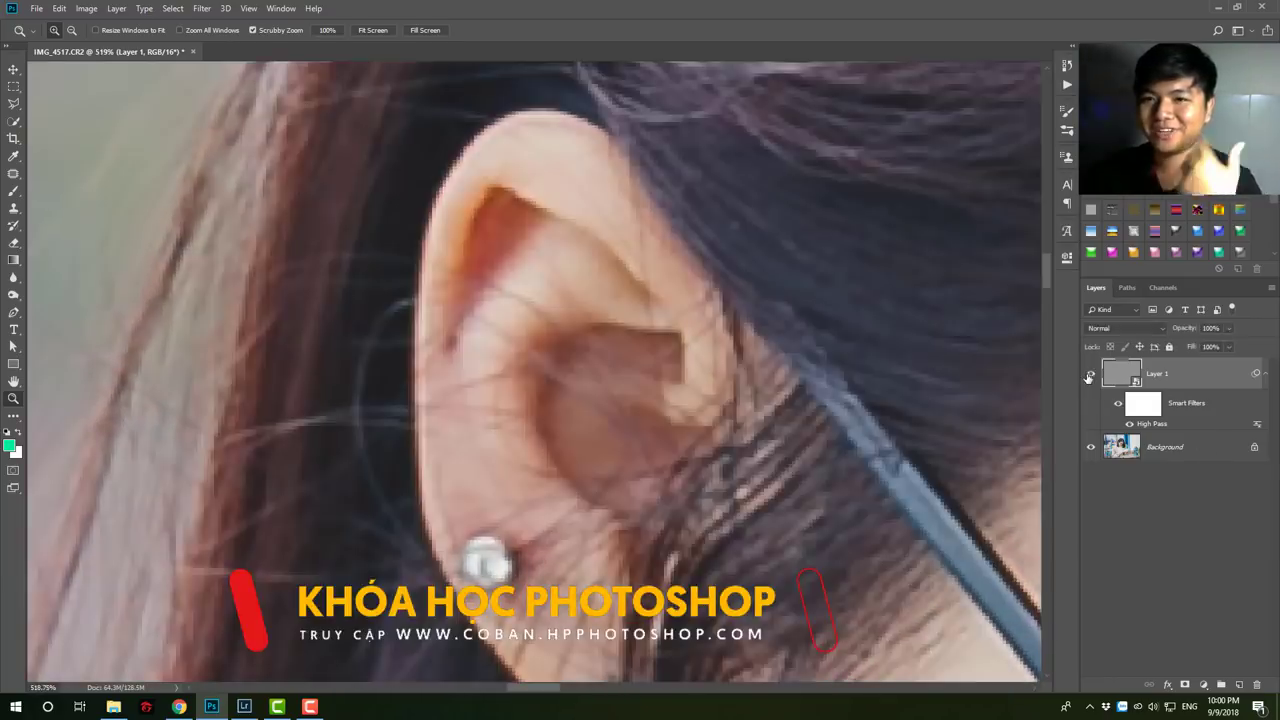
{"action": "left_click", "coordinate": [1091, 373]}
{"action": "scroll", "coordinate": [607, 361], "scroll_direction": "down", "scroll_amount": 5}
{"action": "scroll", "coordinate": [686, 343], "scroll_direction": "up", "scroll_amount": 1}
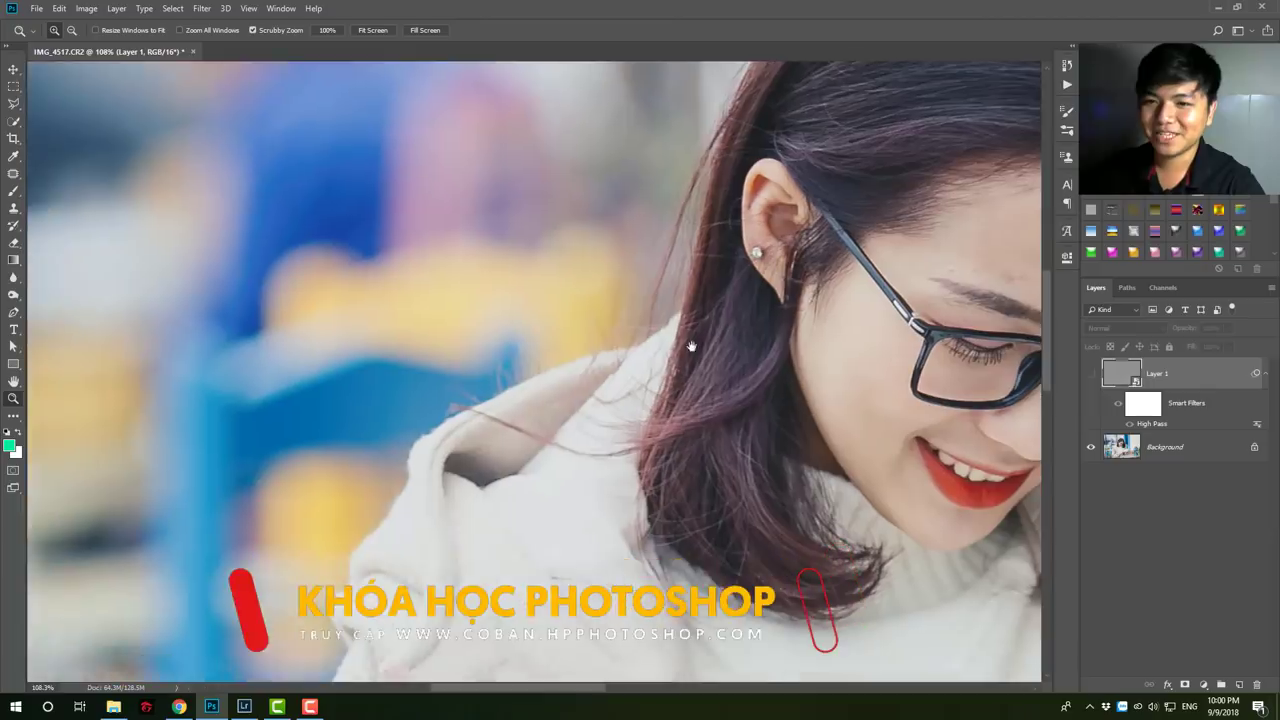
{"action": "scroll", "coordinate": [528, 374], "scroll_direction": "up", "scroll_amount": 1}
{"action": "scroll", "coordinate": [504, 394], "scroll_direction": "up", "scroll_amount": 1}
{"action": "scroll", "coordinate": [504, 394], "scroll_direction": "up", "scroll_amount": 3}
Step: Compare the coat's shoulder fold with the High Pass layer shown and hidden
{"action": "left_click", "coordinate": [1091, 373]}
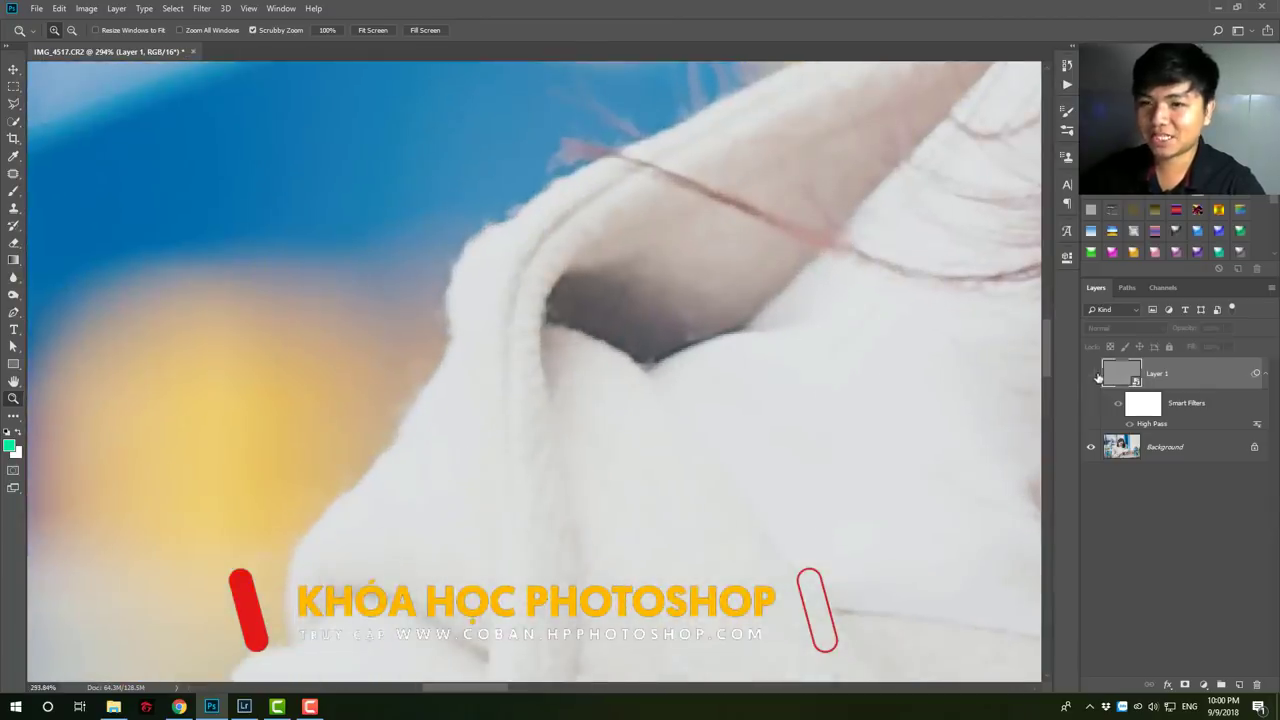
{"action": "left_click", "coordinate": [1091, 373]}
{"action": "left_click", "coordinate": [1091, 373]}
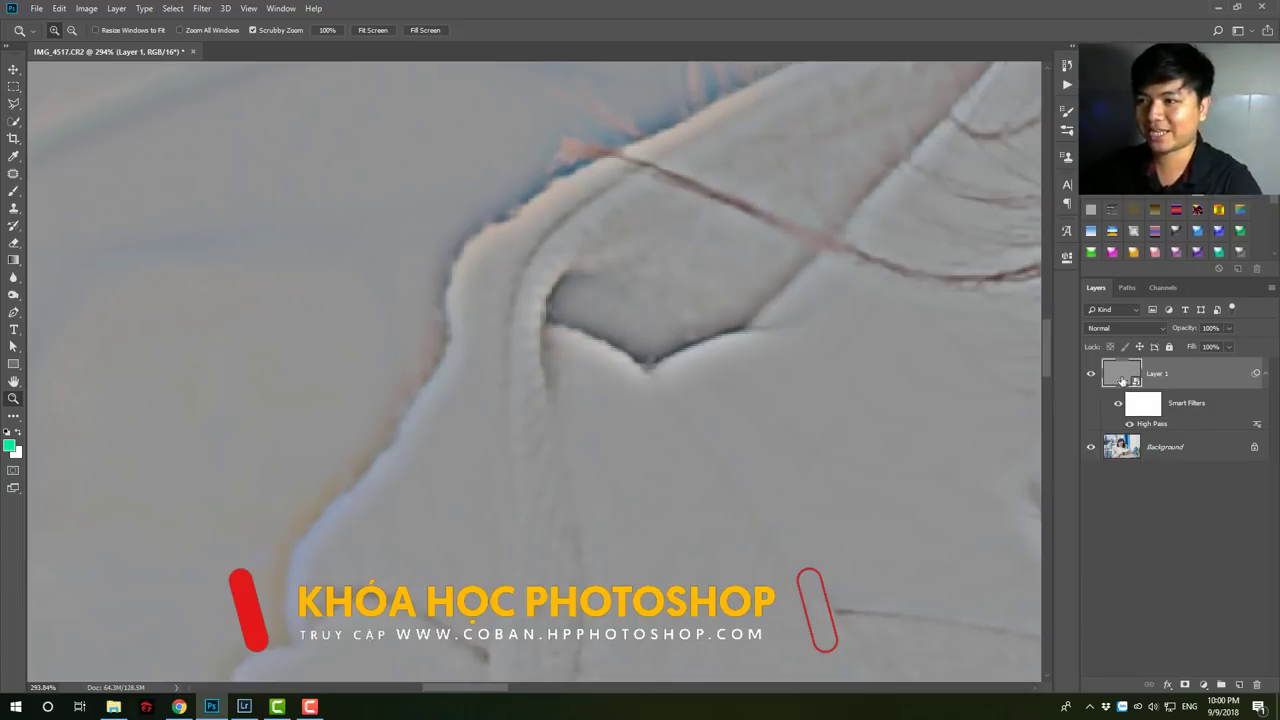
{"action": "left_click", "coordinate": [1091, 373]}
{"action": "scroll", "coordinate": [740, 292], "scroll_direction": "down", "scroll_amount": 2}
{"action": "scroll", "coordinate": [550, 370], "scroll_direction": "down", "scroll_amount": 2}
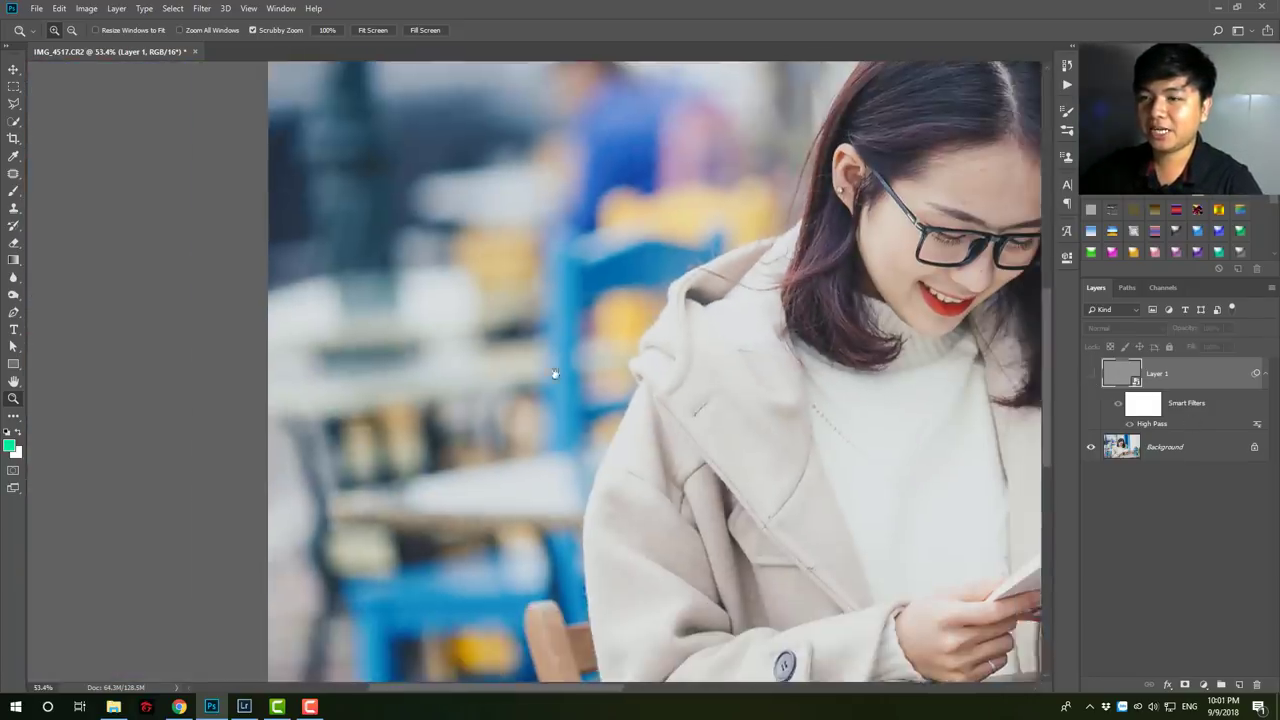
{"action": "scroll", "coordinate": [458, 389], "scroll_direction": "down", "scroll_amount": 1}
{"action": "left_click", "coordinate": [1091, 373]}
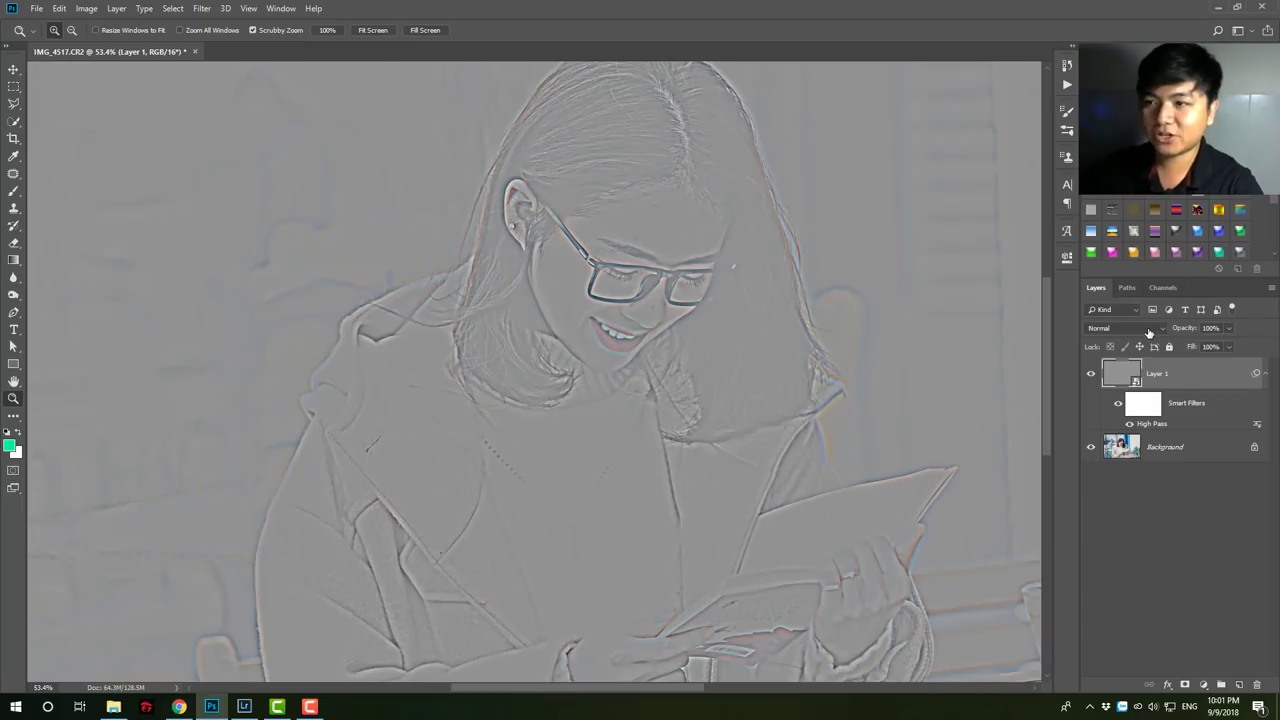
{"action": "left_click", "coordinate": [1148, 331]}
{"action": "type", "text": "highpass"}
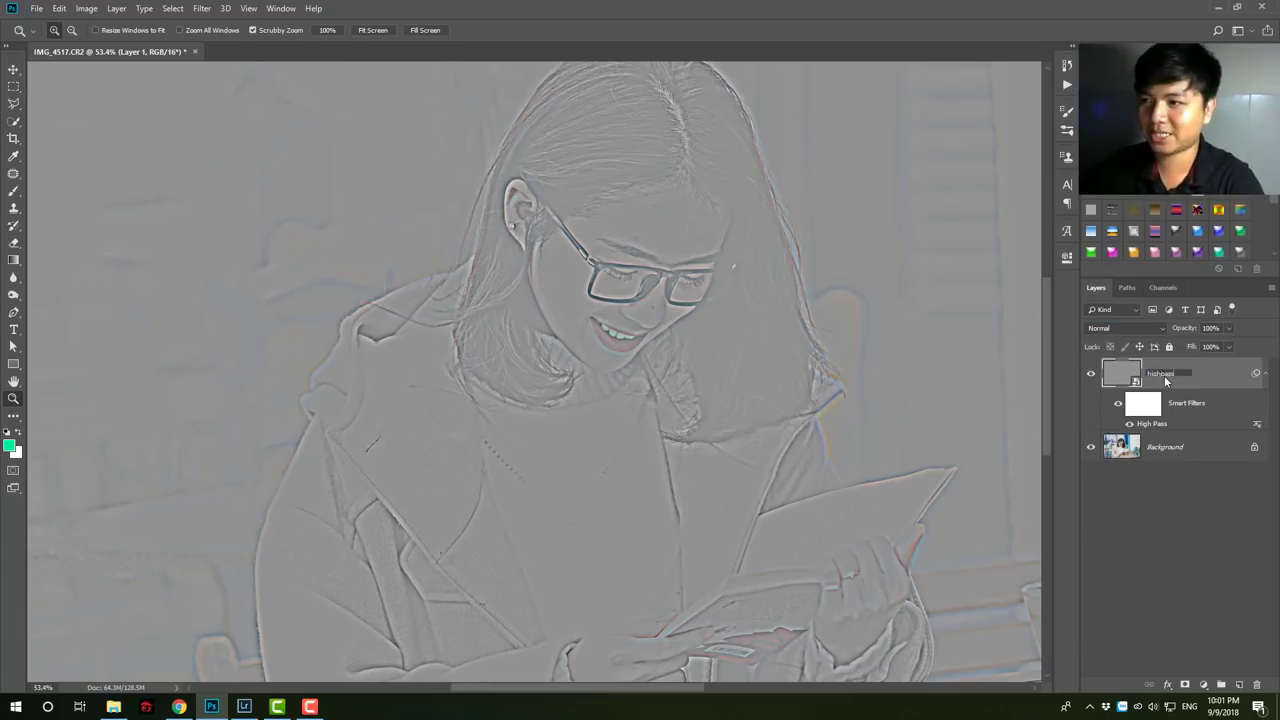
Step: Name the layer 'highpass', blend it in Soft Light, and fit the photo on screen
{"action": "key", "text": "Return"}
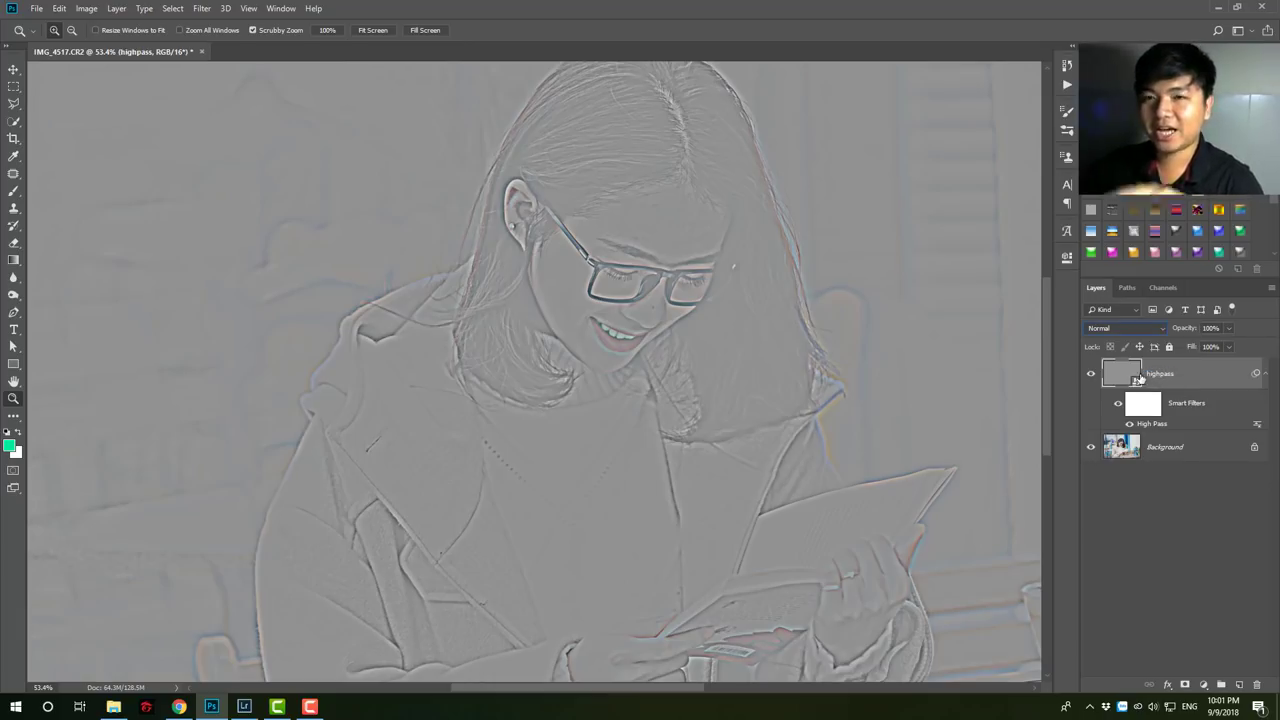
{"action": "left_click", "coordinate": [1132, 329]}
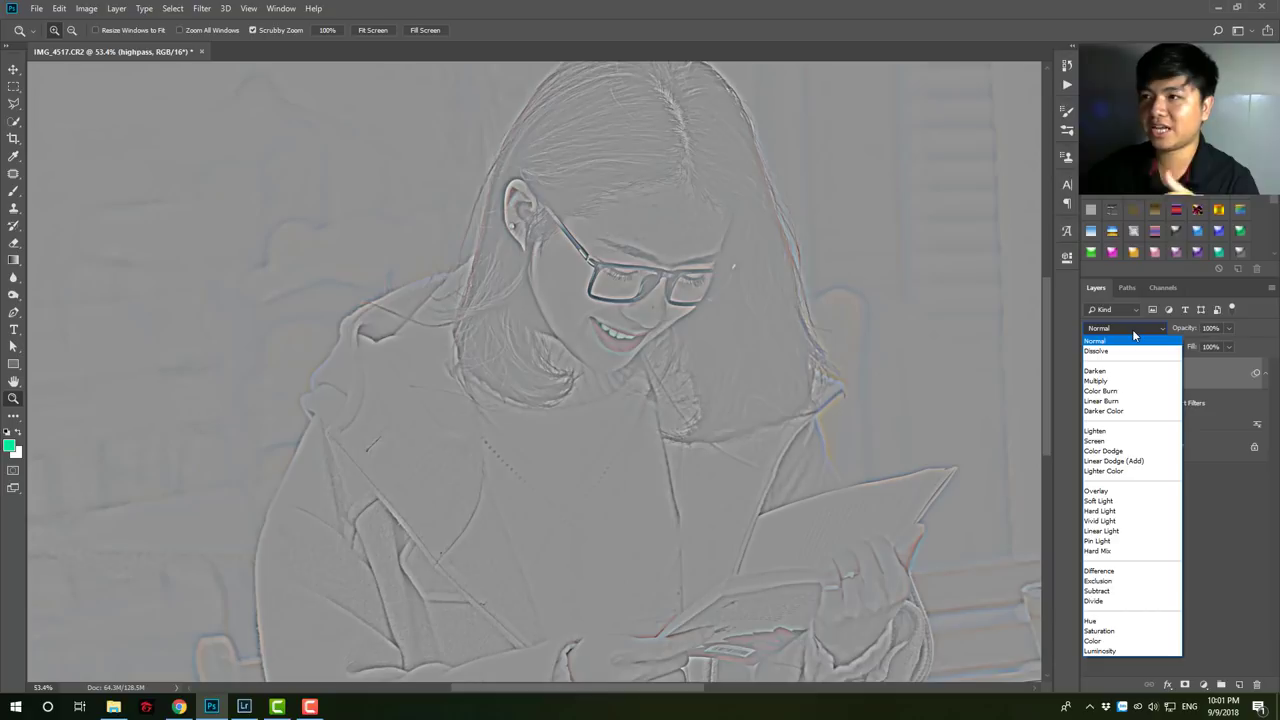
{"action": "left_click", "coordinate": [1128, 500]}
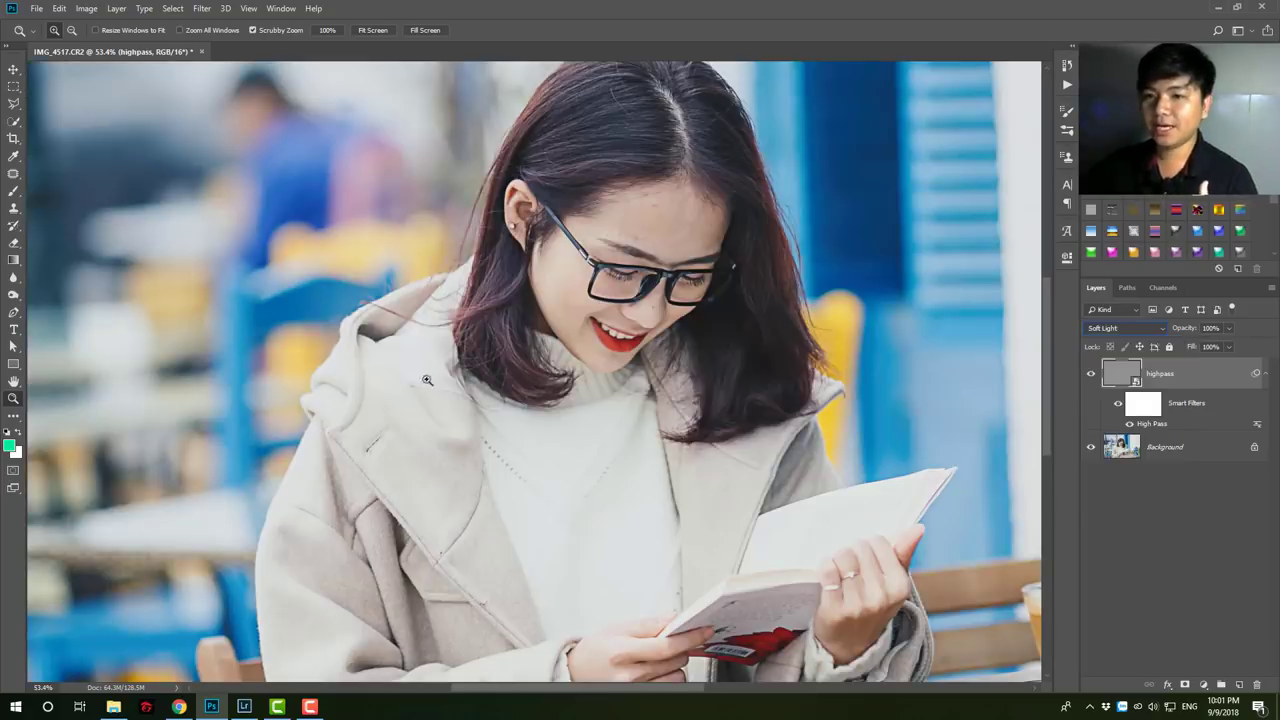
{"action": "key", "text": "ctrl+minus"}
{"action": "key", "text": "ctrl+minus"}
{"action": "key", "text": "ctrl+0"}
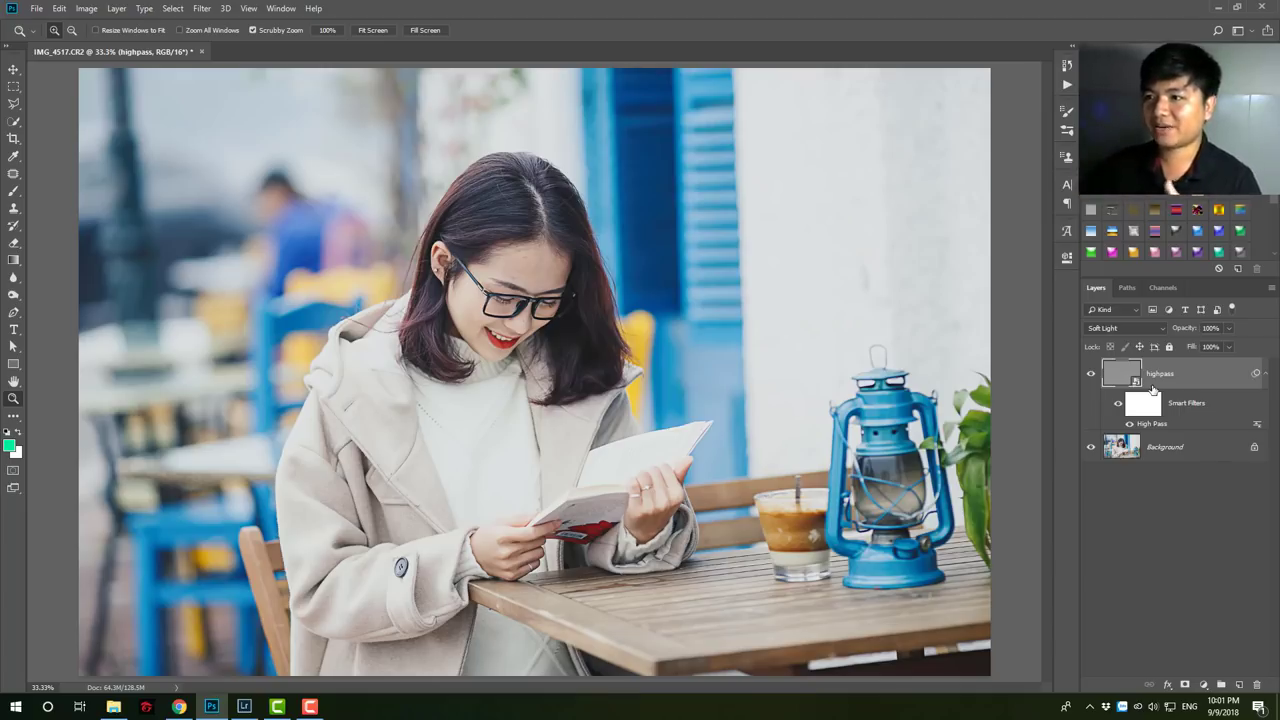
{"action": "left_click", "coordinate": [1091, 374]}
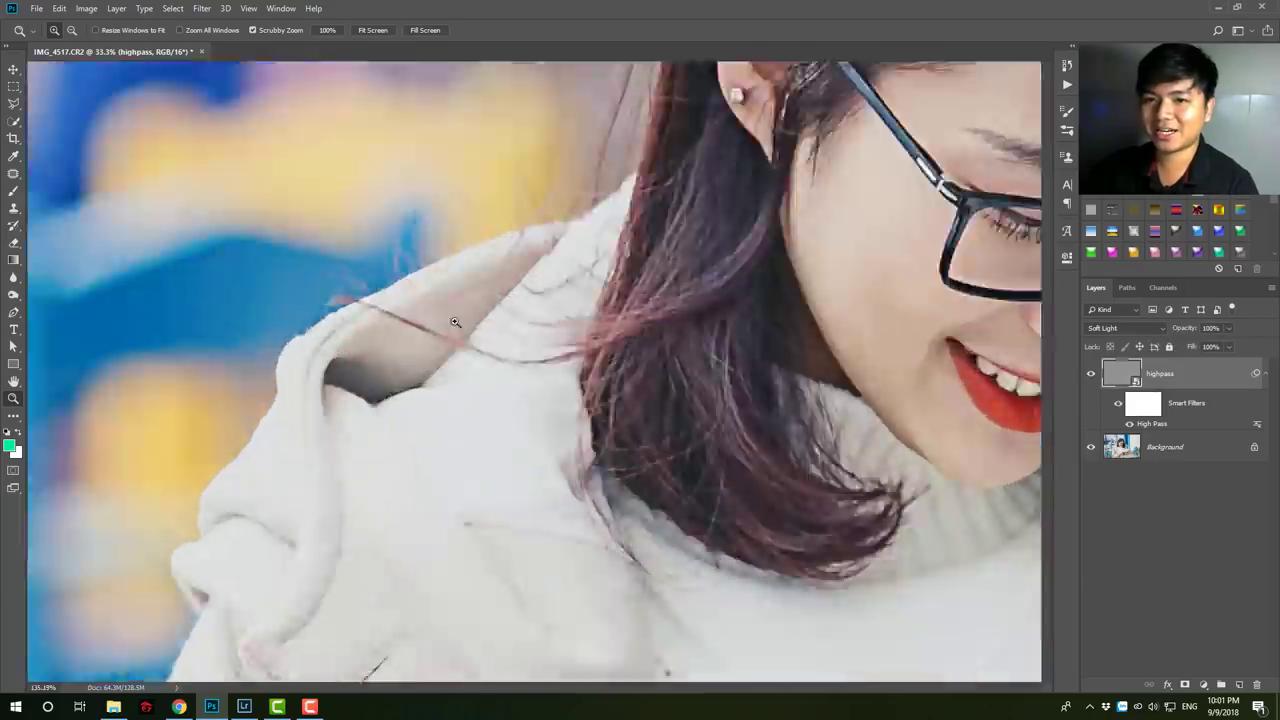
{"action": "left_click_drag", "start_coordinate": [344, 324], "coordinate": [1117, 375]}
{"action": "left_click", "coordinate": [1092, 374]}
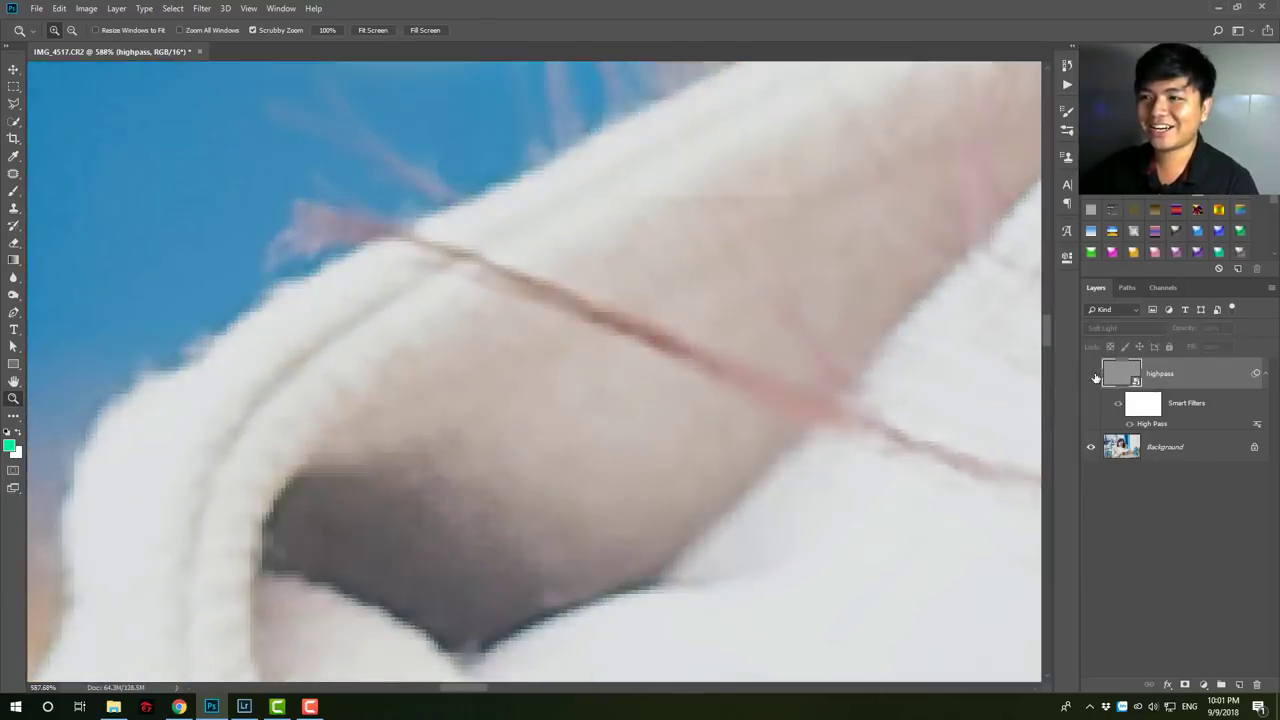
{"action": "left_click", "coordinate": [1092, 374]}
{"action": "left_click", "coordinate": [1093, 374]}
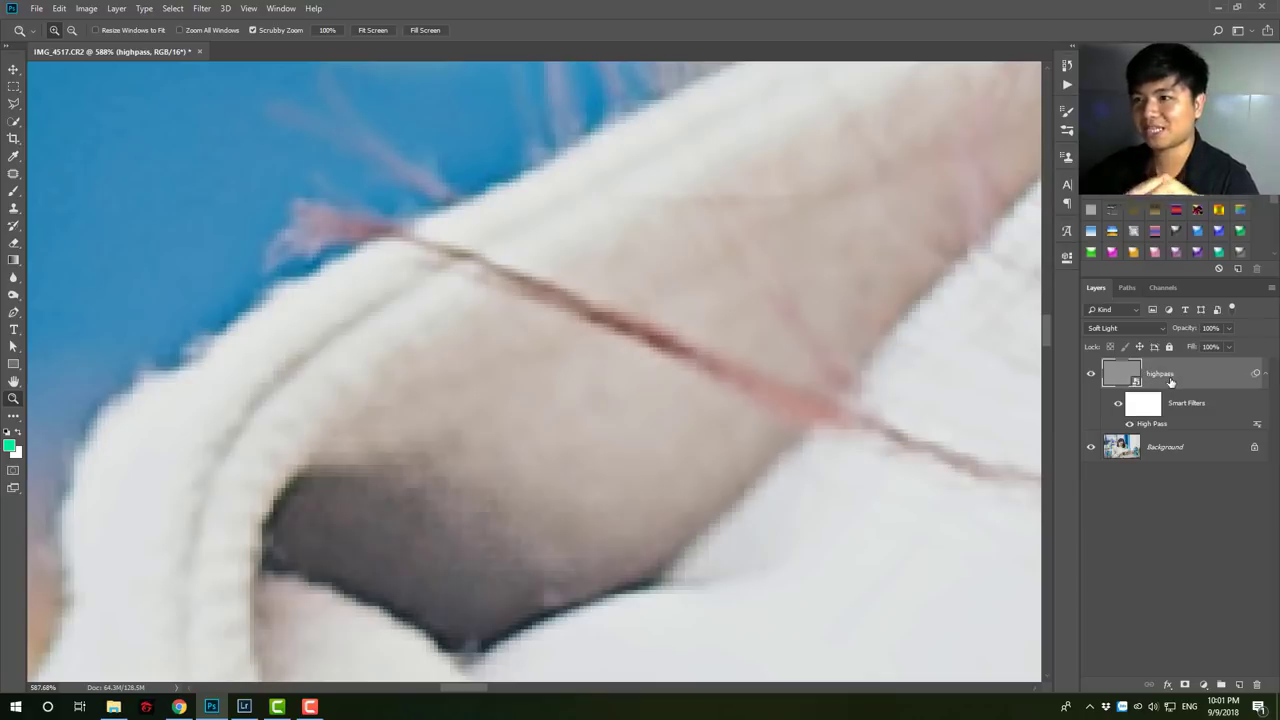
{"action": "left_click_drag", "start_coordinate": [588, 271], "coordinate": [494, 295]}
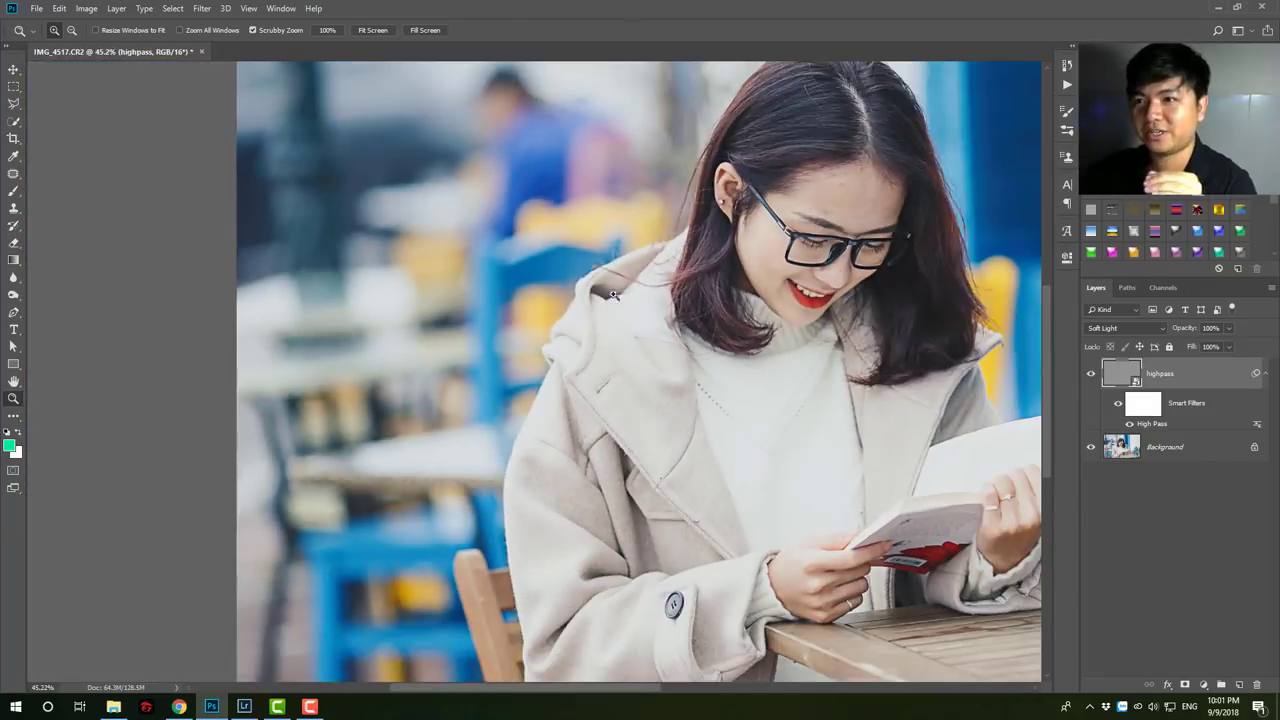
{"action": "left_click_drag", "start_coordinate": [613, 294], "coordinate": [500, 297]}
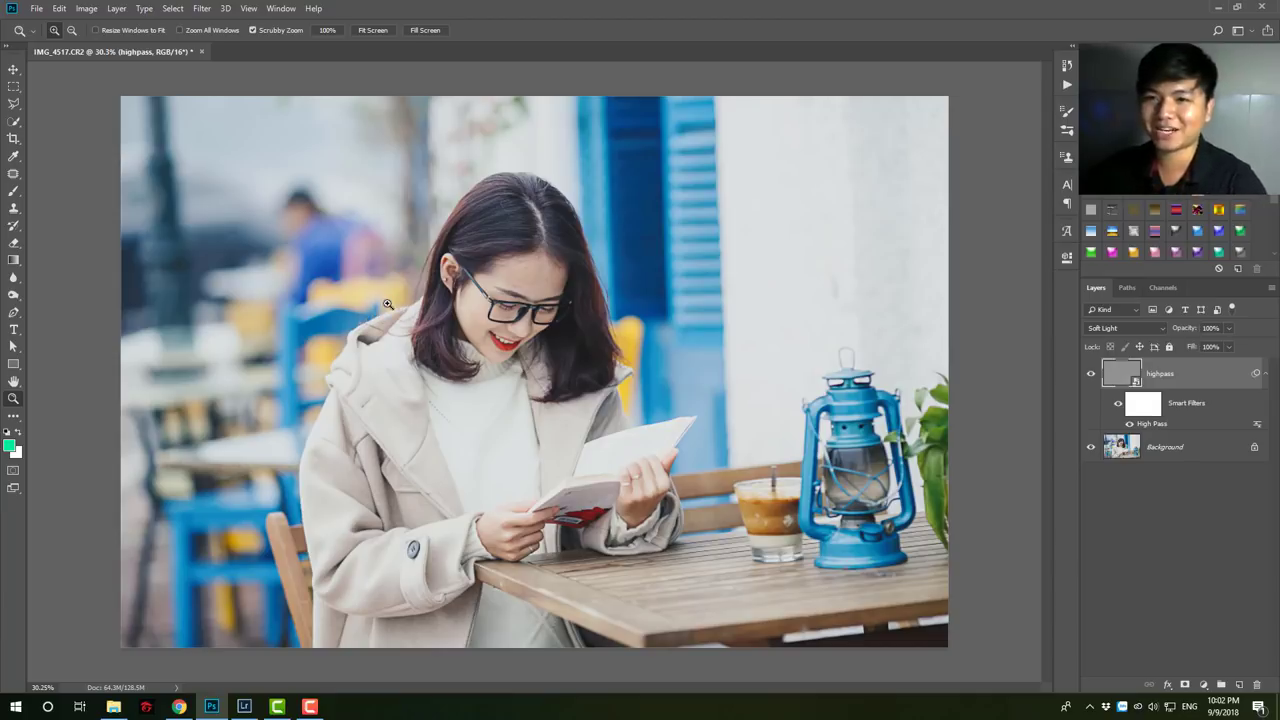
{"action": "left_click", "coordinate": [393, 297]}
{"action": "left_click_drag", "start_coordinate": [405, 369], "coordinate": [423, 323]}
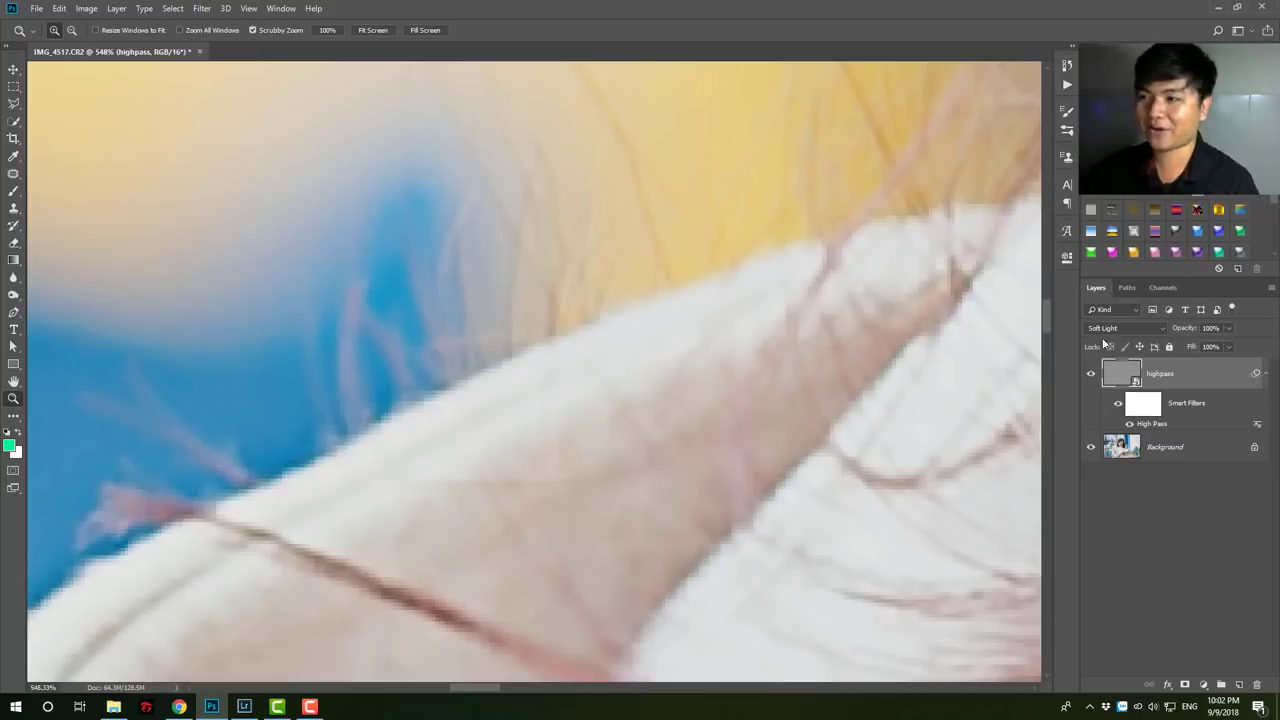
Step: Switch the highpass layer's blend mode back to Normal
{"action": "left_click", "coordinate": [1143, 332]}
{"action": "left_click", "coordinate": [1110, 346]}
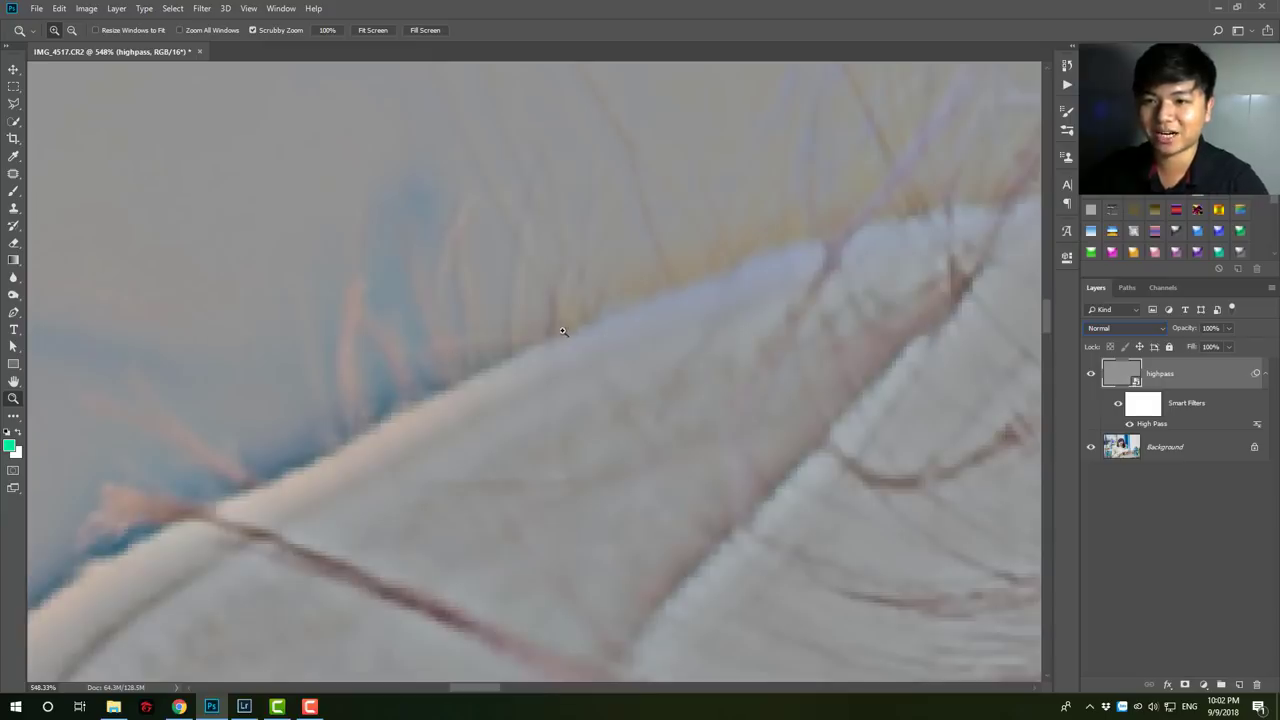
{"action": "left_click_drag", "start_coordinate": [562, 331], "coordinate": [690, 322]}
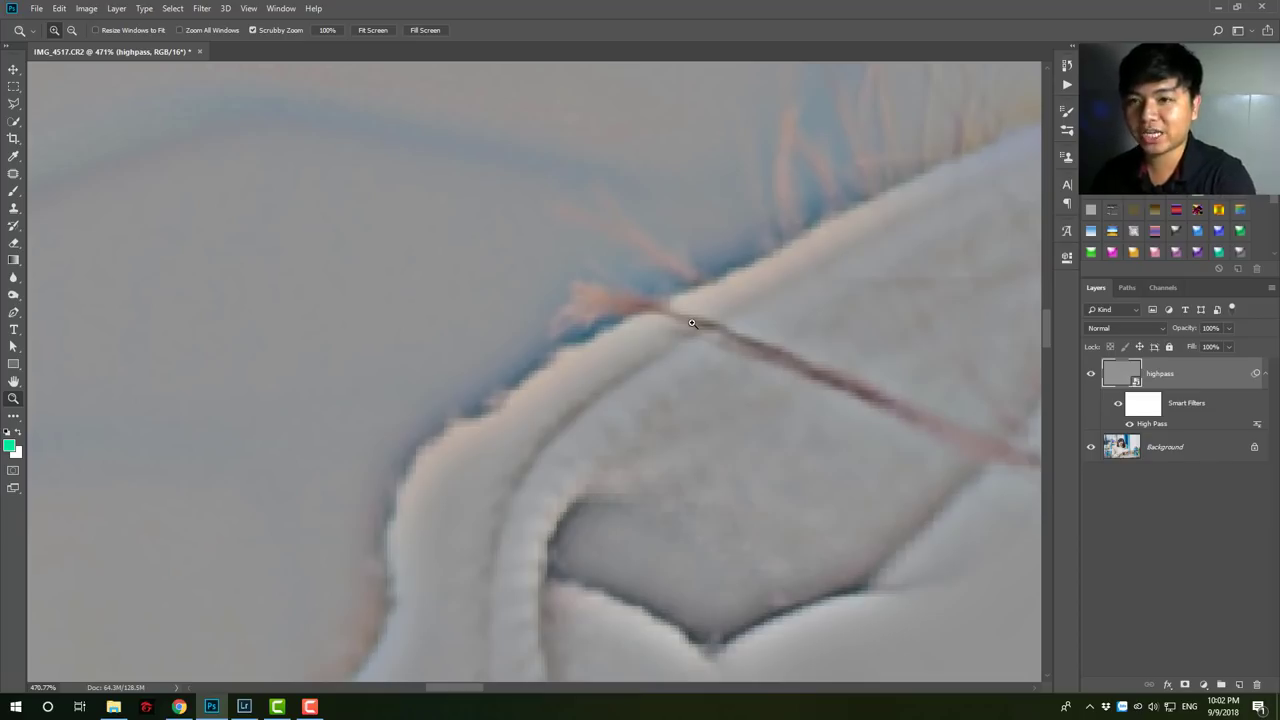
Step: Add an Invert smart filter with Ctrl+I and inspect the inverted hair and shoulder edge
{"action": "key", "text": "ctrl+i"}
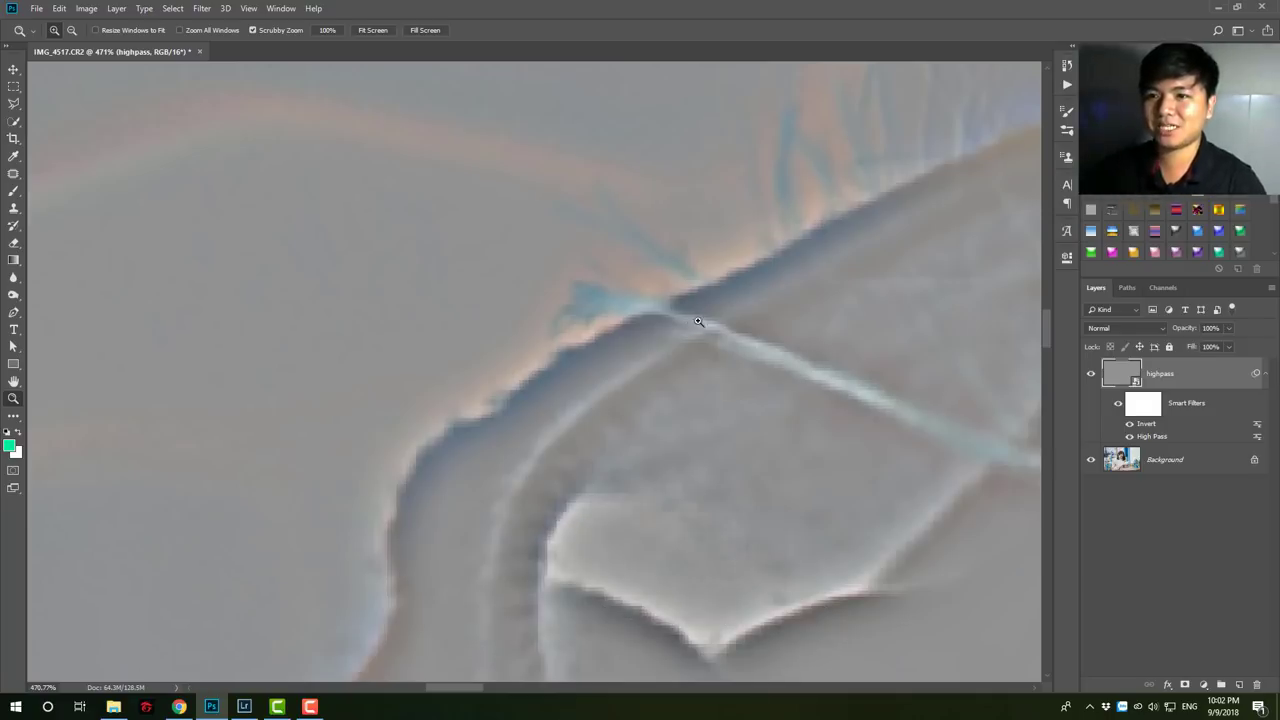
{"action": "mouse_move", "coordinate": [698, 321]}
{"action": "left_mouse_down"}
{"action": "mouse_move", "coordinate": [551, 266]}
{"action": "mouse_move", "coordinate": [491, 263]}
{"action": "mouse_move", "coordinate": [582, 243]}
{"action": "left_mouse_up"}
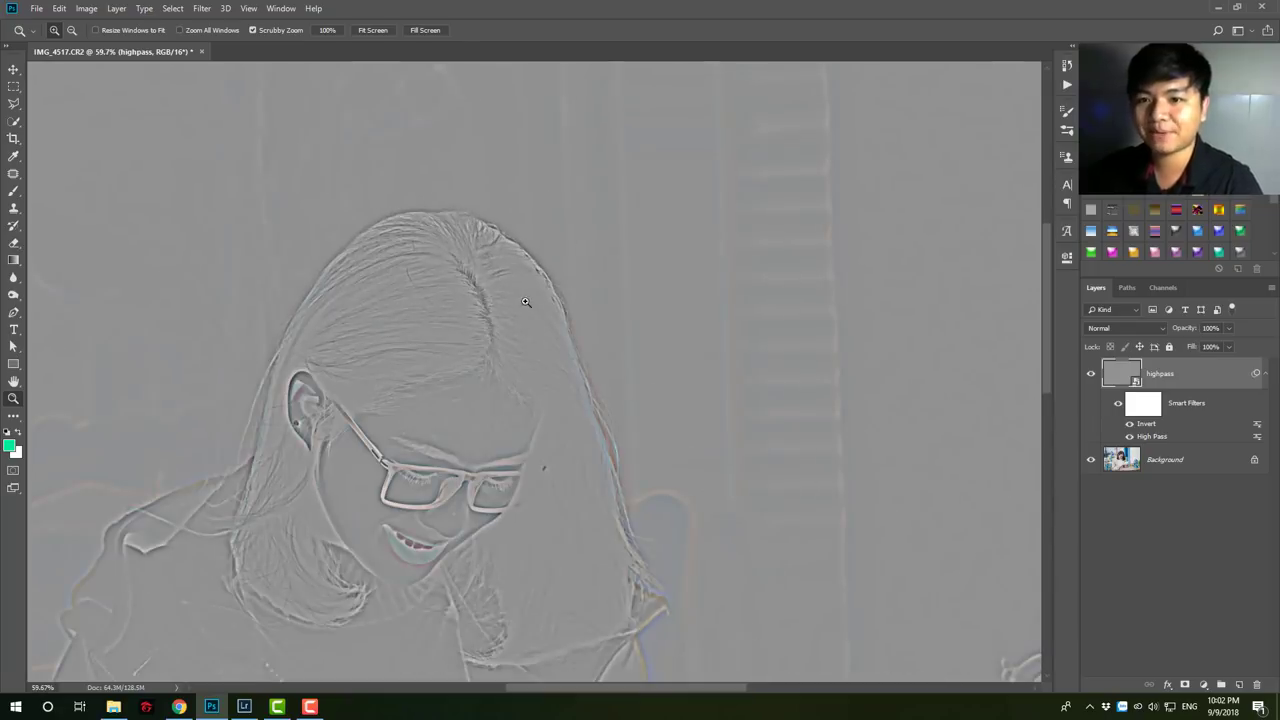
{"action": "left_click_drag", "start_coordinate": [344, 405], "coordinate": [528, 347]}
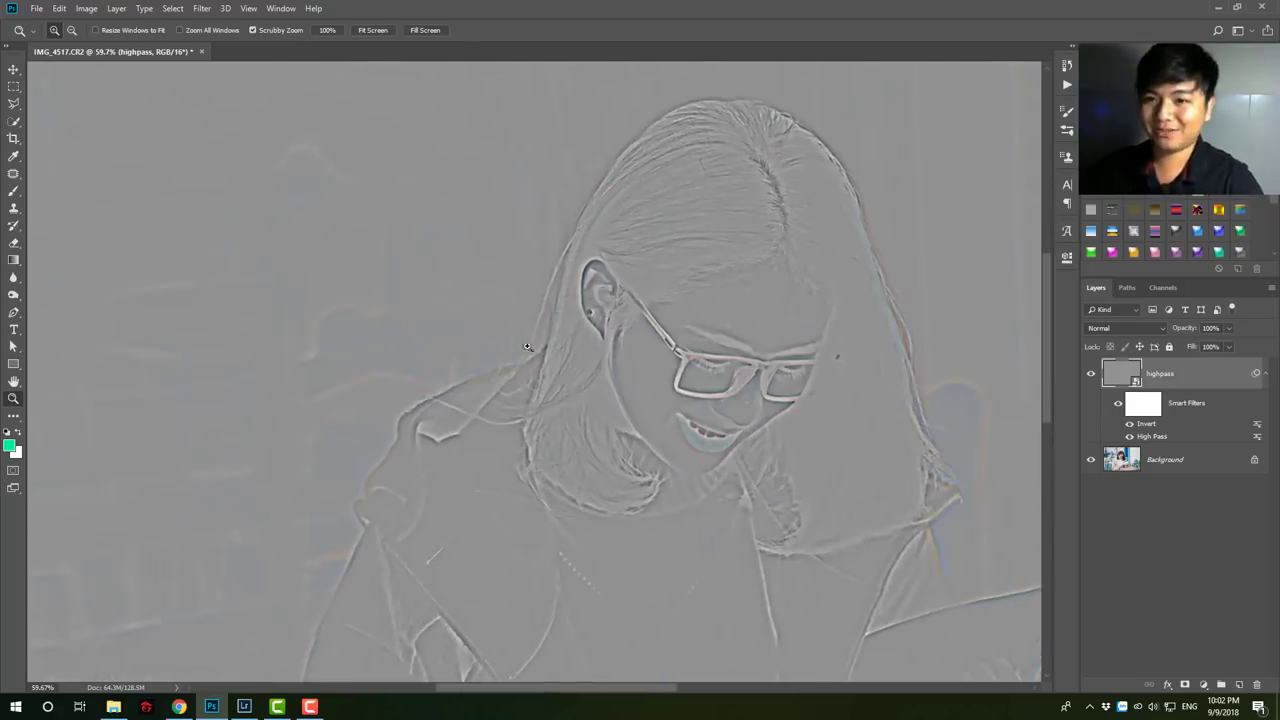
{"action": "left_click_drag", "start_coordinate": [411, 414], "coordinate": [530, 391]}
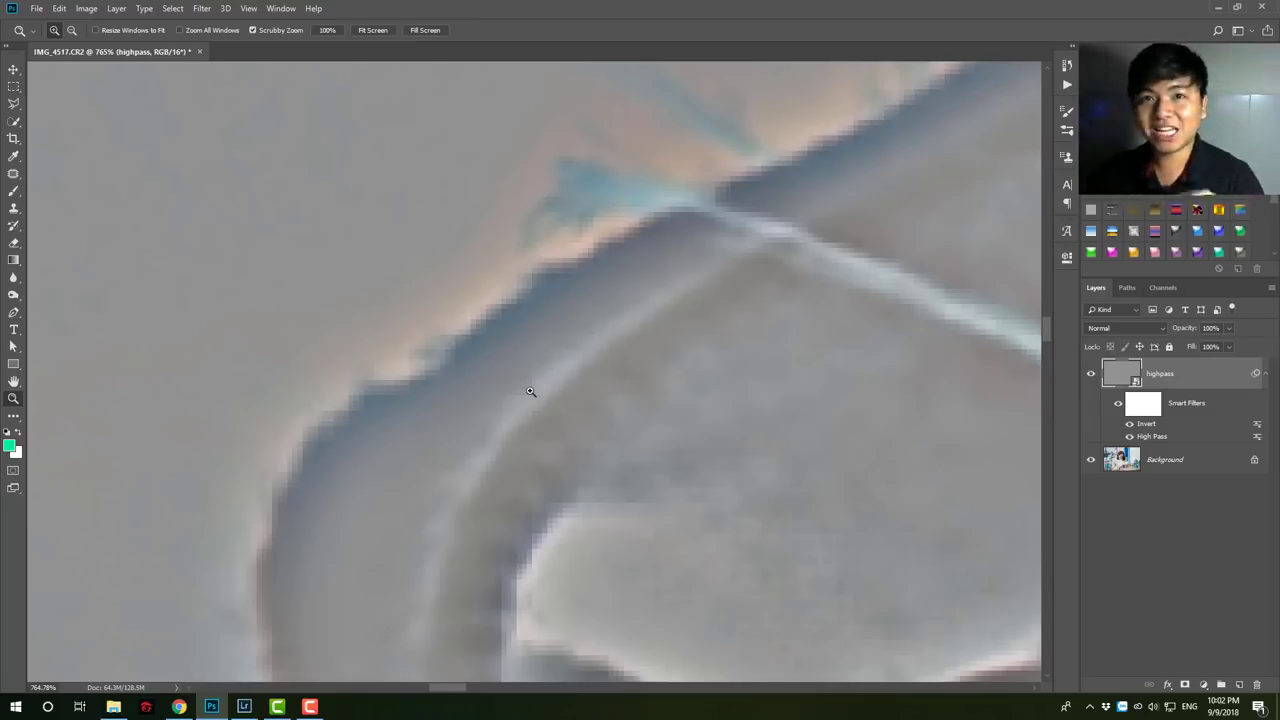
Step: Set the inverted highpass layer to Soft Light and toggle it to compare the whole photo
{"action": "left_click", "coordinate": [1125, 328]}
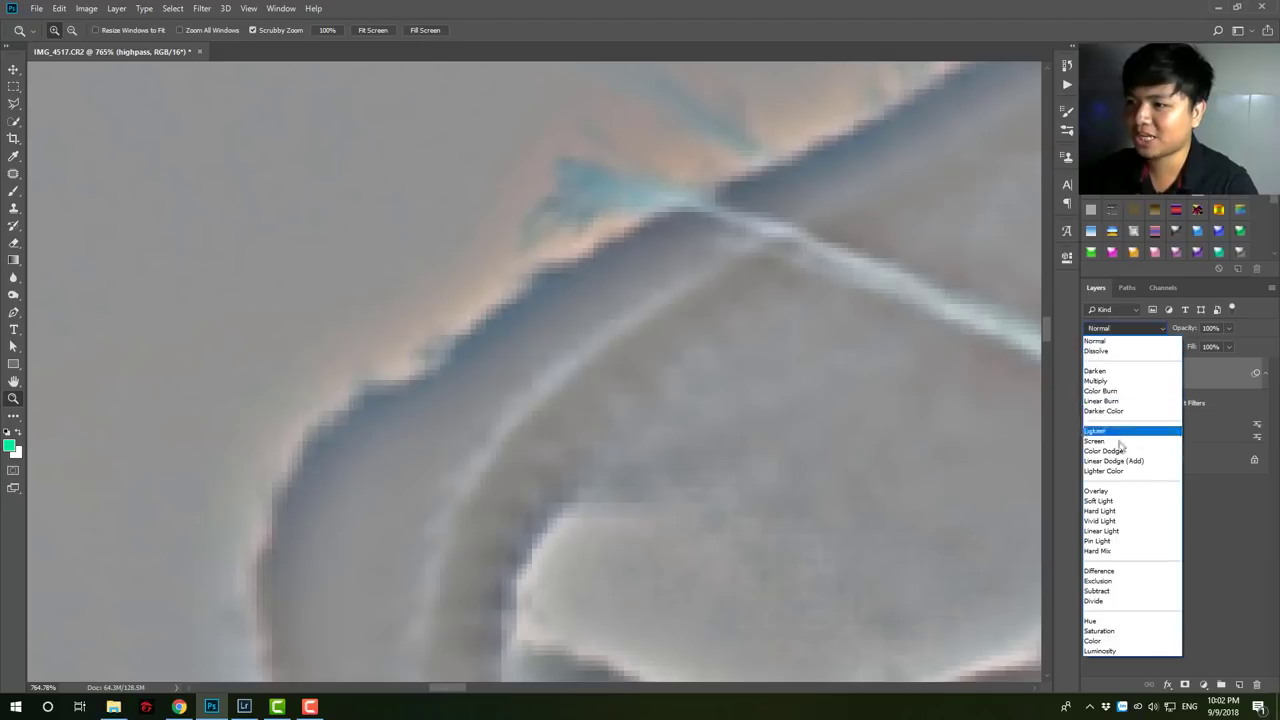
{"action": "left_click", "coordinate": [1120, 506]}
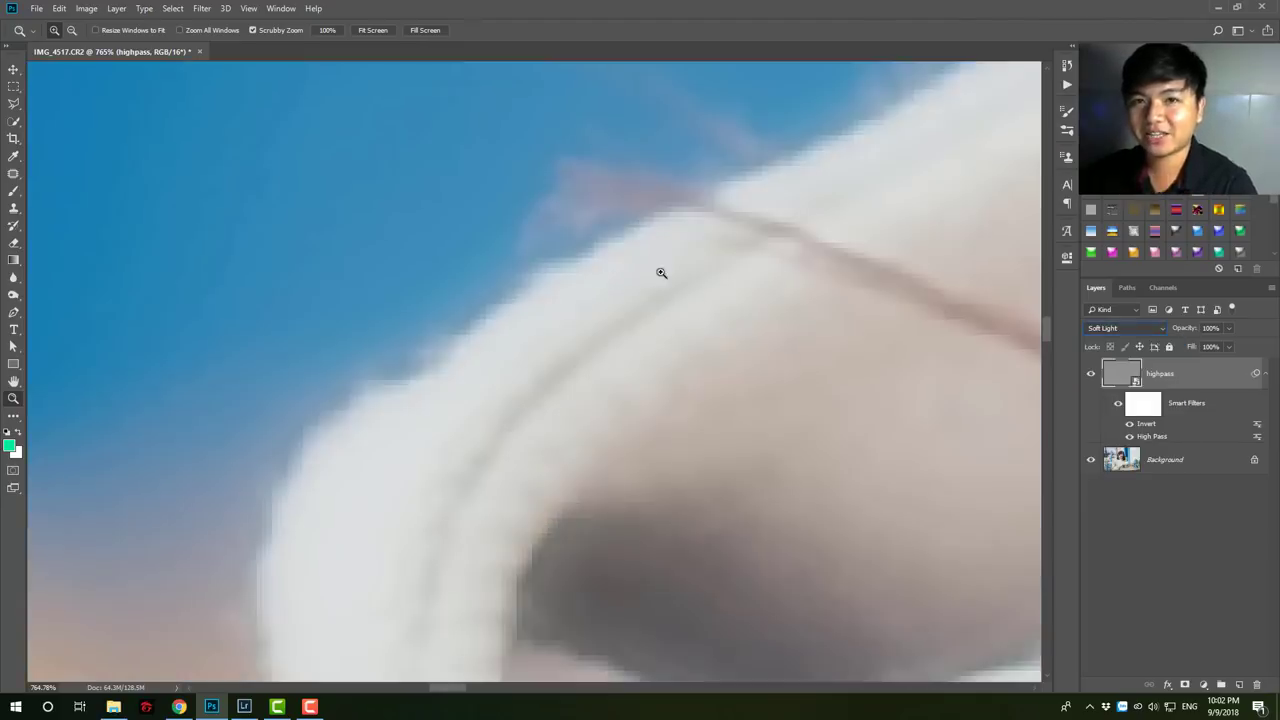
{"action": "left_click_drag", "start_coordinate": [657, 271], "coordinate": [497, 284]}
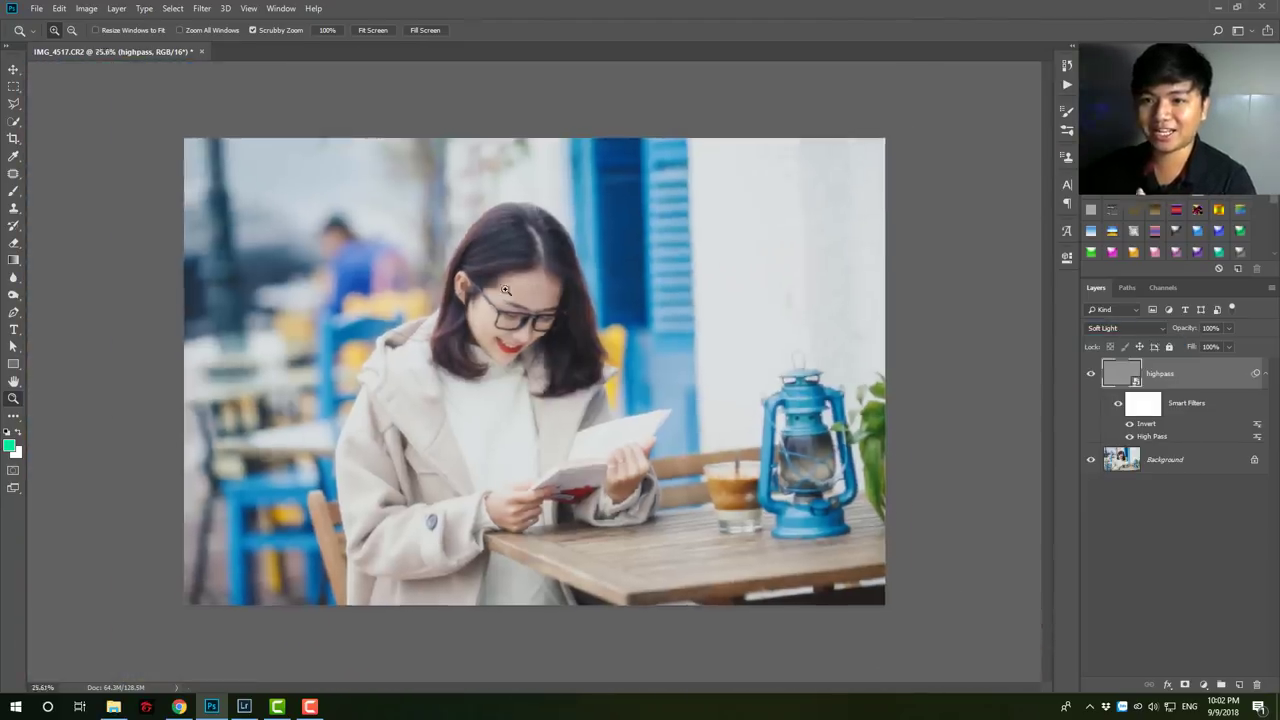
{"action": "left_click", "coordinate": [541, 302]}
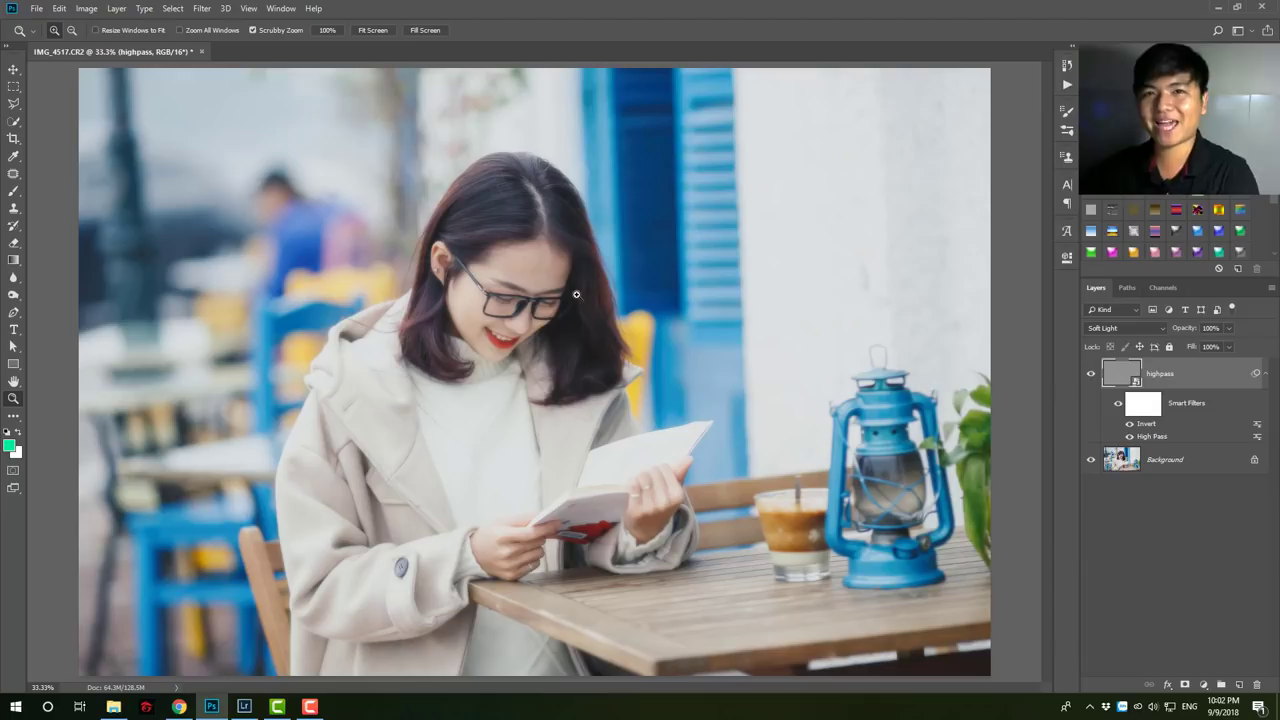
{"action": "left_click", "coordinate": [1092, 375]}
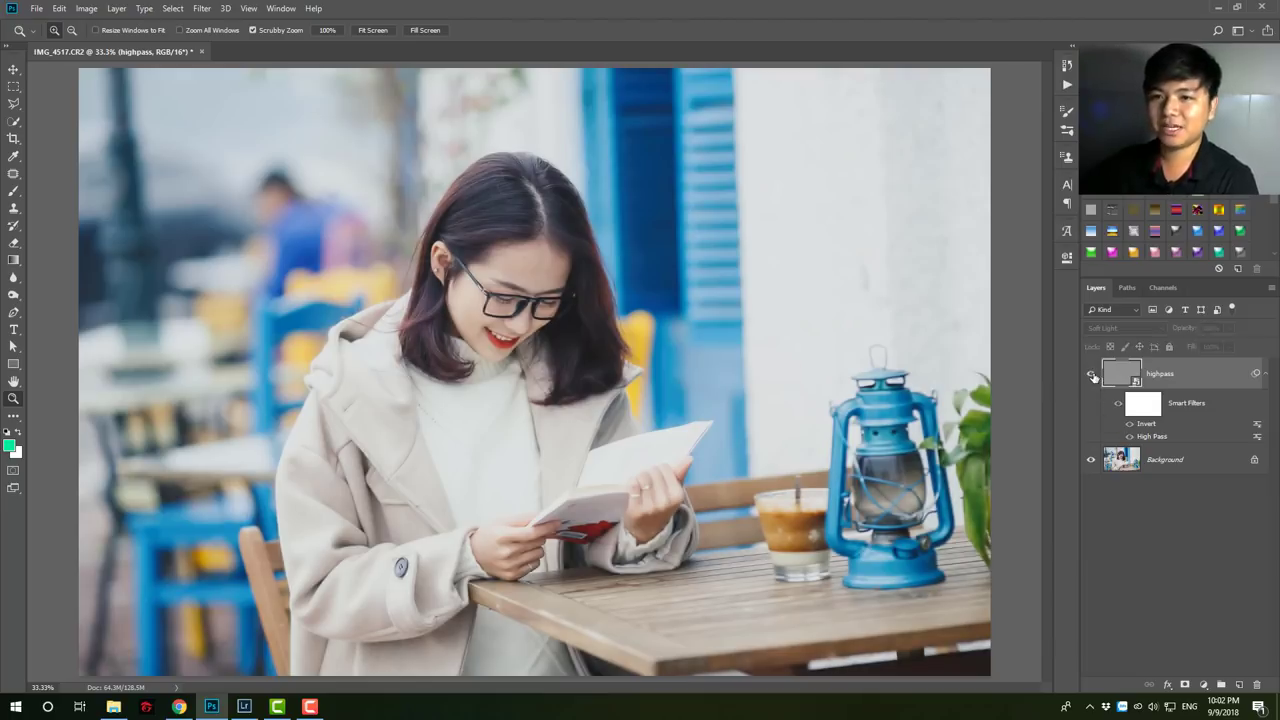
{"action": "left_click", "coordinate": [1092, 375]}
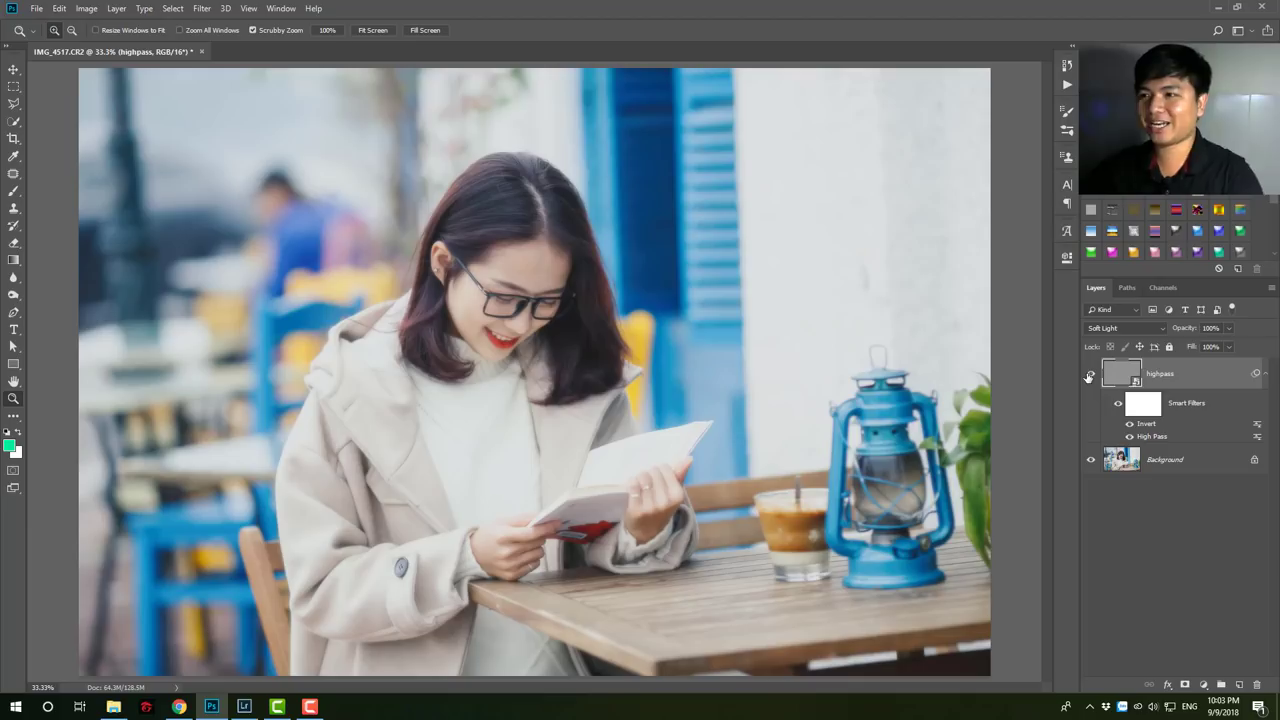
Step: Zoom in on the woman's face and glasses, comparing with the highpass layer on and off
{"action": "left_click", "coordinate": [565, 320], "text": "alt"}
{"action": "left_click", "coordinate": [410, 245]}
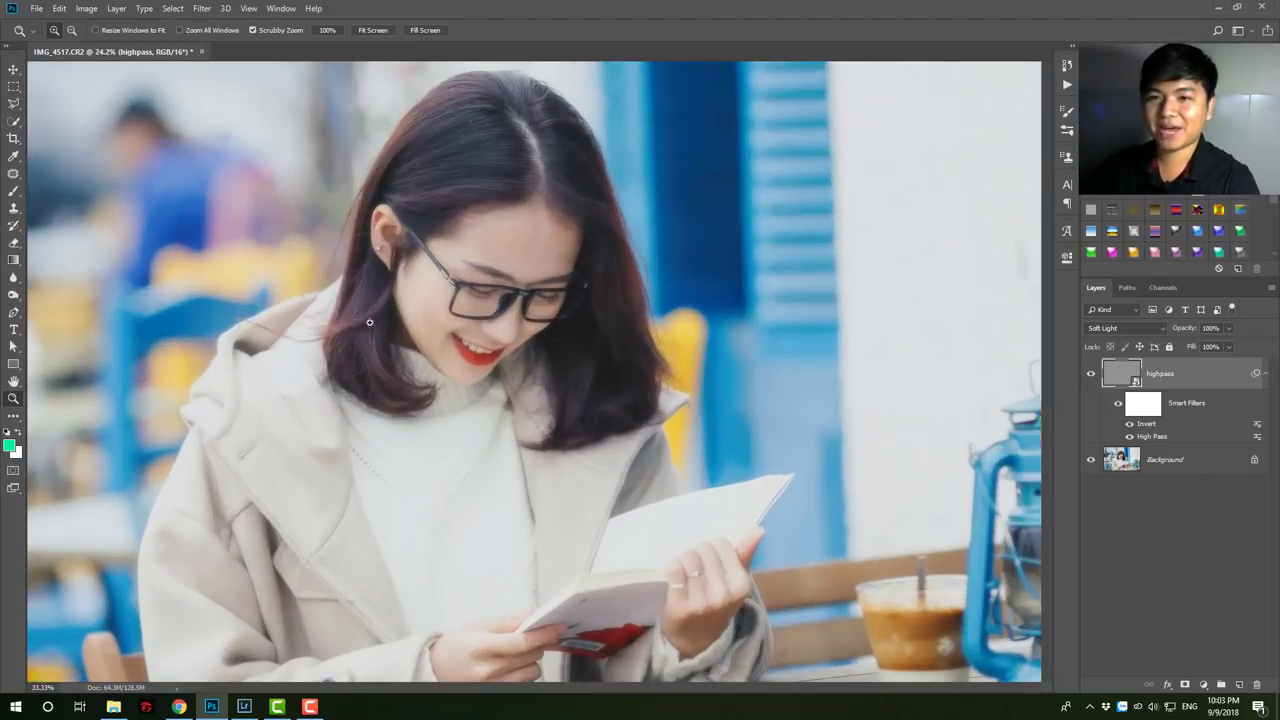
{"action": "left_click", "coordinate": [1090, 373]}
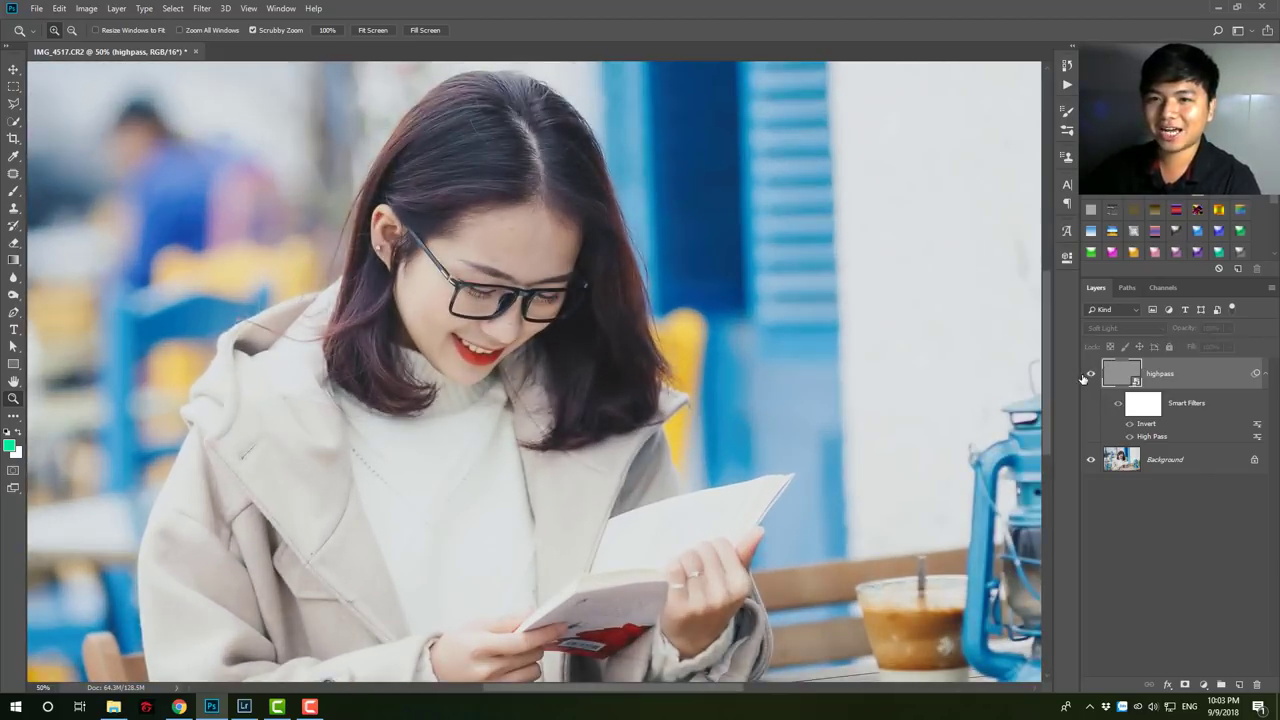
{"action": "left_click", "coordinate": [1090, 373]}
{"action": "left_click_drag", "start_coordinate": [785, 360], "coordinate": [770, 360]}
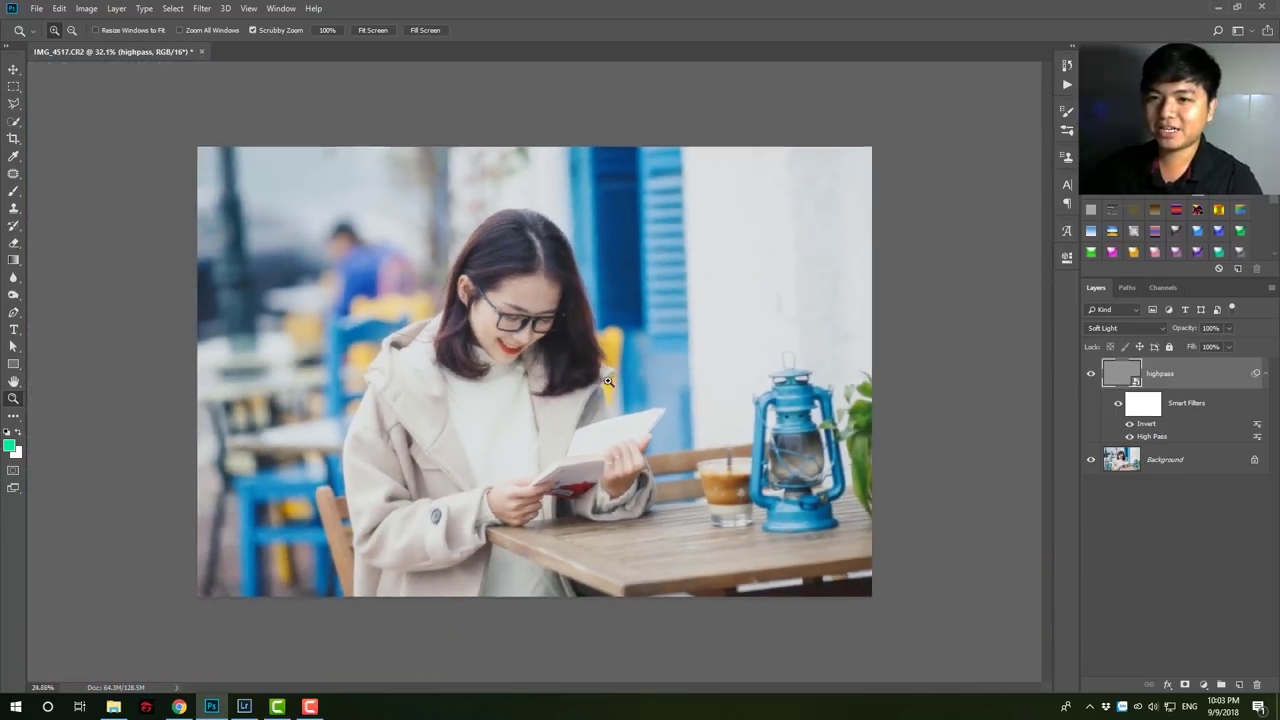
{"action": "left_click_drag", "start_coordinate": [674, 430], "coordinate": [619, 378]}
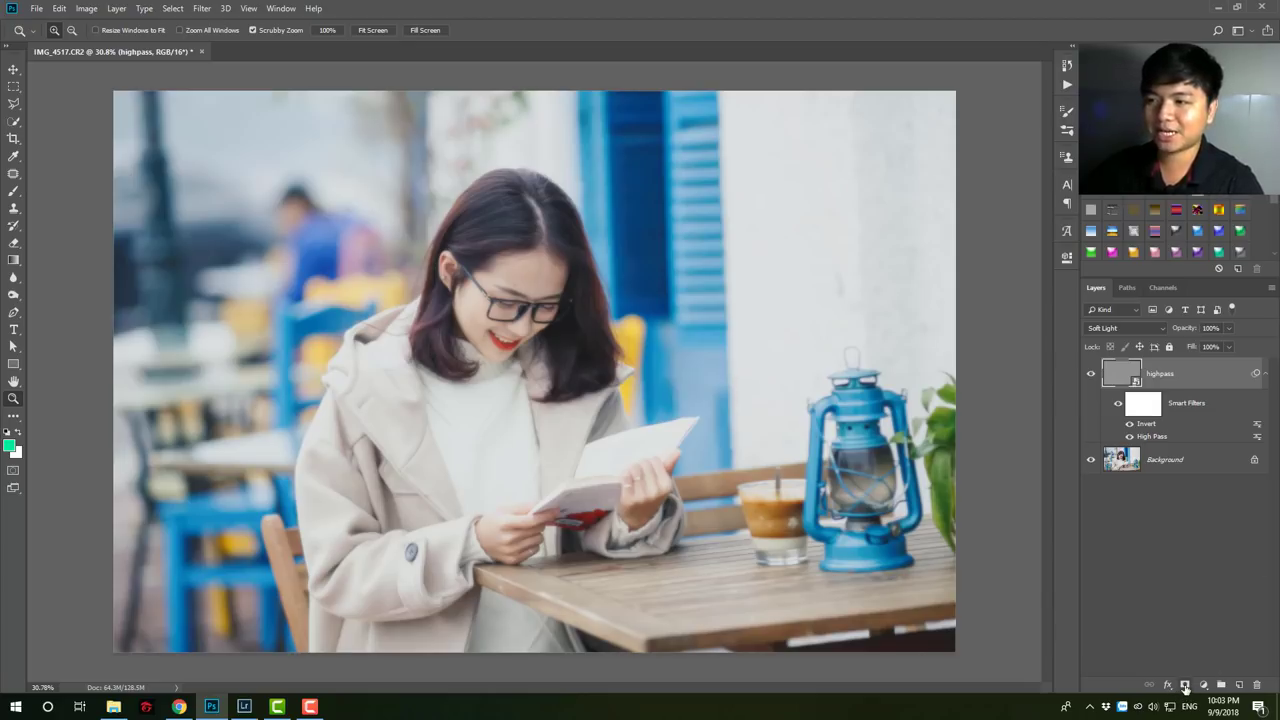
Step: Add a layer mask to the highpass layer and set up a large soft black brush
{"action": "left_click", "coordinate": [1185, 686]}
{"action": "left_click", "coordinate": [13, 190]}
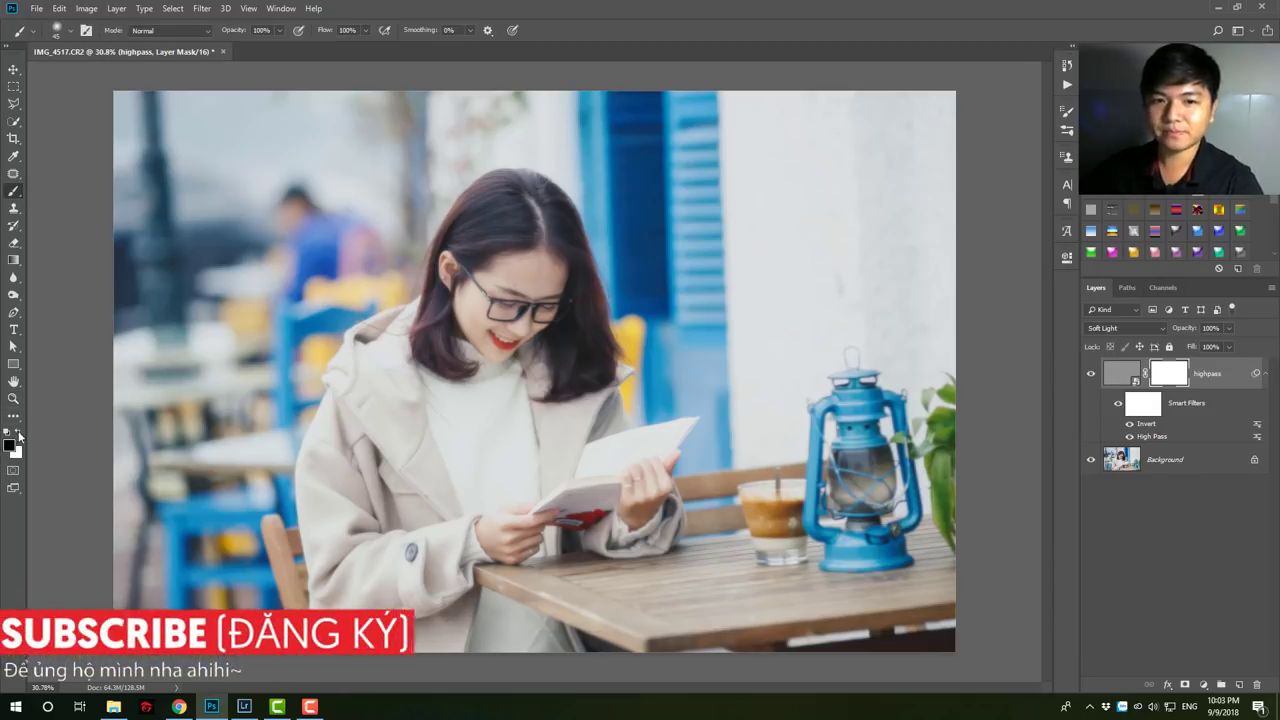
{"action": "key", "text": "x"}
{"action": "key", "text": "bracketright"}
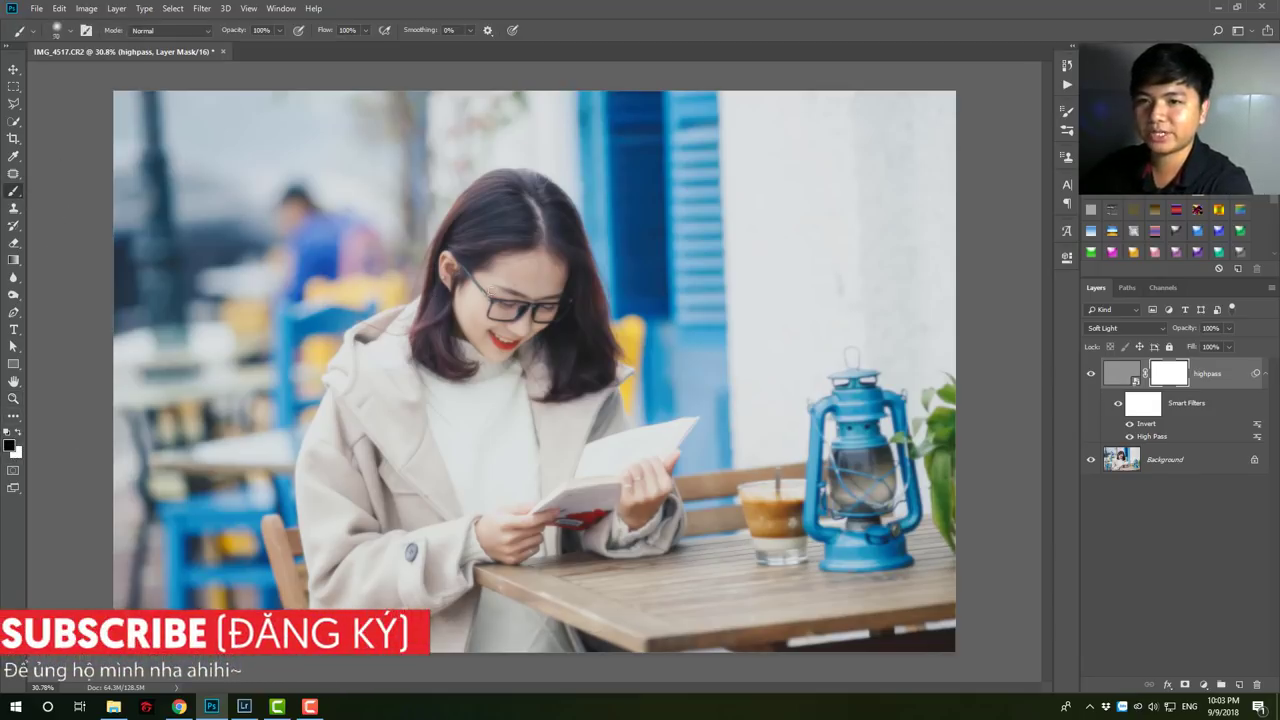
{"action": "right_click", "coordinate": [492, 295]}
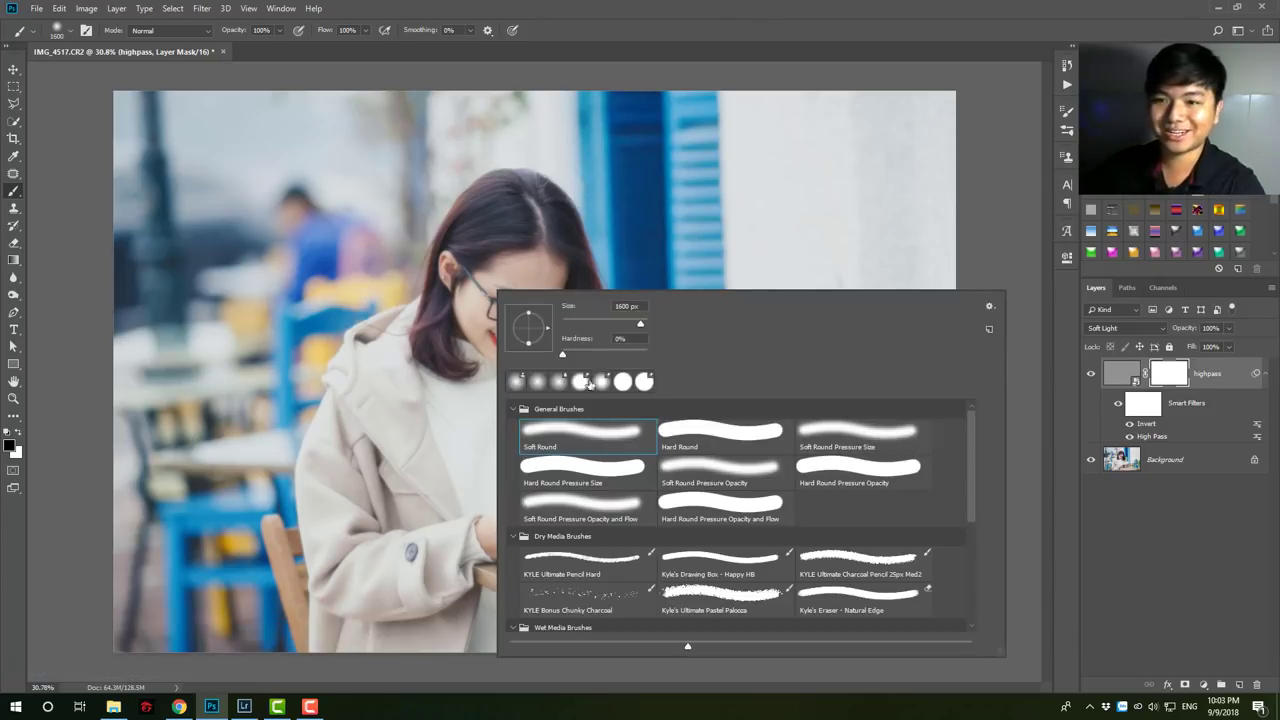
Step: Paint the mask black over the girl's face and coat, then zoom out
{"action": "left_click", "coordinate": [457, 271]}
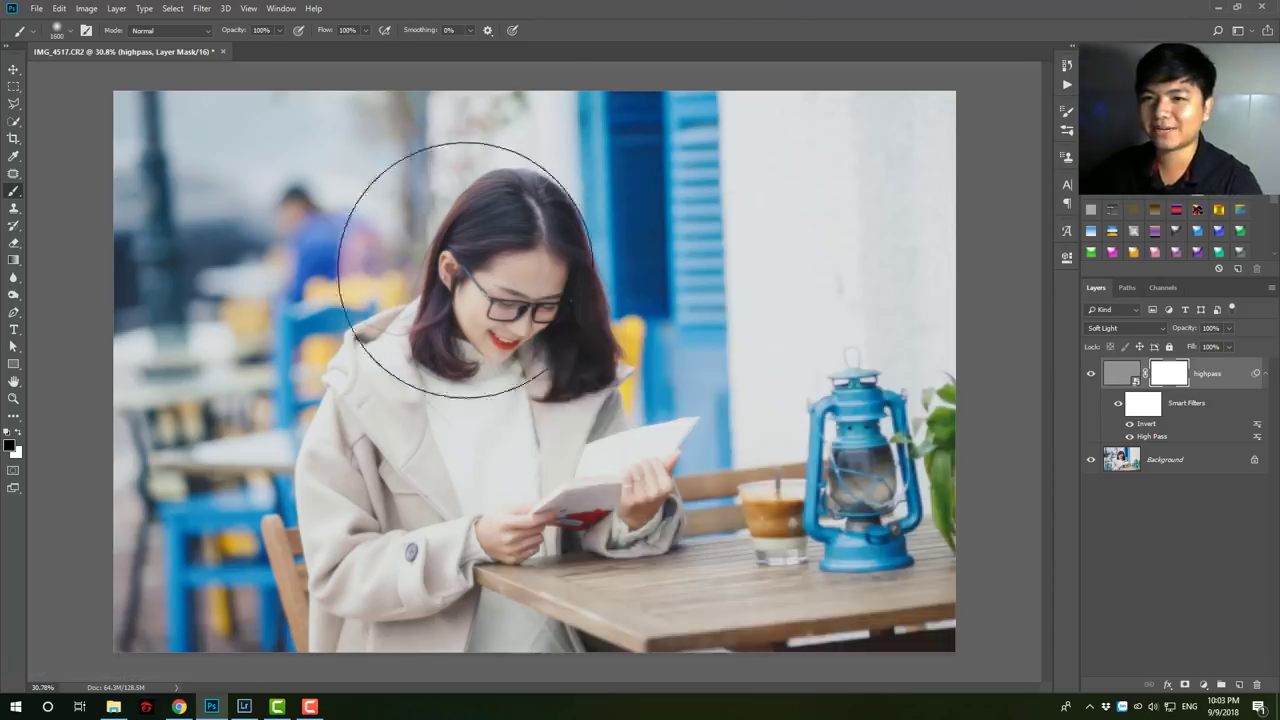
{"action": "left_click_drag", "start_coordinate": [457, 271], "coordinate": [465, 294]}
{"action": "mouse_move", "coordinate": [478, 381]}
{"action": "left_mouse_down"}
{"action": "mouse_move", "coordinate": [519, 457]}
{"action": "mouse_move", "coordinate": [612, 479]}
{"action": "mouse_move", "coordinate": [414, 471]}
{"action": "mouse_move", "coordinate": [457, 428]}
{"action": "left_mouse_up"}
{"action": "key", "text": "z"}
{"action": "left_click", "coordinate": [543, 379], "text": "alt"}
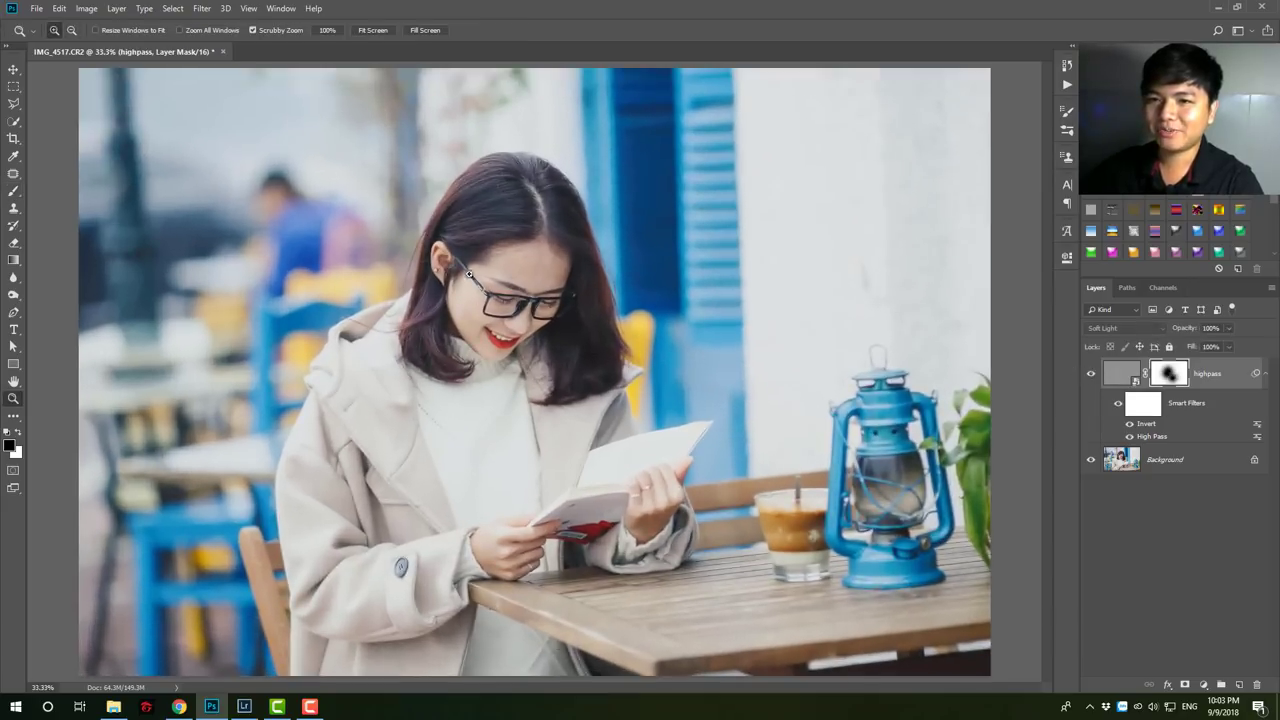
Step: Zoom in on the face and toggle the highpass layer to compare sharpening
{"action": "left_click_drag", "start_coordinate": [456, 284], "coordinate": [540, 284]}
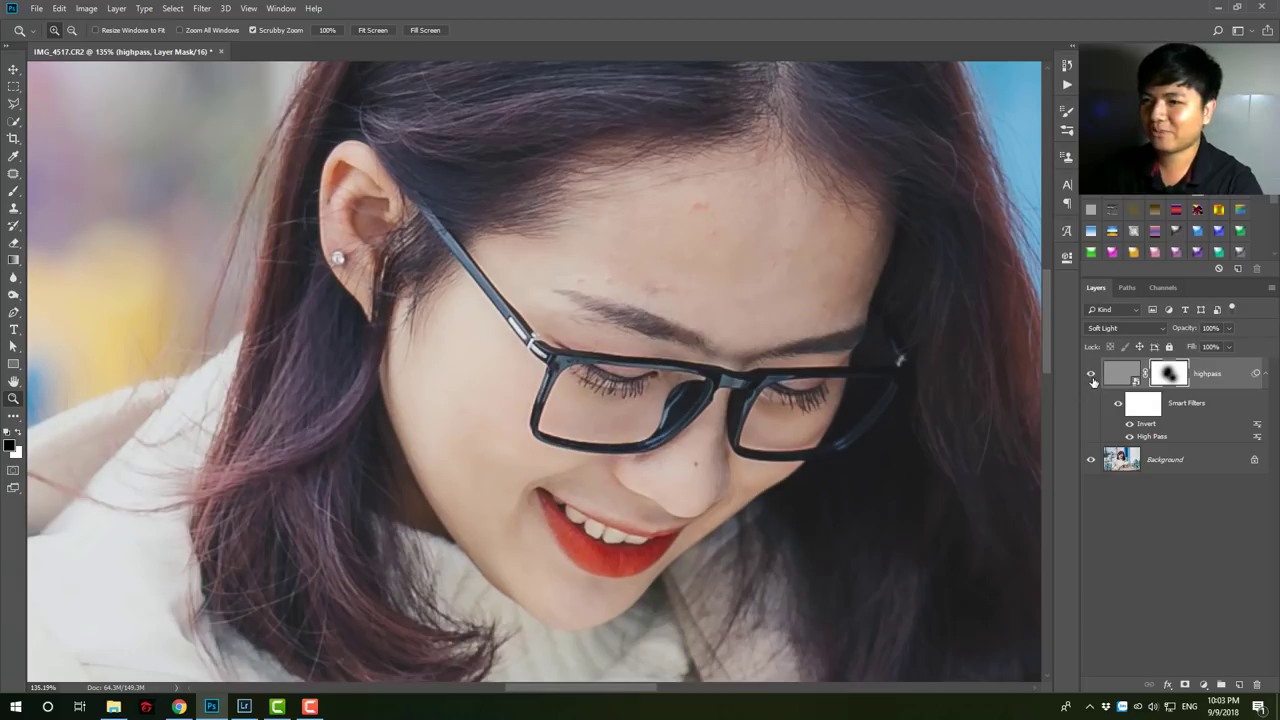
{"action": "left_click", "coordinate": [1093, 379]}
{"action": "left_click", "coordinate": [1093, 379]}
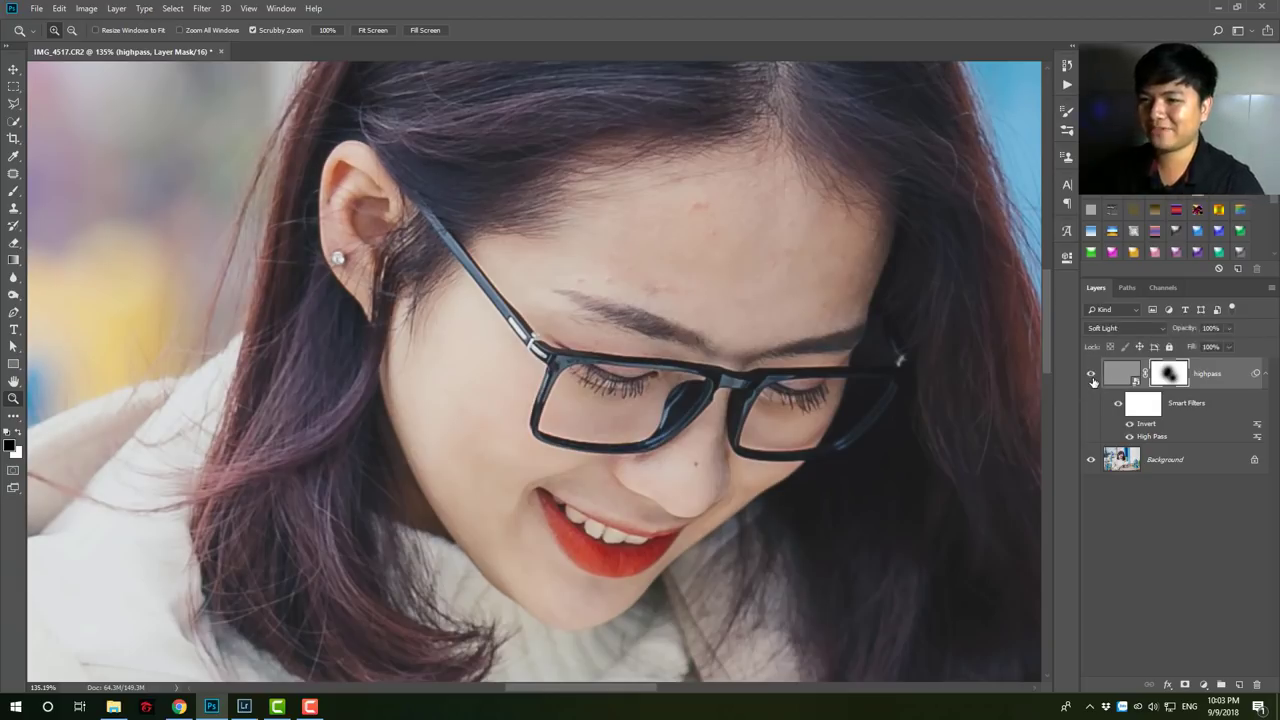
{"action": "left_click", "coordinate": [1093, 379]}
{"action": "left_click", "coordinate": [1093, 379]}
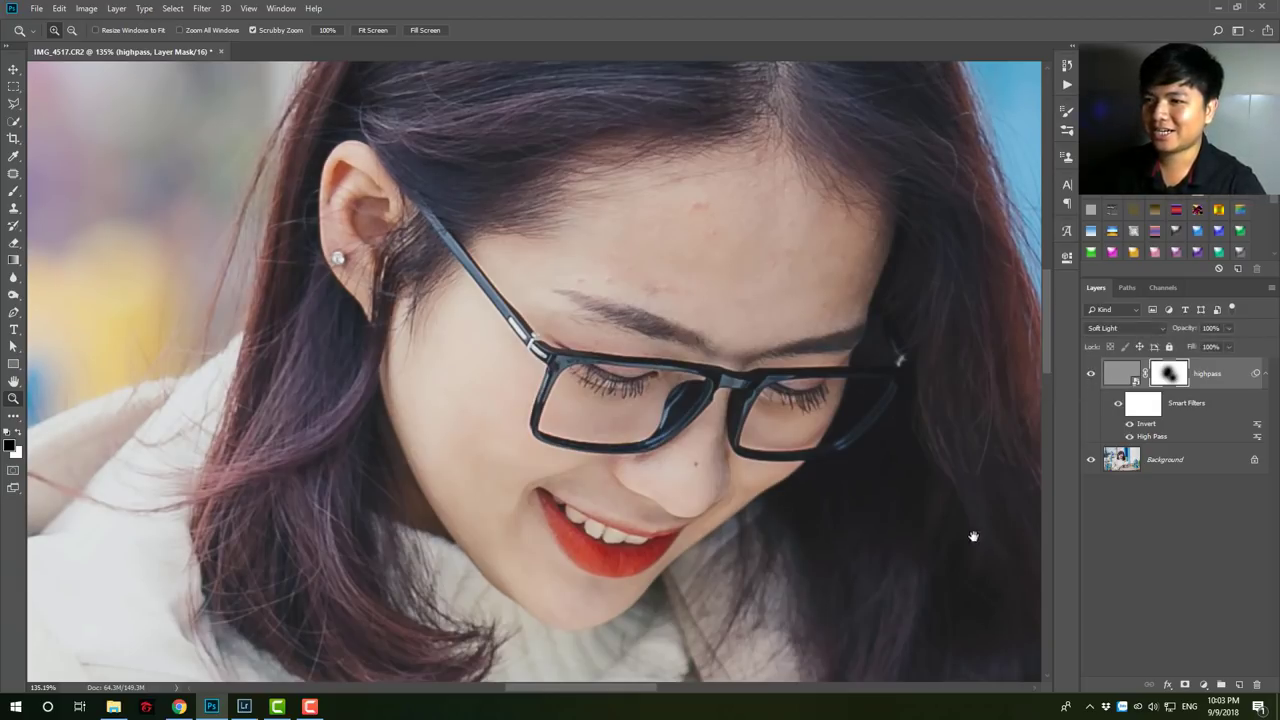
Step: Compare the book, cup and lantern area with and without sharpening, then view the whole photo
{"action": "left_click_drag", "start_coordinate": [973, 536], "coordinate": [543, 363]}
{"action": "key", "text": "b"}
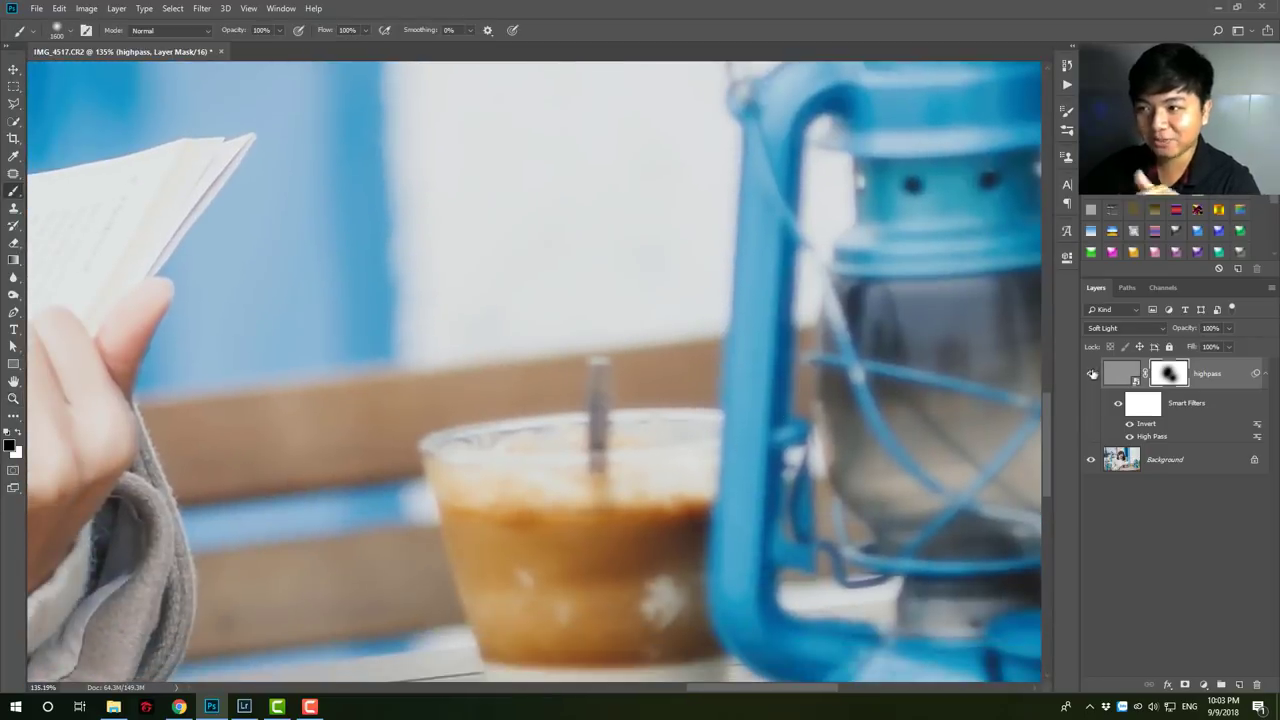
{"action": "left_click", "coordinate": [1093, 374]}
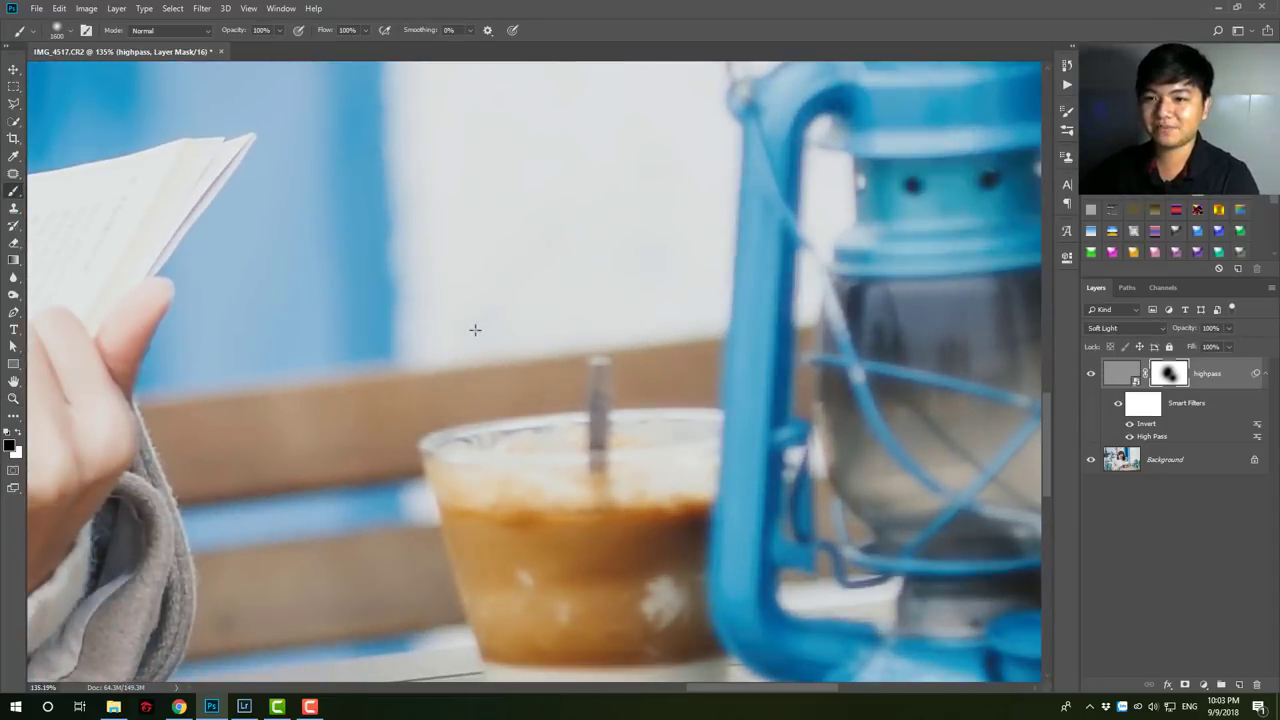
{"action": "key", "text": "z"}
{"action": "left_click_drag", "start_coordinate": [580, 340], "coordinate": [476, 358]}
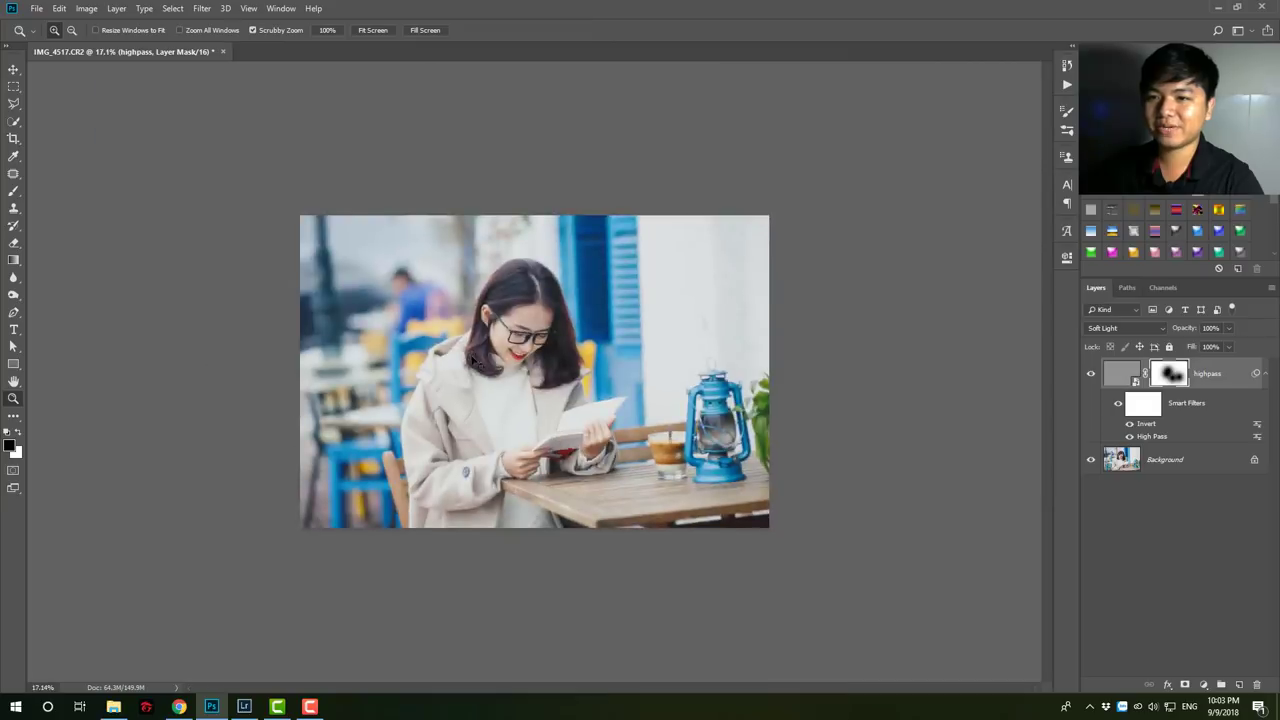
{"action": "left_click", "coordinate": [552, 363]}
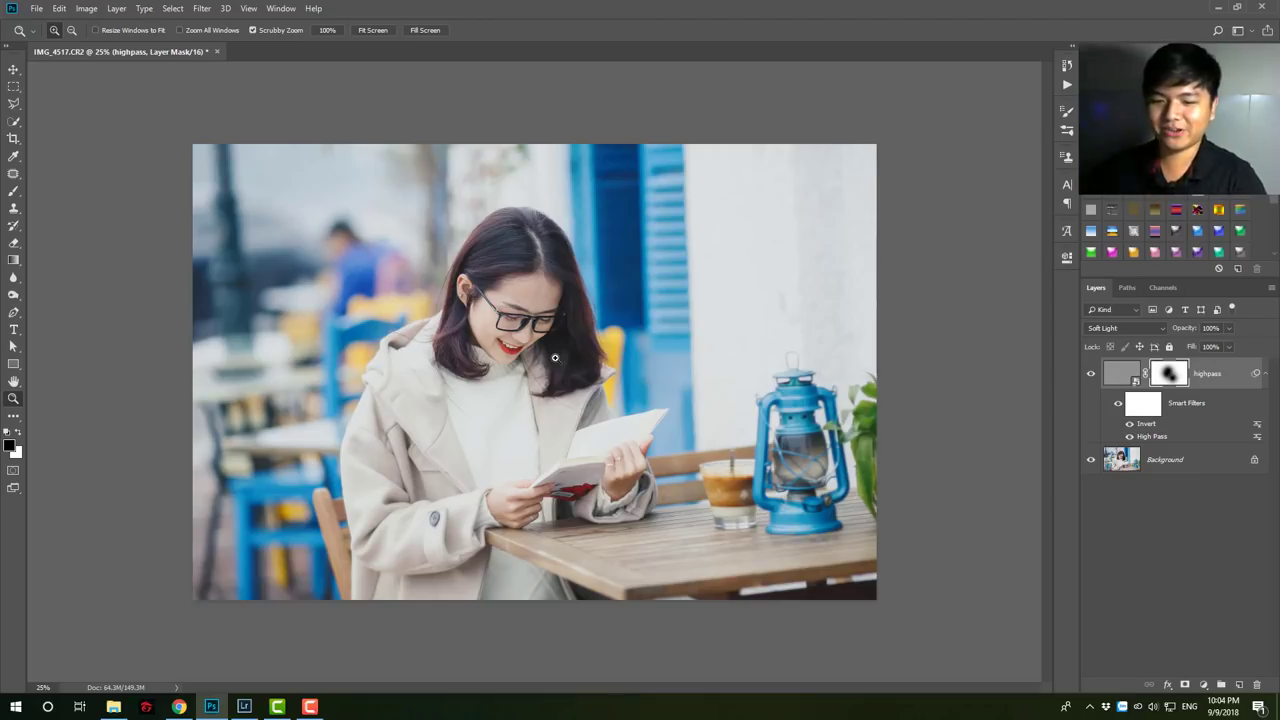
Step: Save the sharpened portrait as IMG_4517-Edit.tif and switch back to Lightroom
{"action": "key", "text": "ctrl+s"}
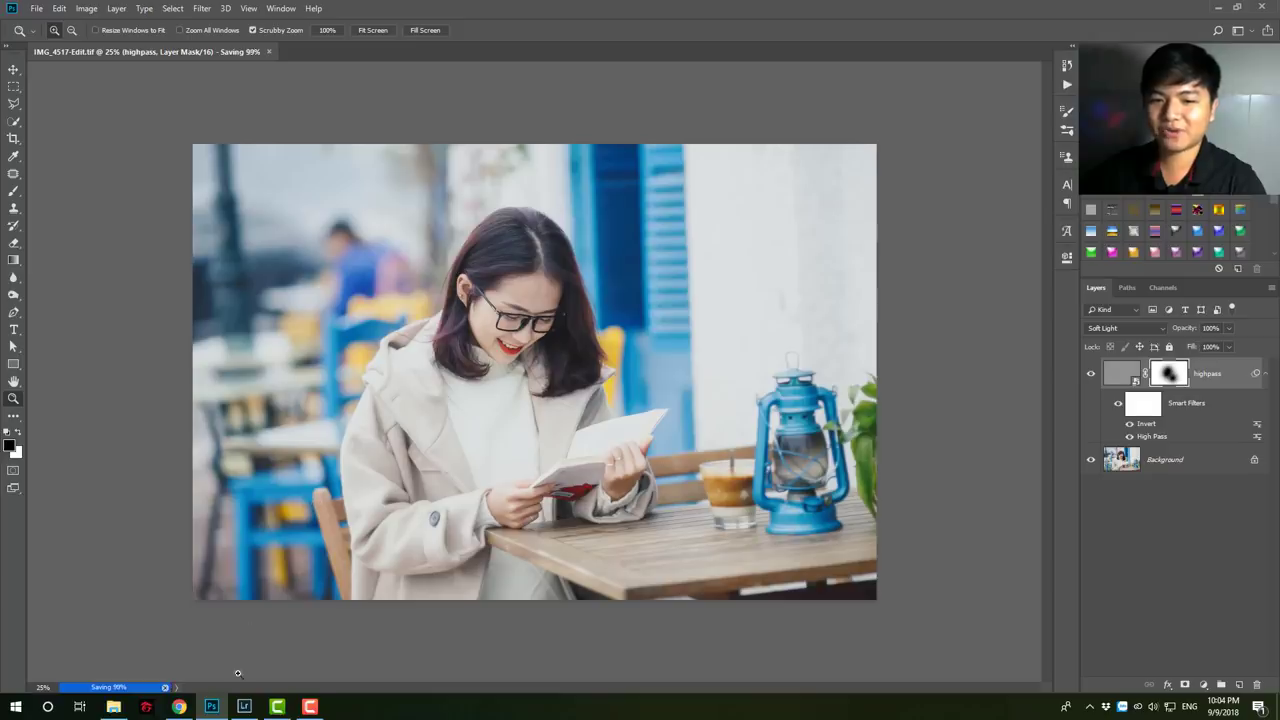
{"action": "mouse_move", "coordinate": [244, 707]}
{"action": "left_click", "coordinate": [282, 668]}
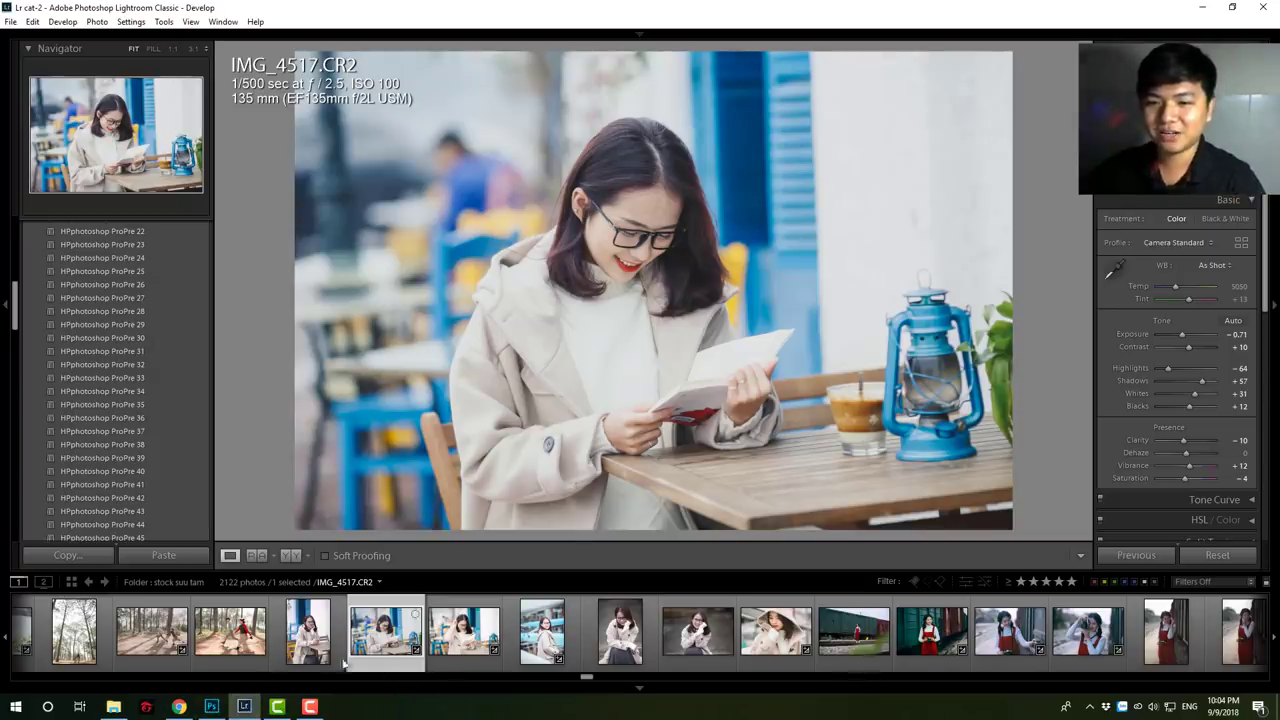
{"action": "left_click", "coordinate": [211, 706]}
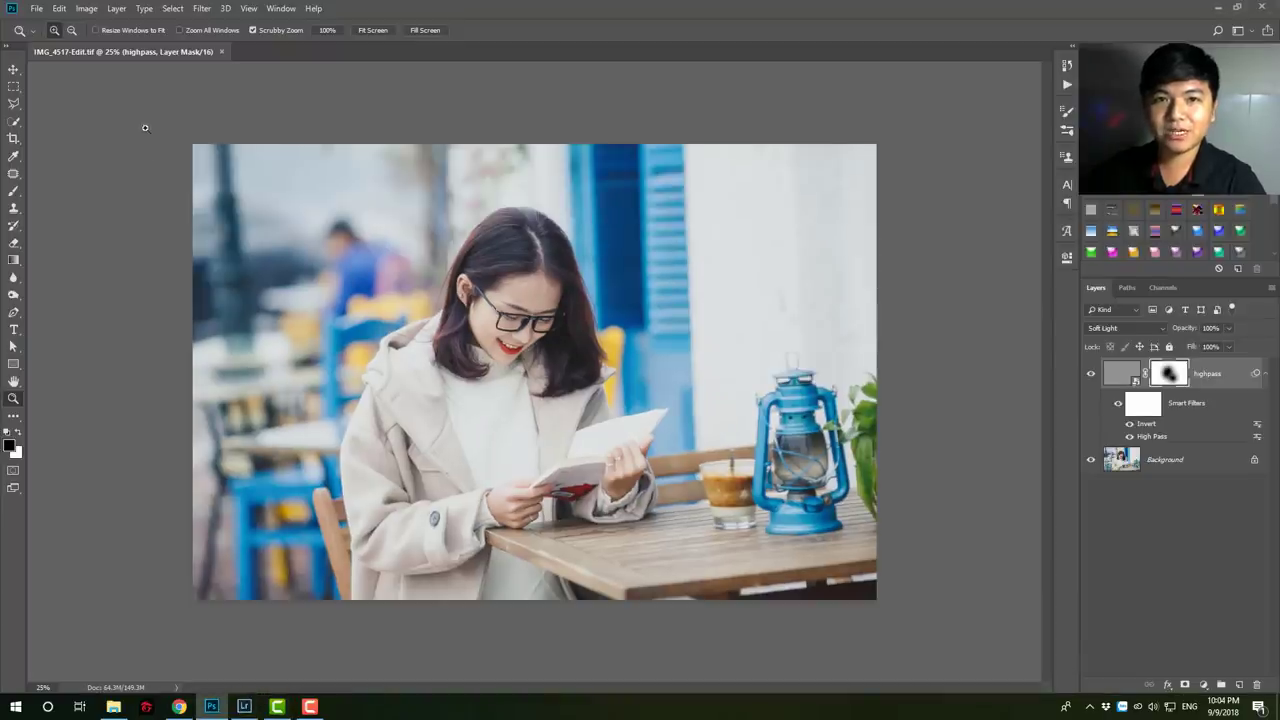
{"action": "key", "text": "alt+Tab"}
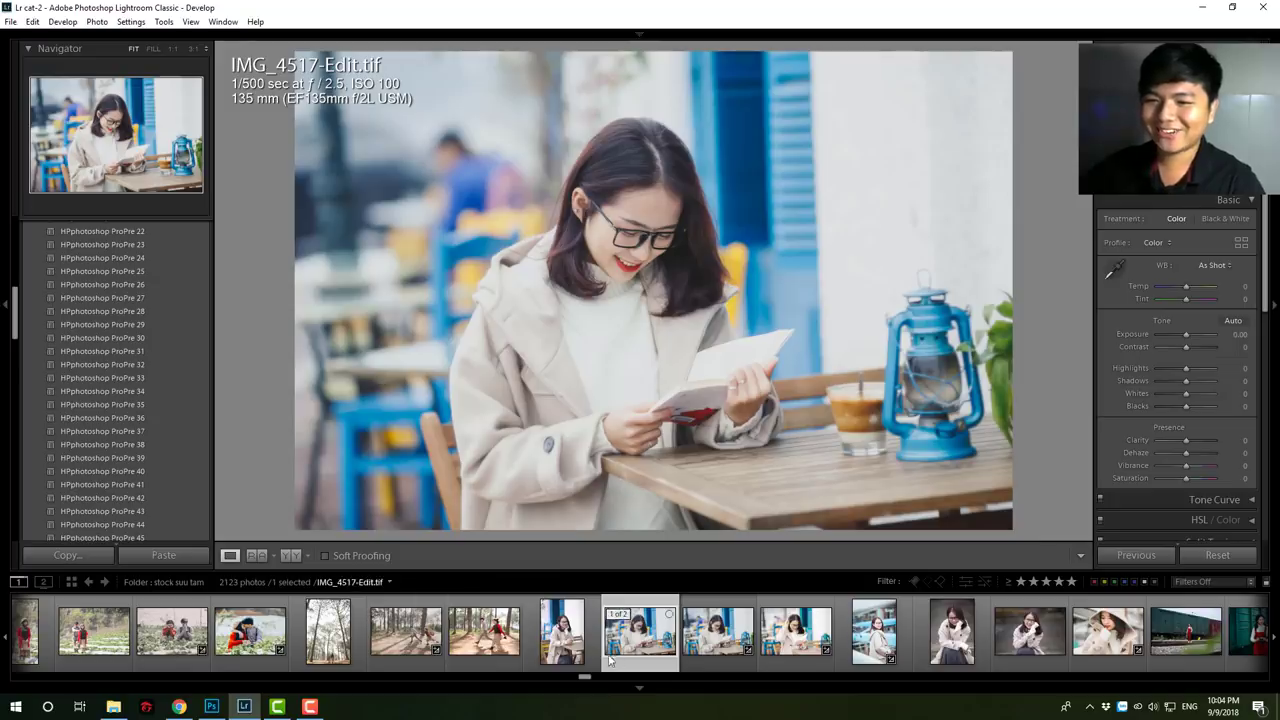
Step: Flip between IMG_4517.CR2 and IMG_4517-Edit.tif in the filmstrip, then return to Photoshop
{"action": "left_click", "coordinate": [720, 650]}
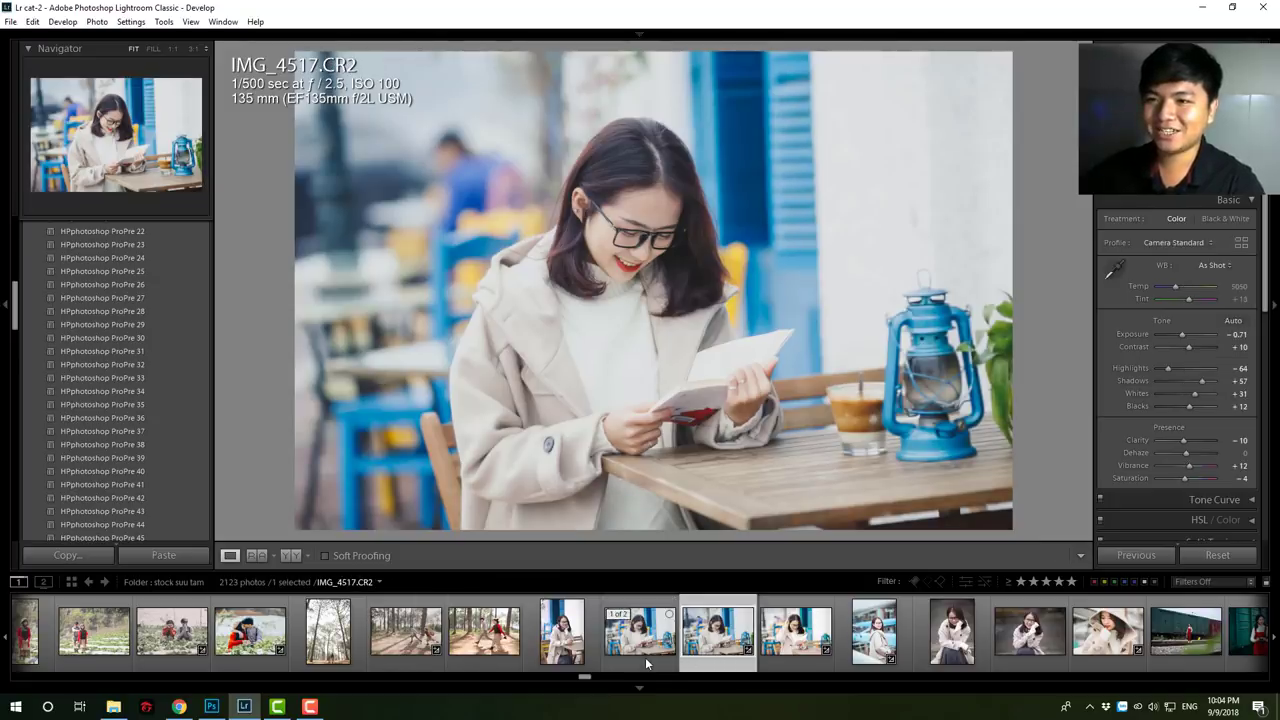
{"action": "left_click", "coordinate": [645, 660]}
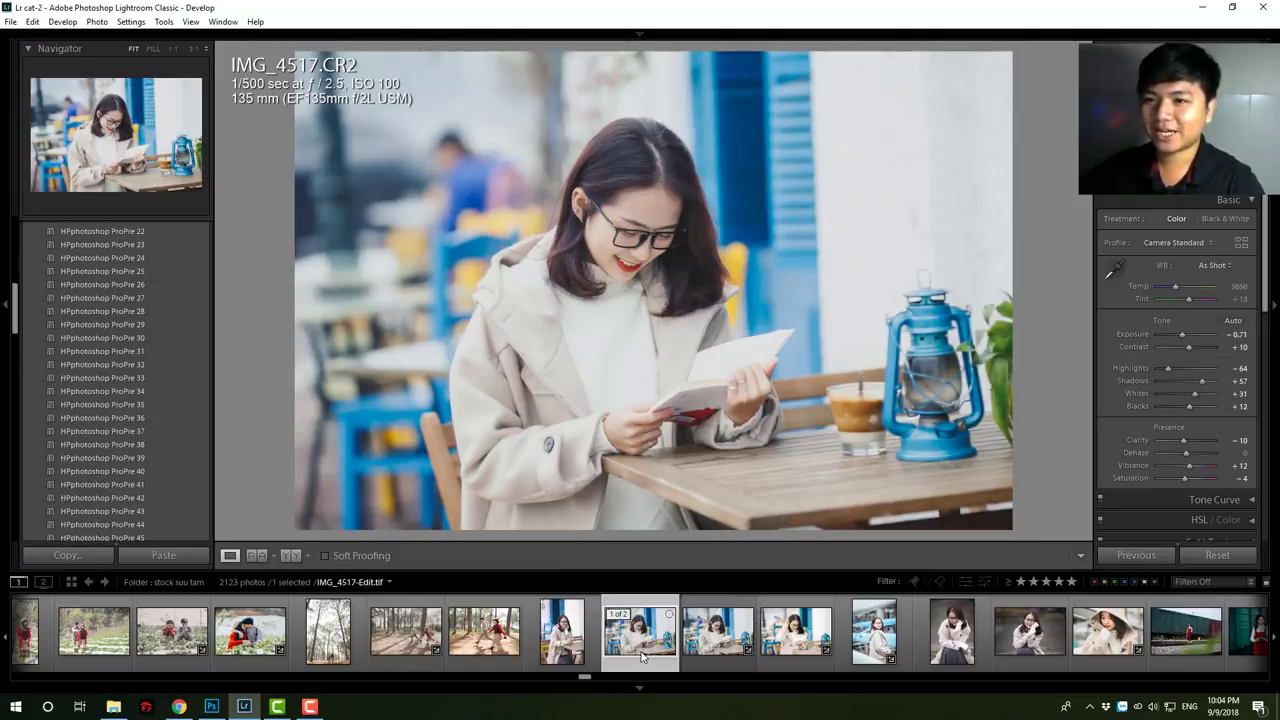
{"action": "left_click", "coordinate": [733, 641]}
{"action": "key", "text": "shift+s"}
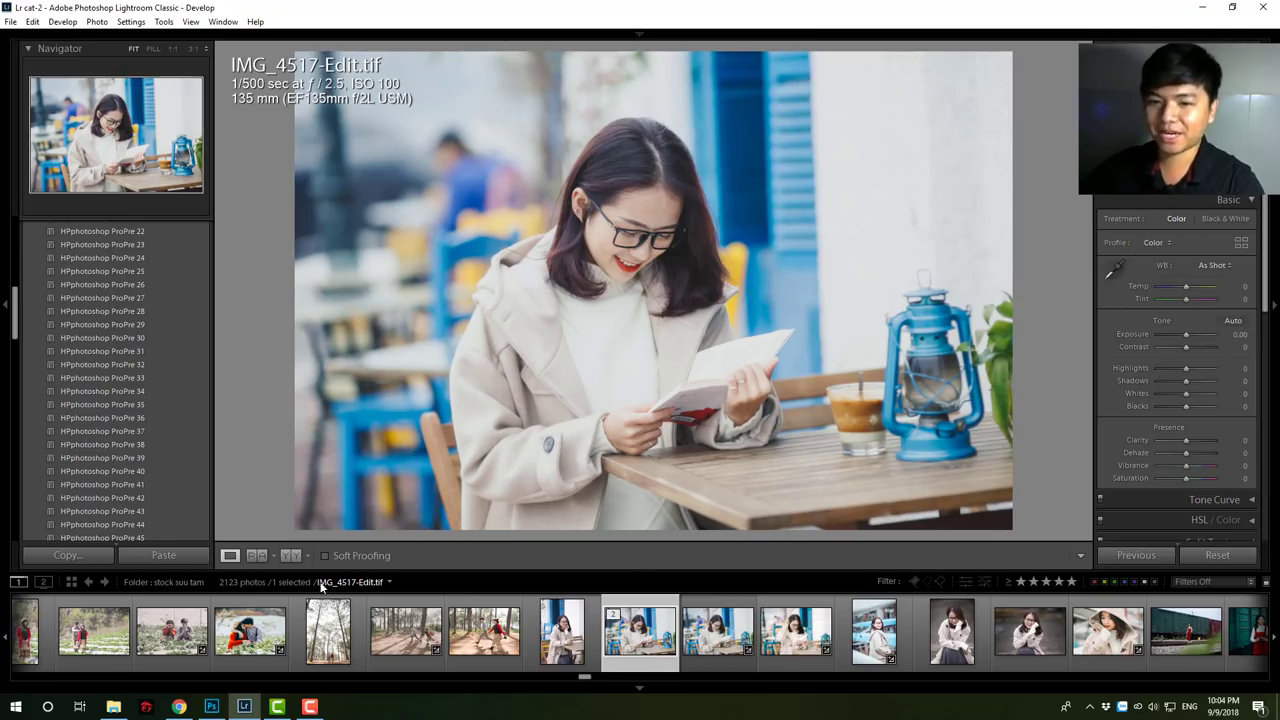
{"action": "left_click", "coordinate": [214, 707]}
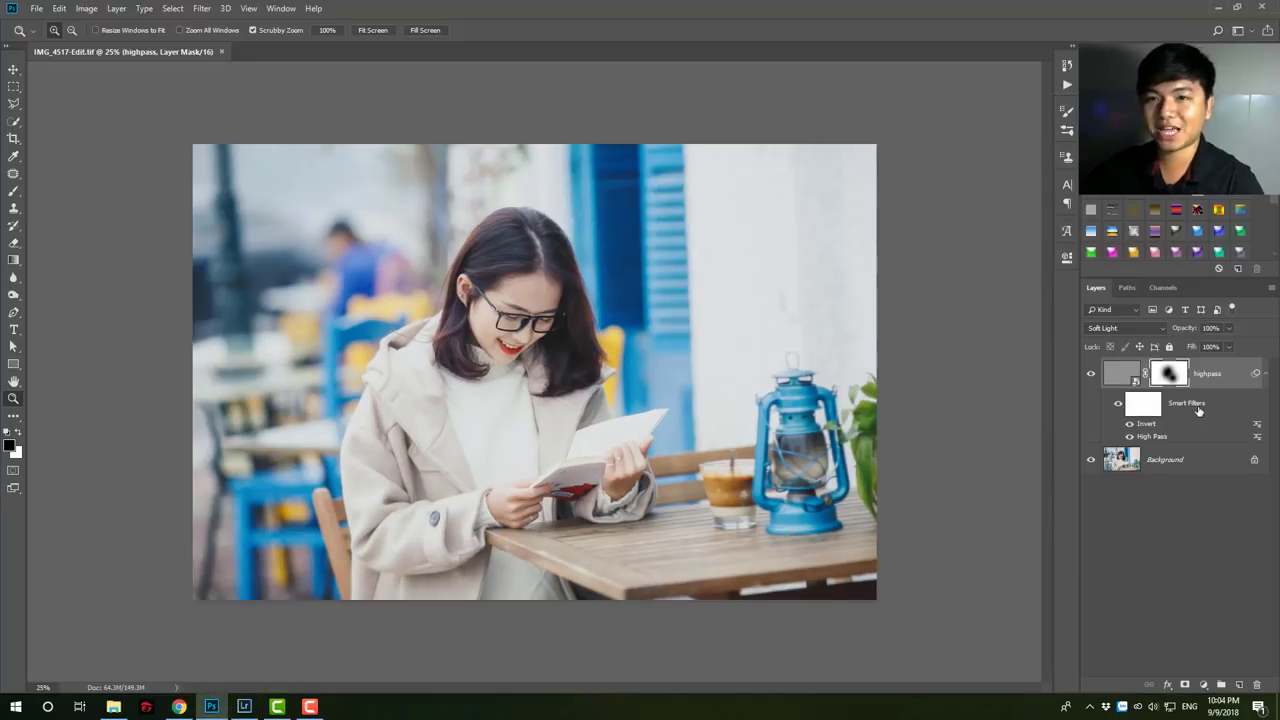
Step: Reopen the highpass layer's High Pass smart filter, silence its warning, and cancel the radius change
{"action": "key", "text": "ctrl+2"}
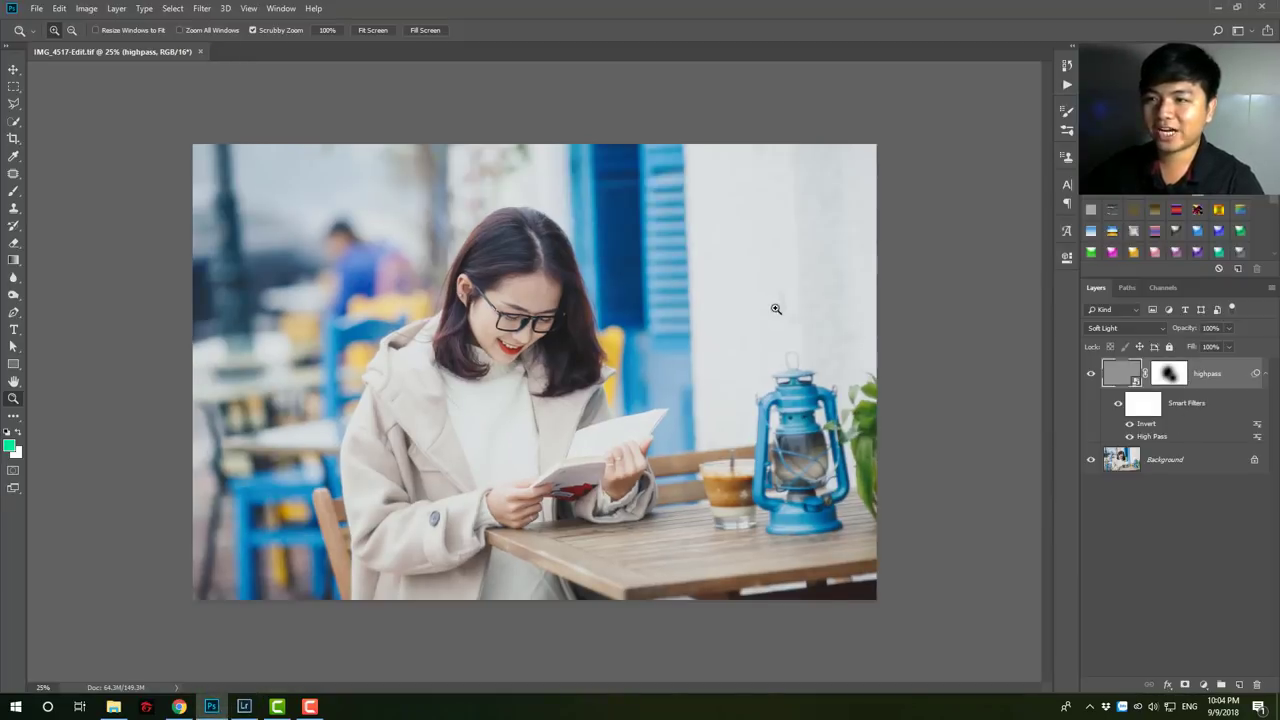
{"action": "left_click_drag", "start_coordinate": [1152, 431], "coordinate": [1167, 440]}
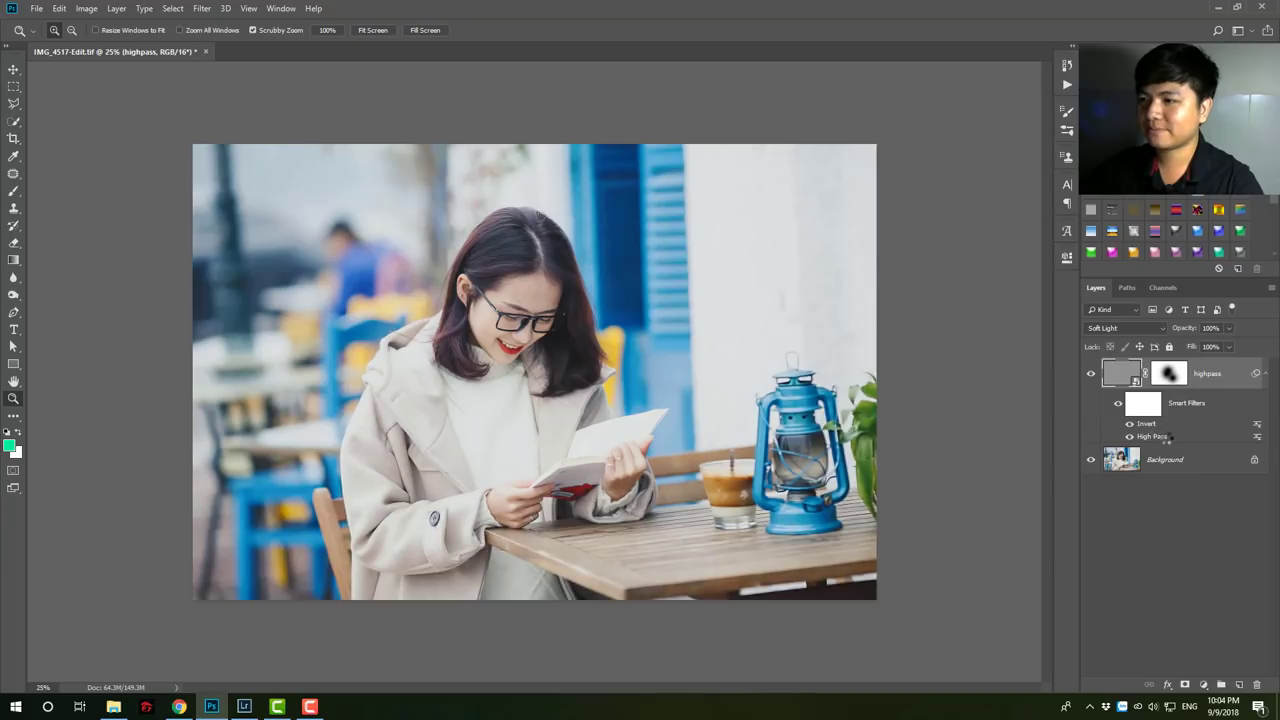
{"action": "double_click", "coordinate": [1167, 440]}
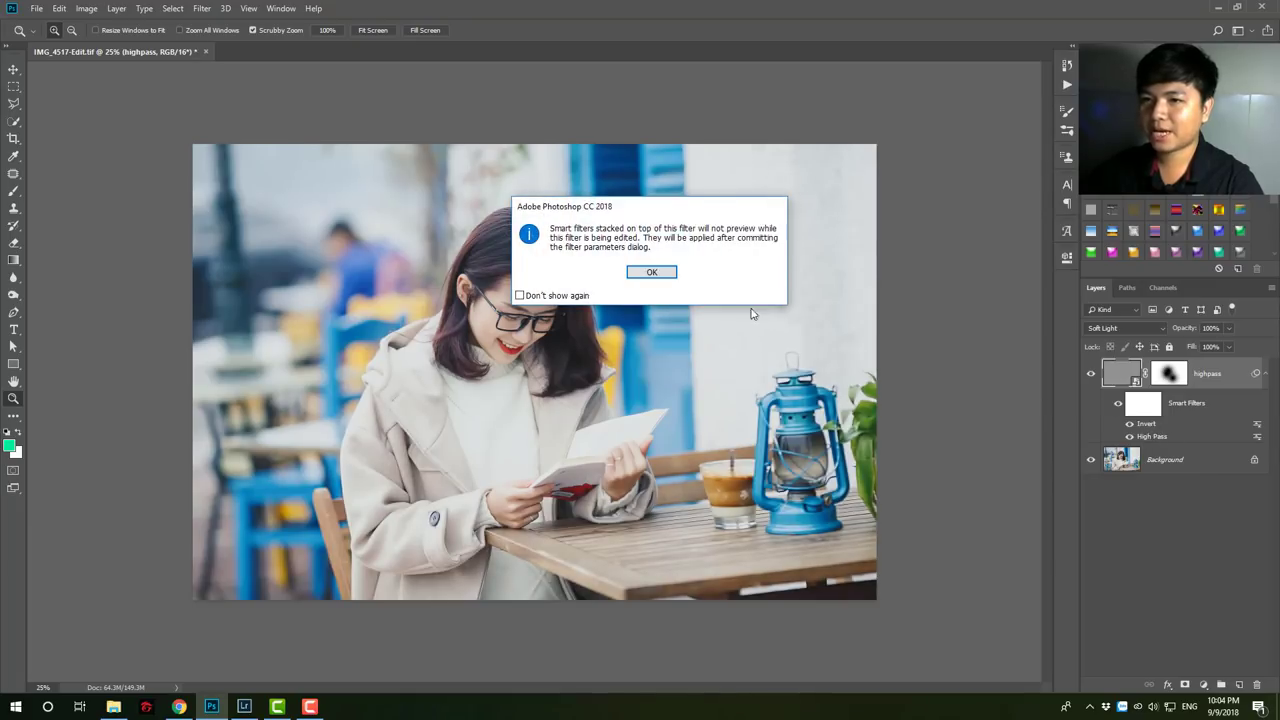
{"action": "left_click", "coordinate": [568, 296]}
{"action": "left_click", "coordinate": [648, 272]}
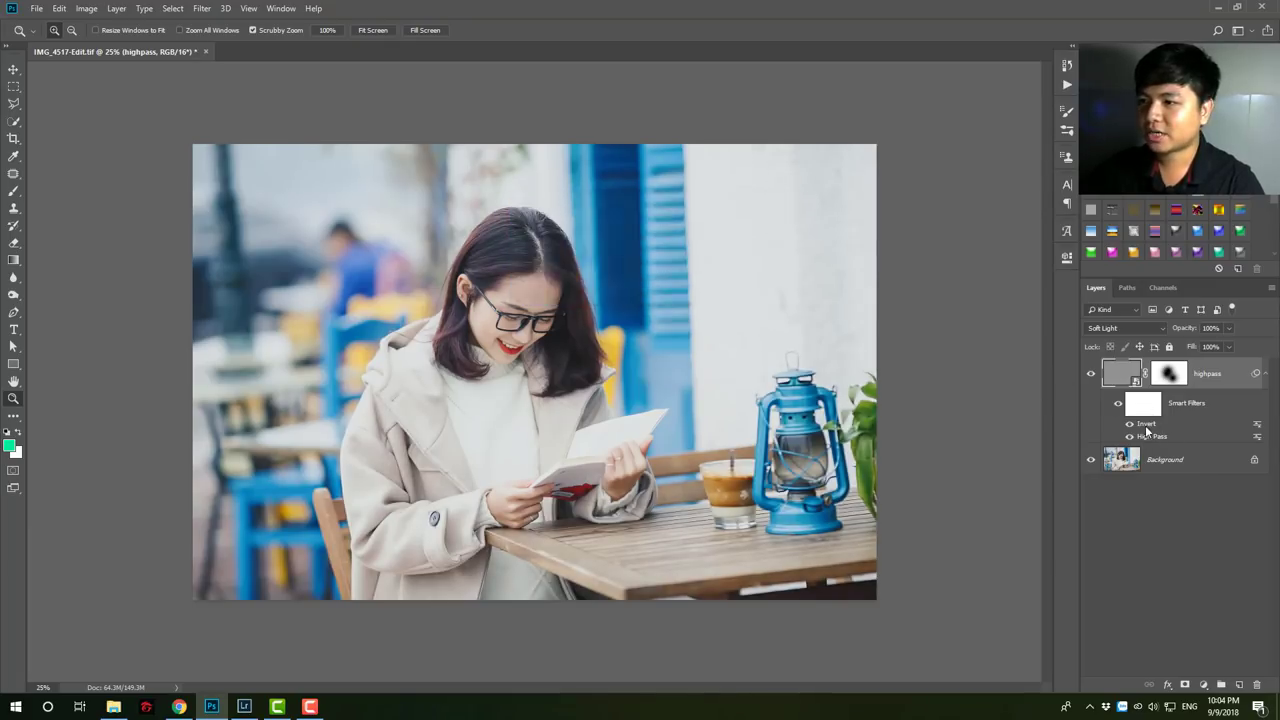
{"action": "left_click", "coordinate": [660, 357]}
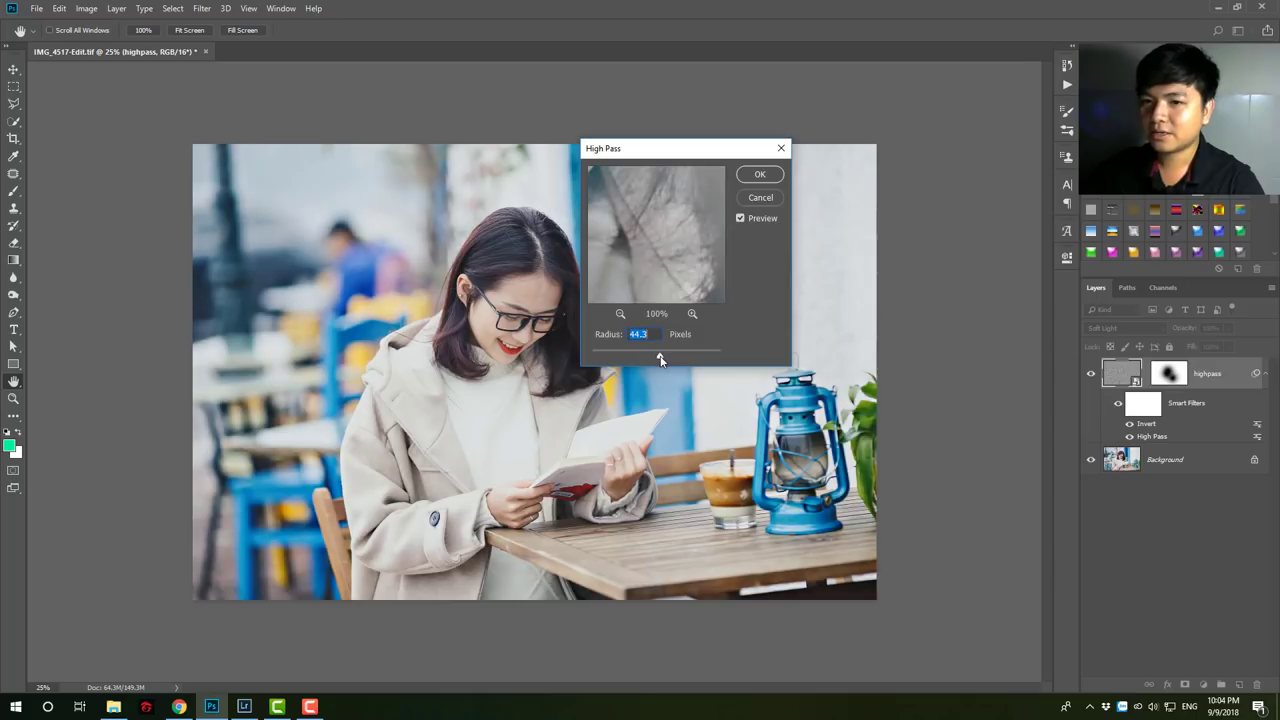
{"action": "left_click", "coordinate": [757, 198]}
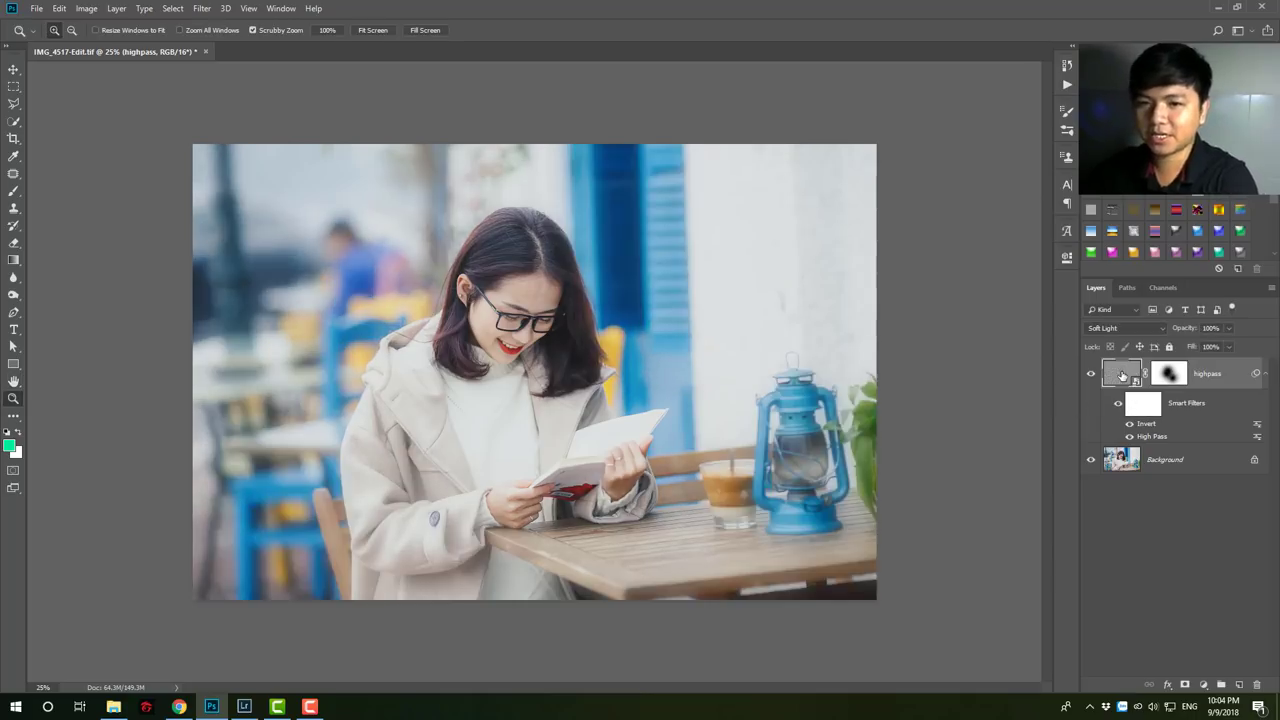
Step: Reapply the Invert filter and lower the High Pass radius slightly
{"action": "key", "text": "ctrl+i"}
{"action": "key", "text": "ctrl+i"}
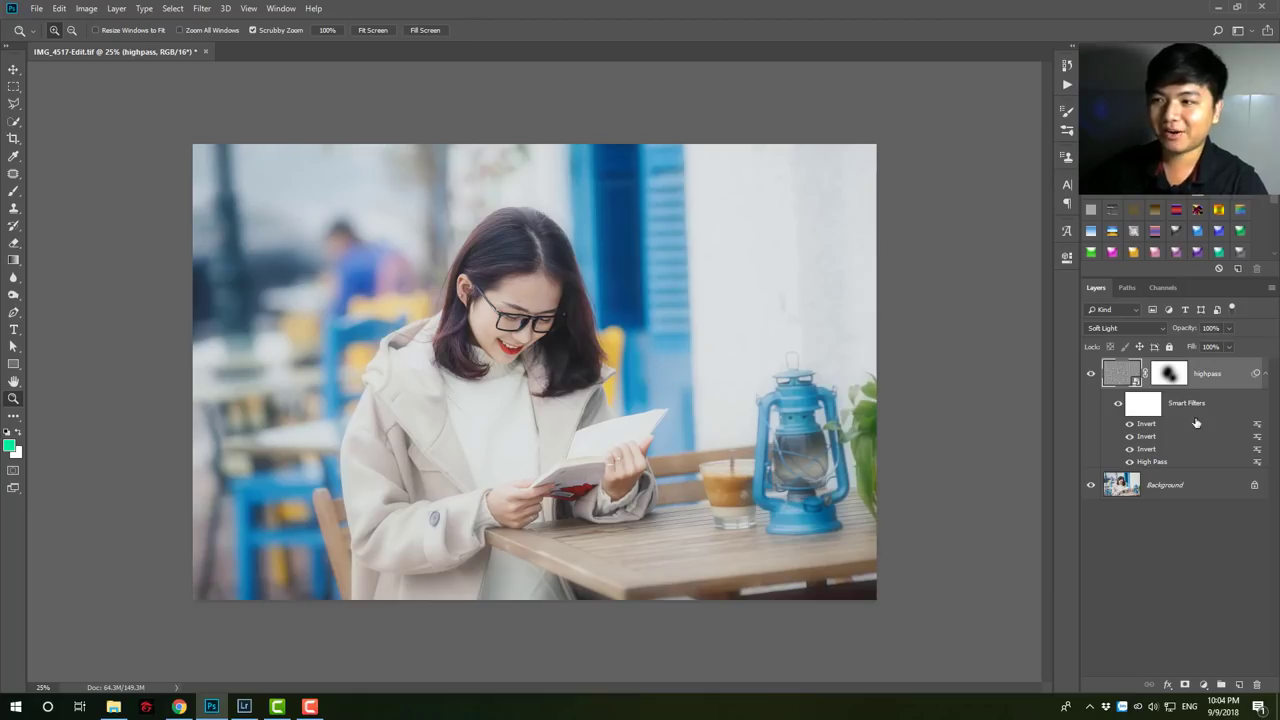
{"action": "double_click", "coordinate": [1174, 463]}
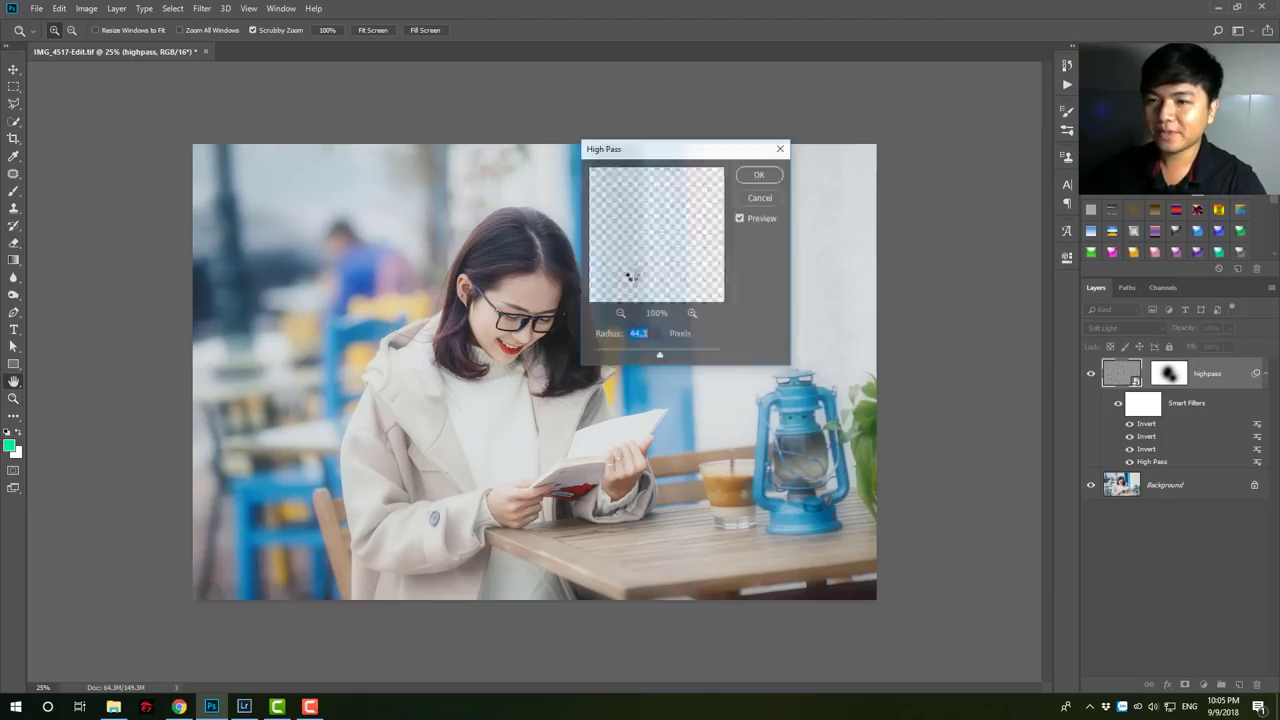
{"action": "left_click_drag", "start_coordinate": [639, 354], "coordinate": [627, 352]}
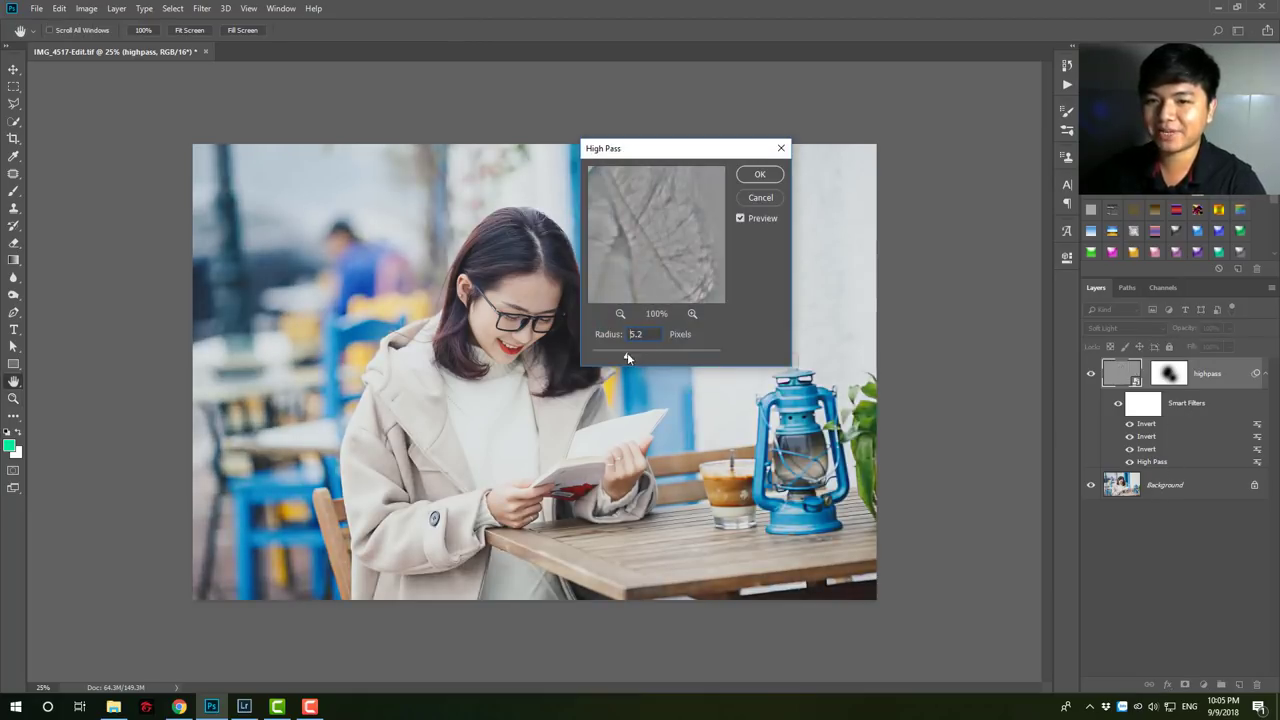
{"action": "left_click", "coordinate": [760, 174]}
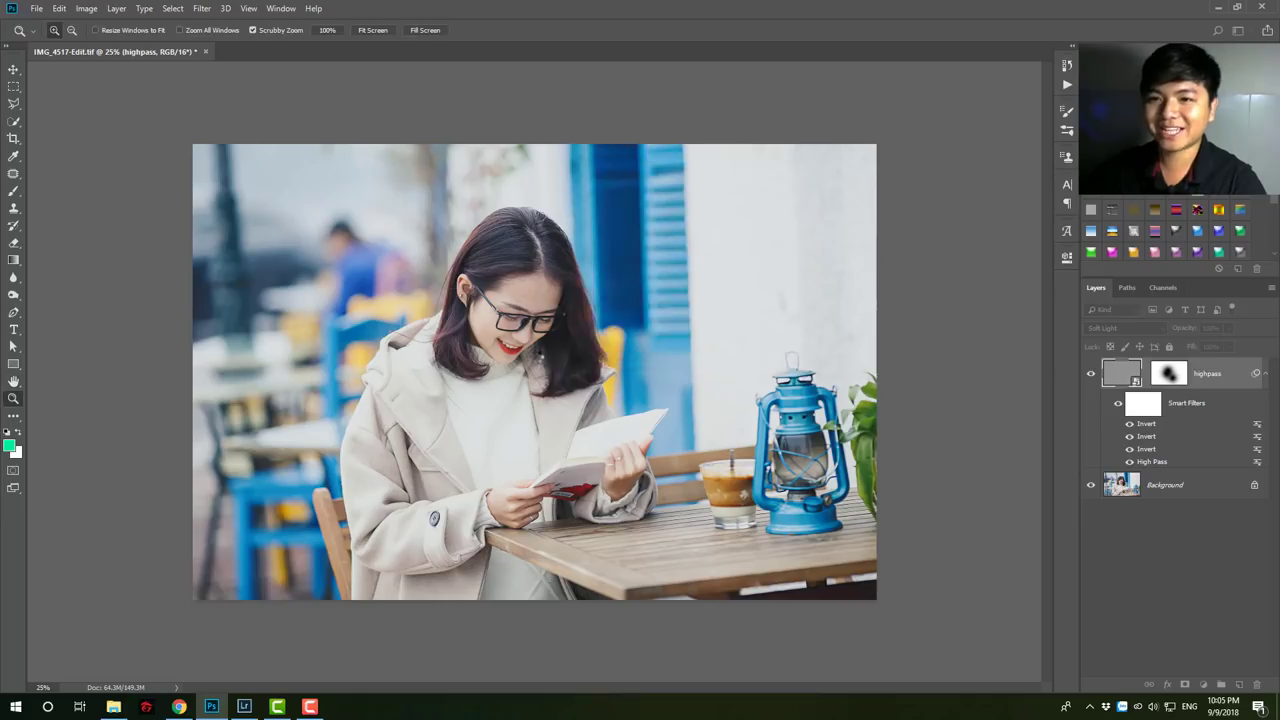